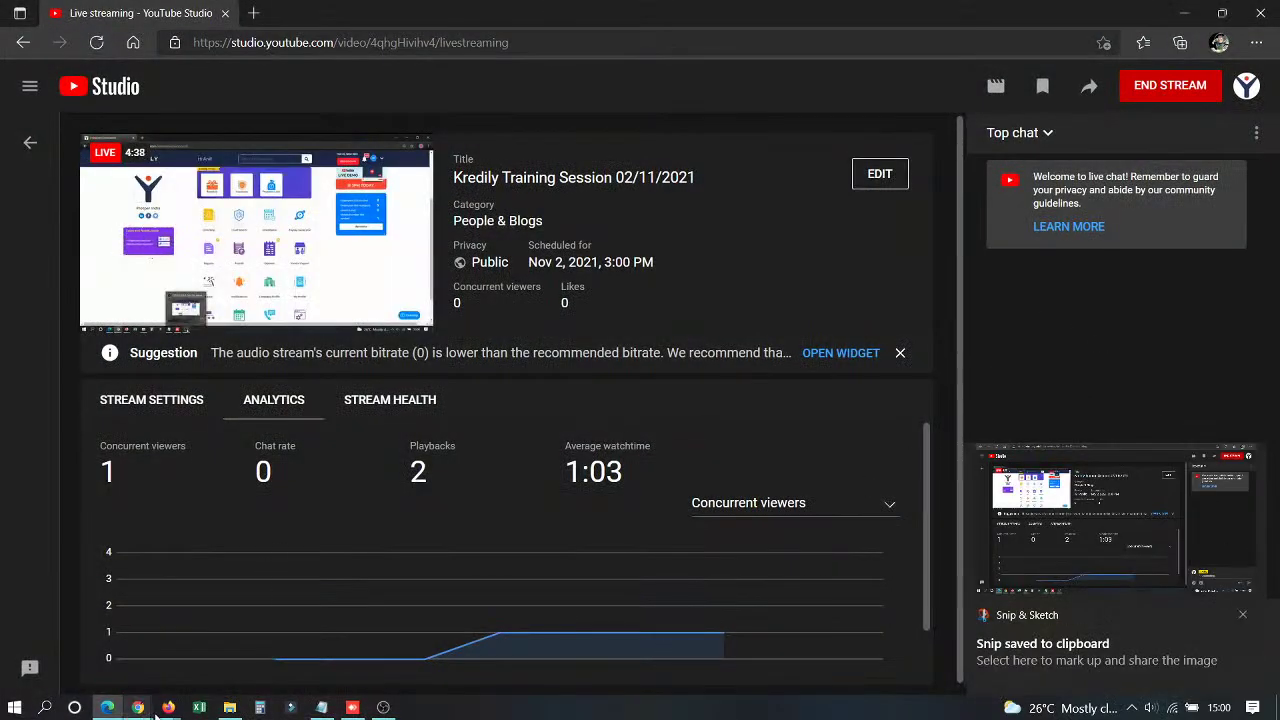
Switch to the Kredily company dashboard in Chrome and dismiss the Snip & Sketch notification
mouse_move(137, 707)
left_click(130, 657)
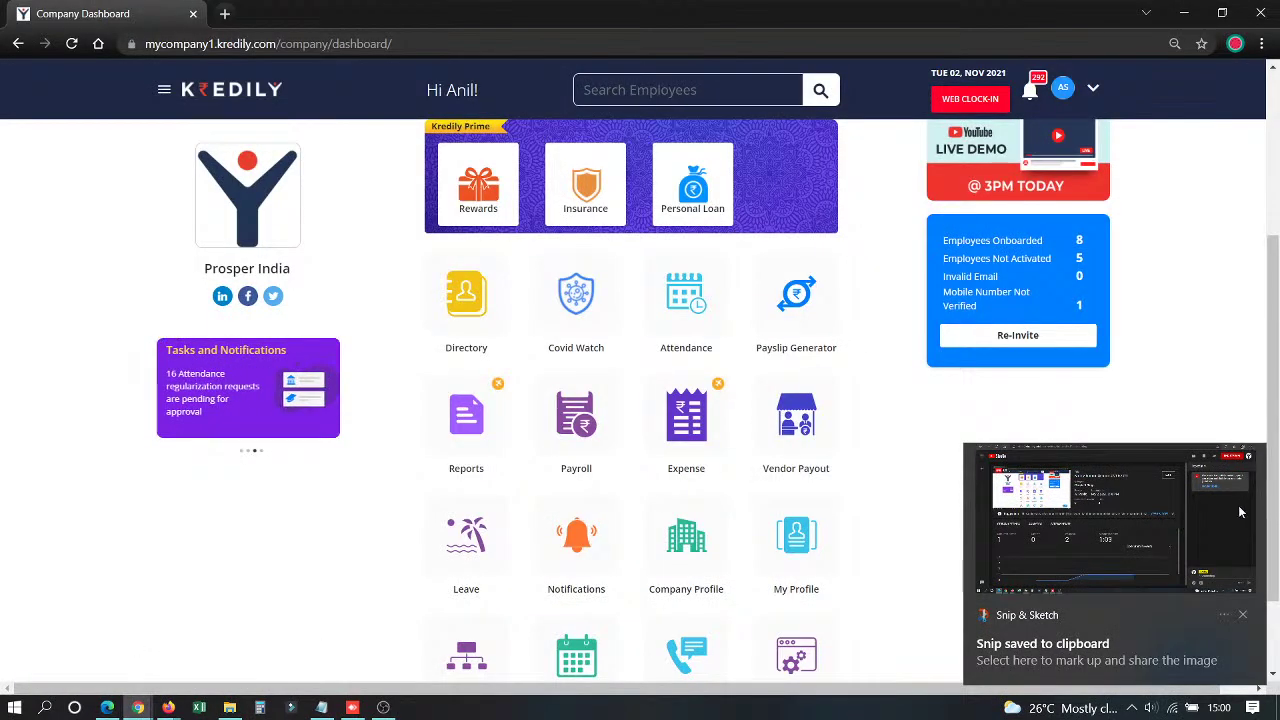
left_click(1242, 614)
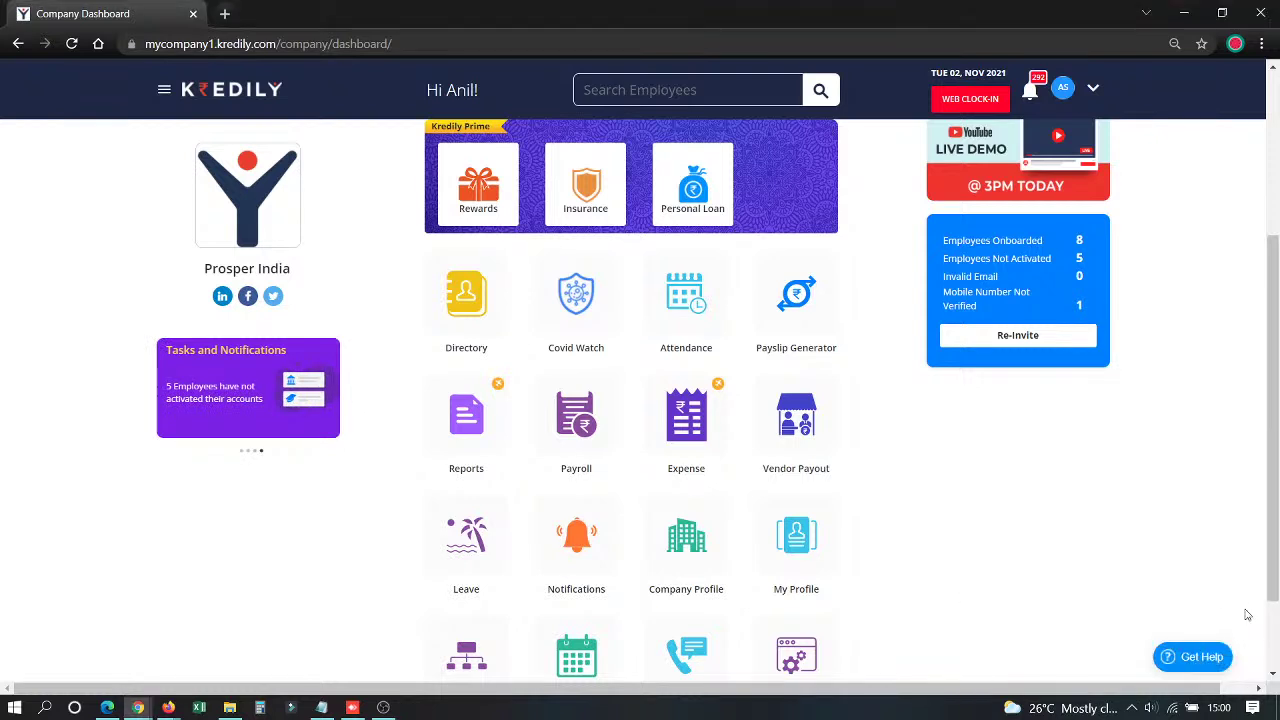
Check the live stream in YouTube Studio and OBS, and return to the Kredily company dashboard
mouse_move(100, 708)
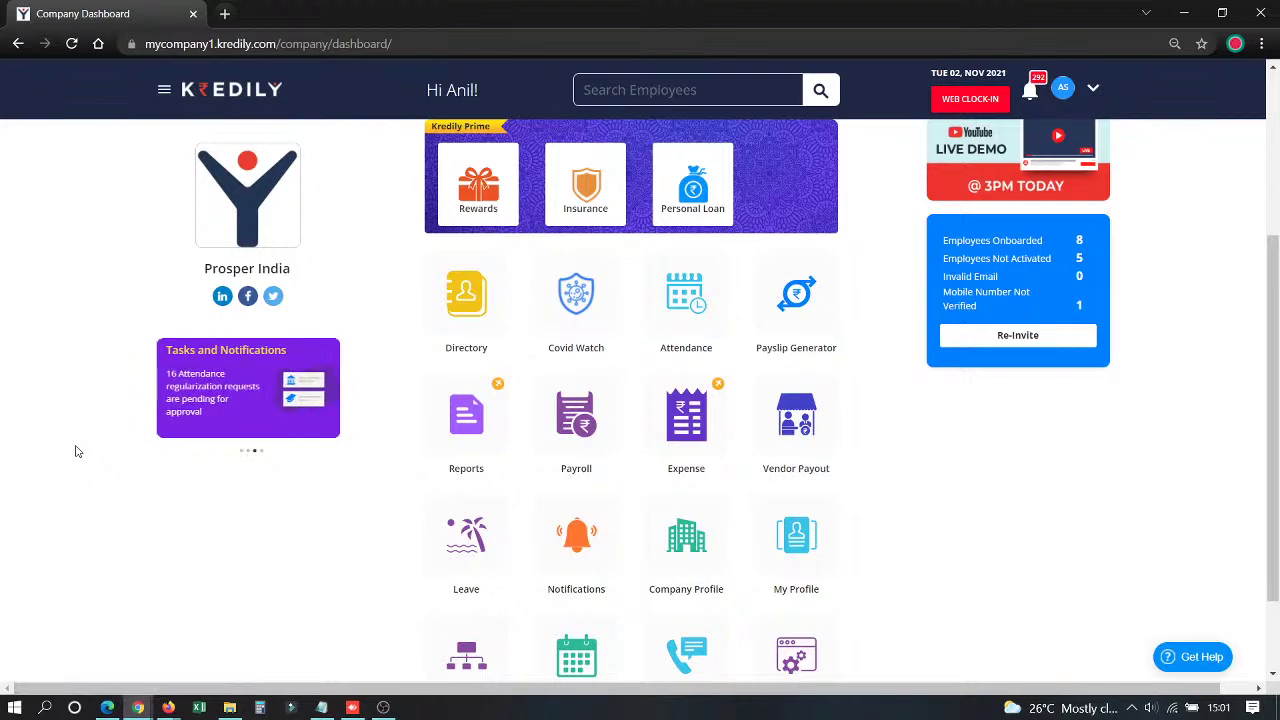
left_click(105, 708)
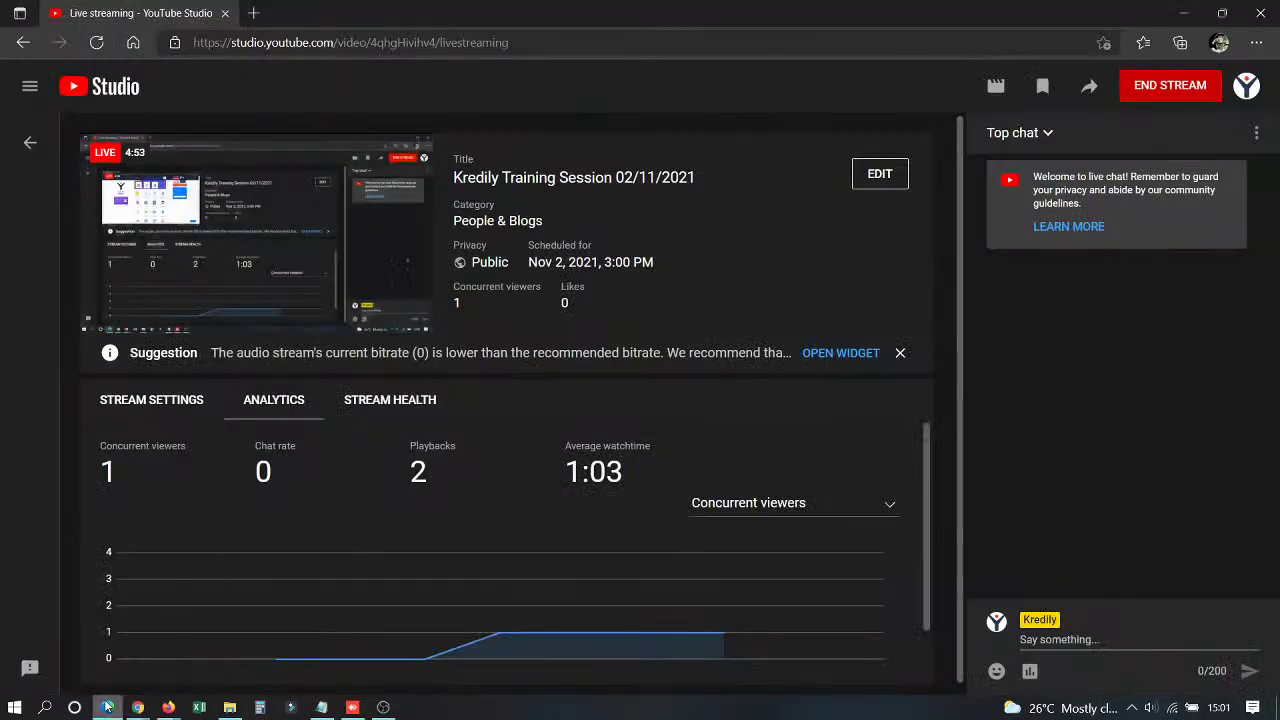
mouse_move(140, 708)
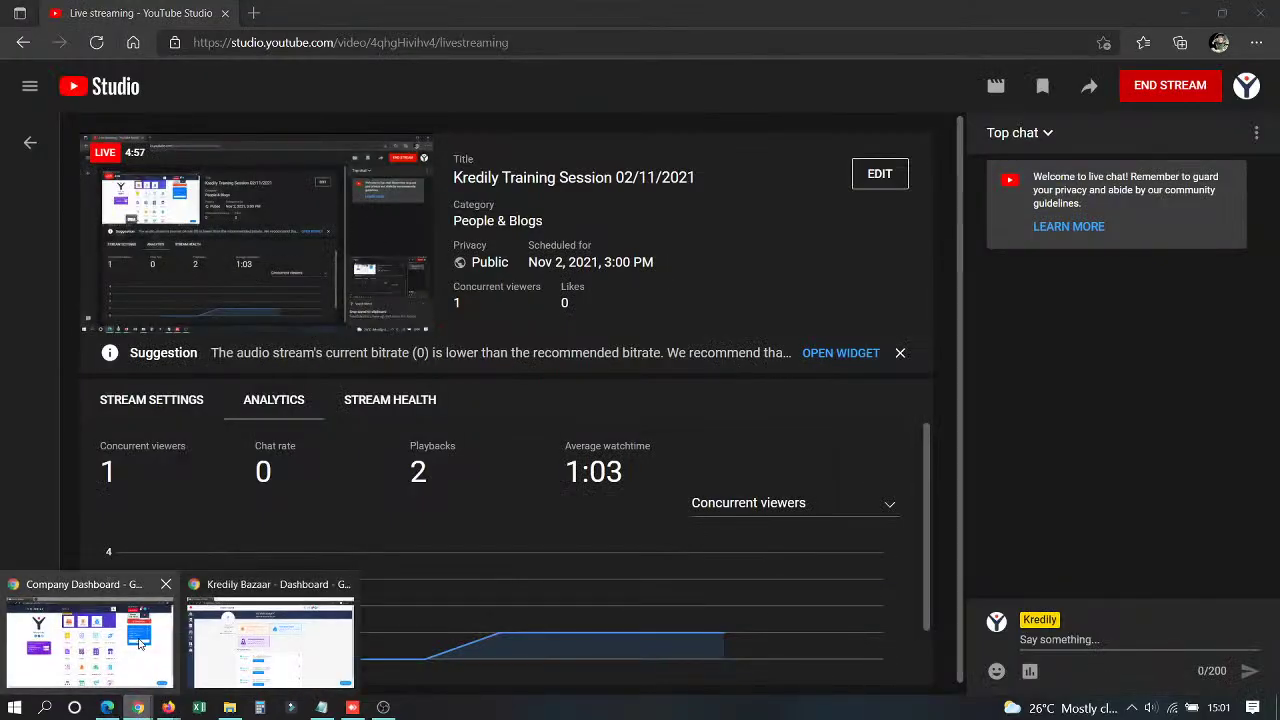
left_click(137, 641)
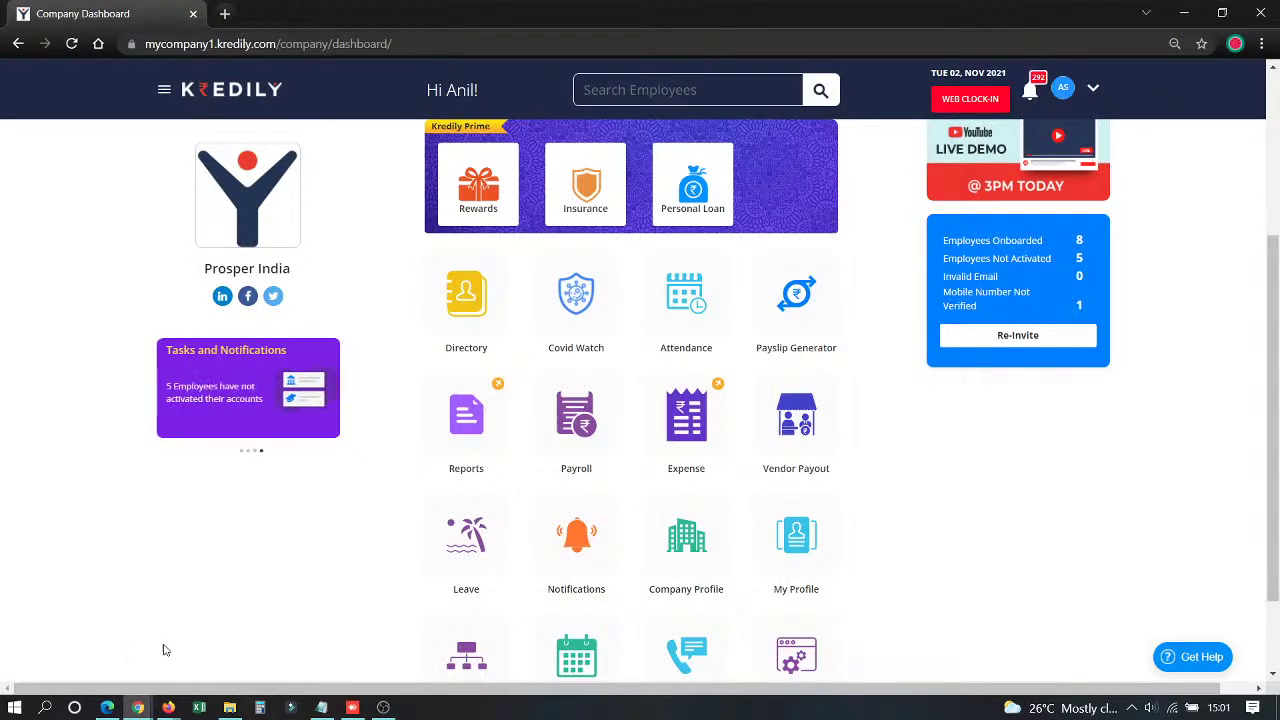
left_click(392, 636)
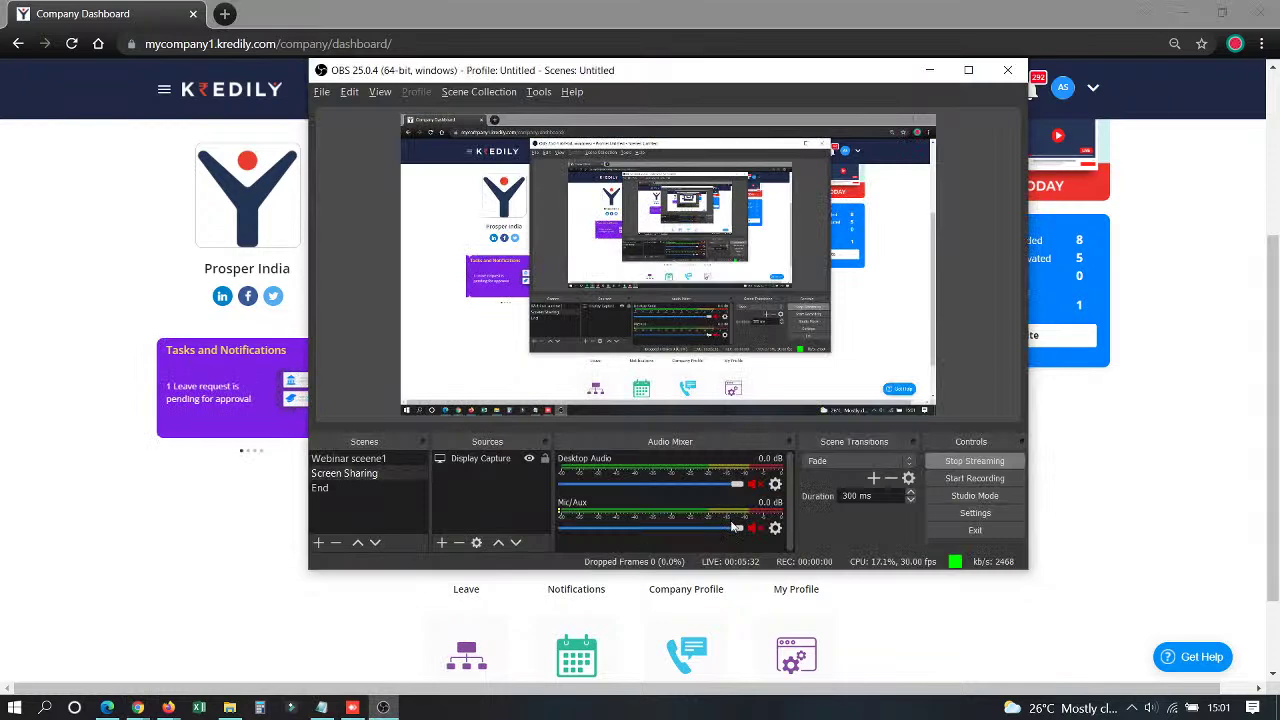
left_click(181, 524)
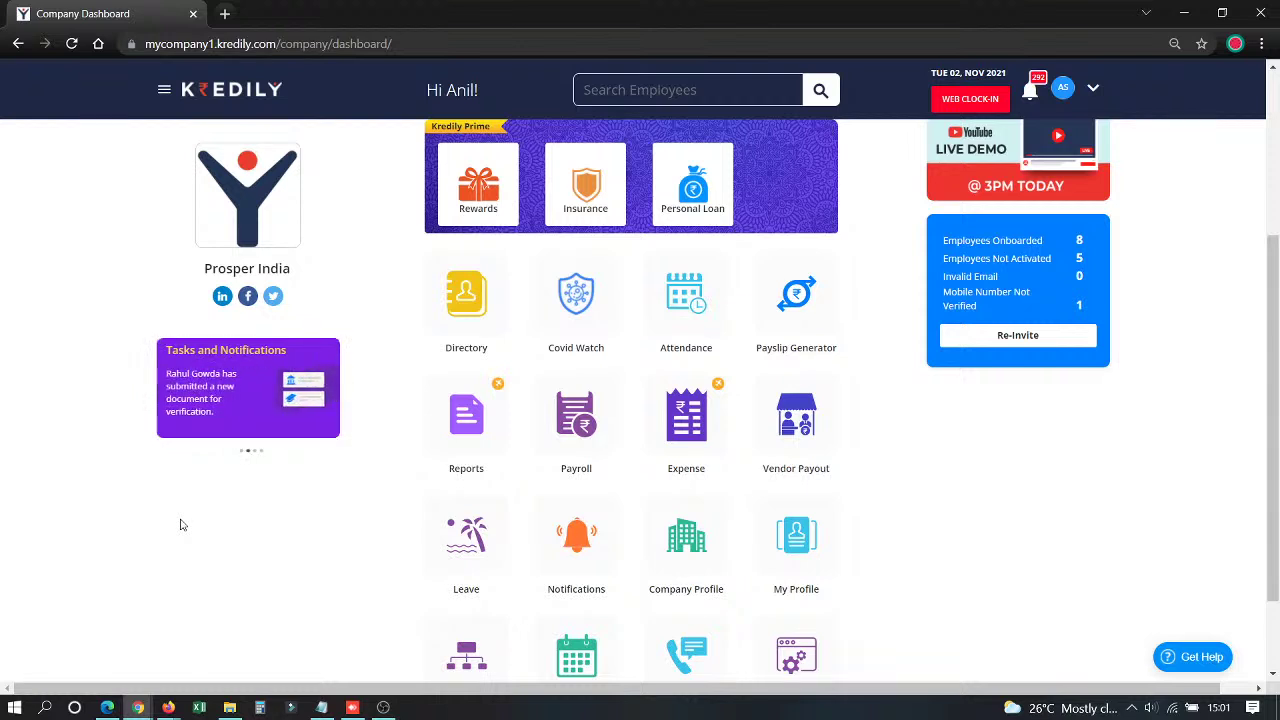
Go to the advanced payroll settings and examine the editable pay settings and payout date choices without saving
left_click(562, 425)
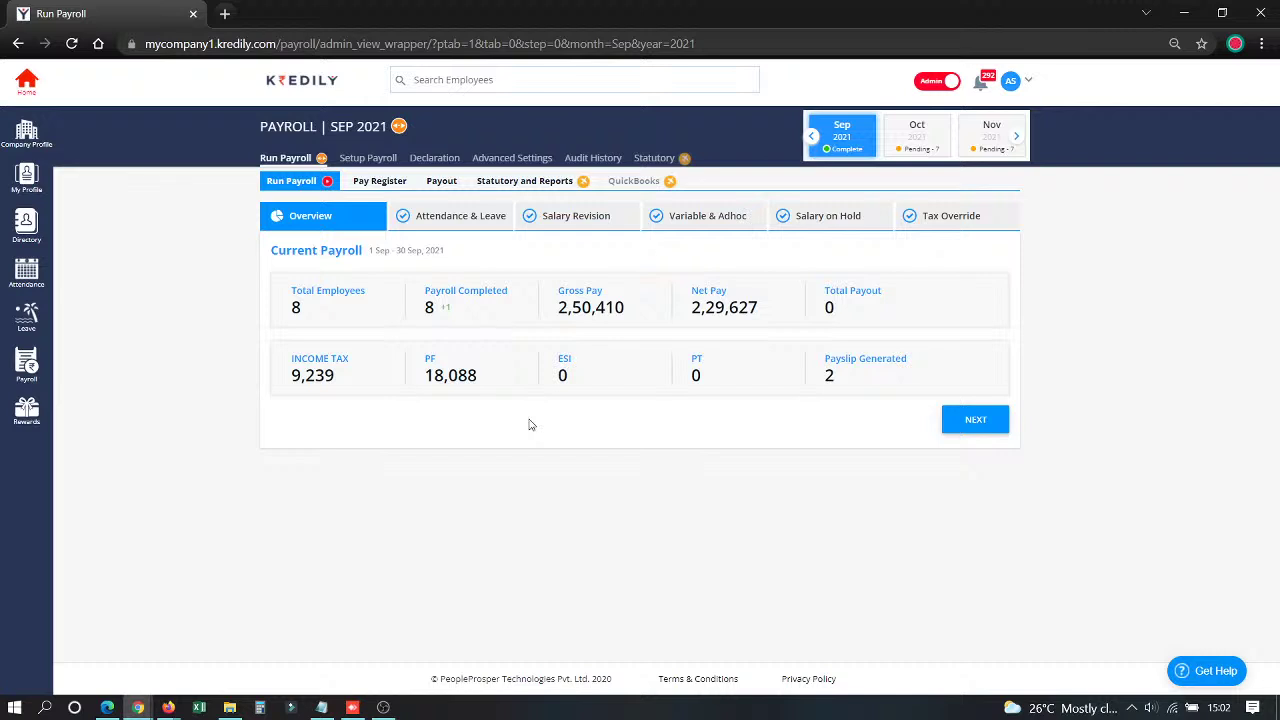
left_click(505, 163)
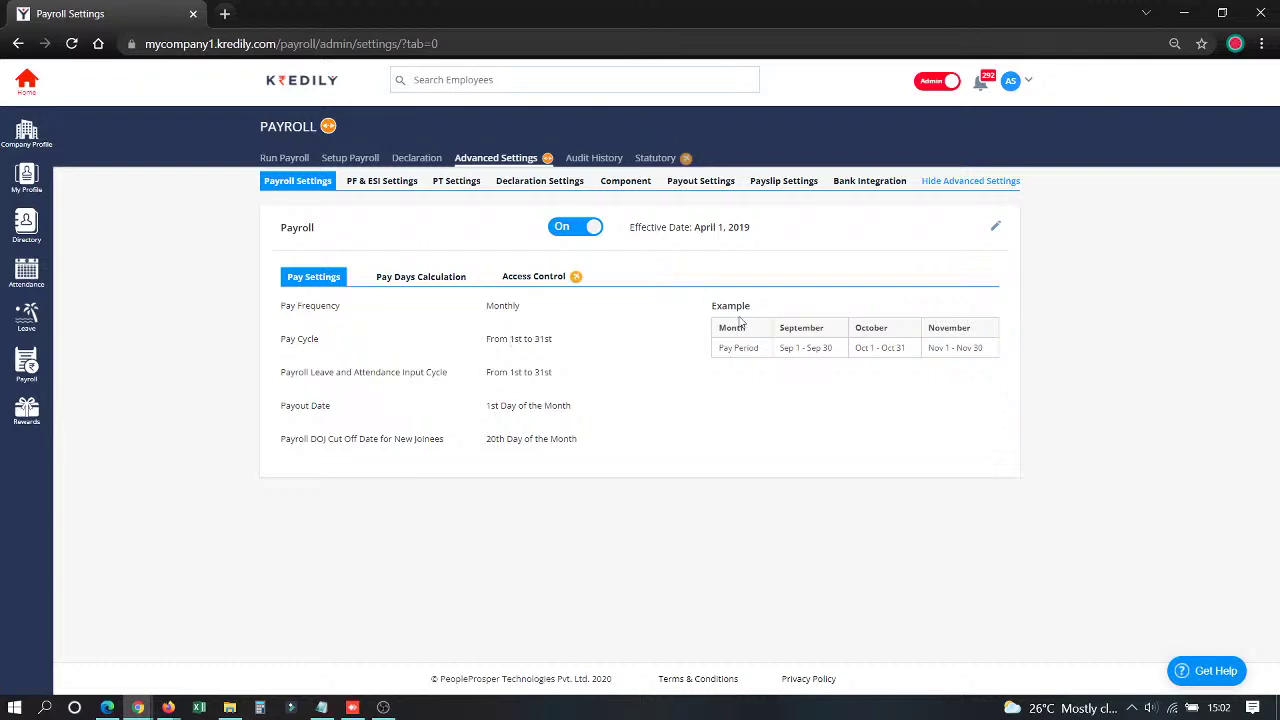
left_click(995, 228)
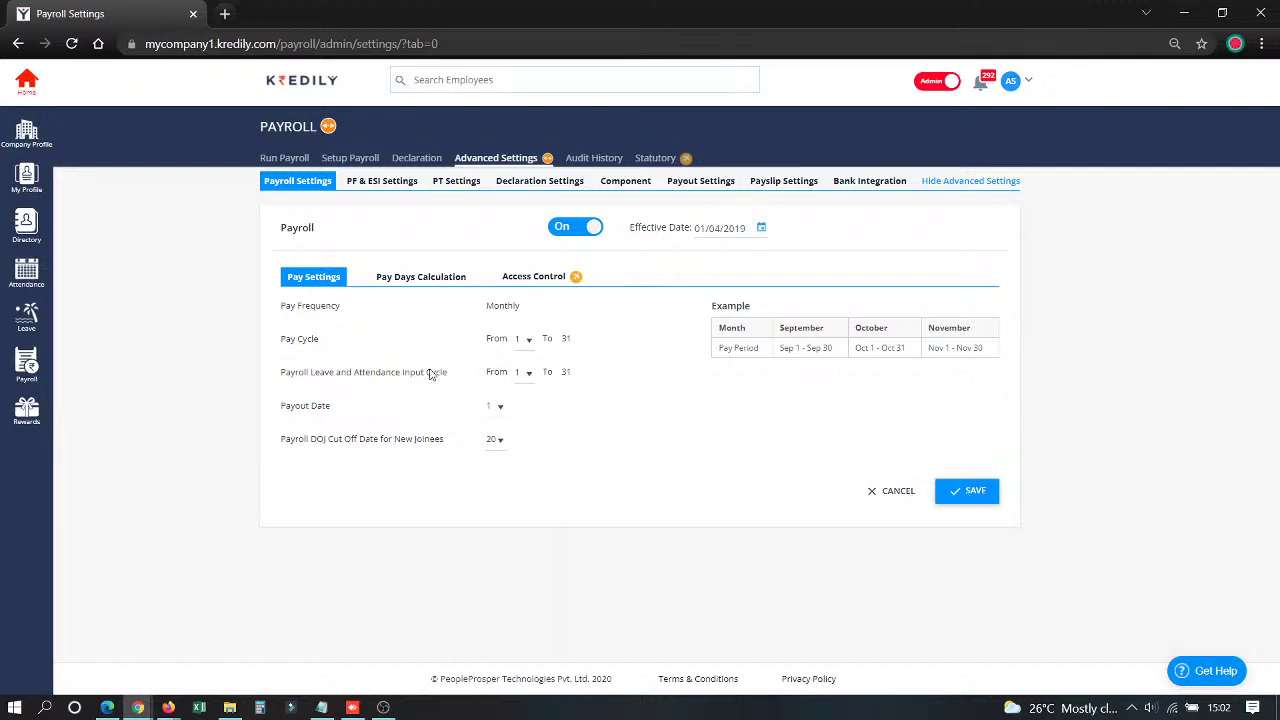
left_click(498, 406)
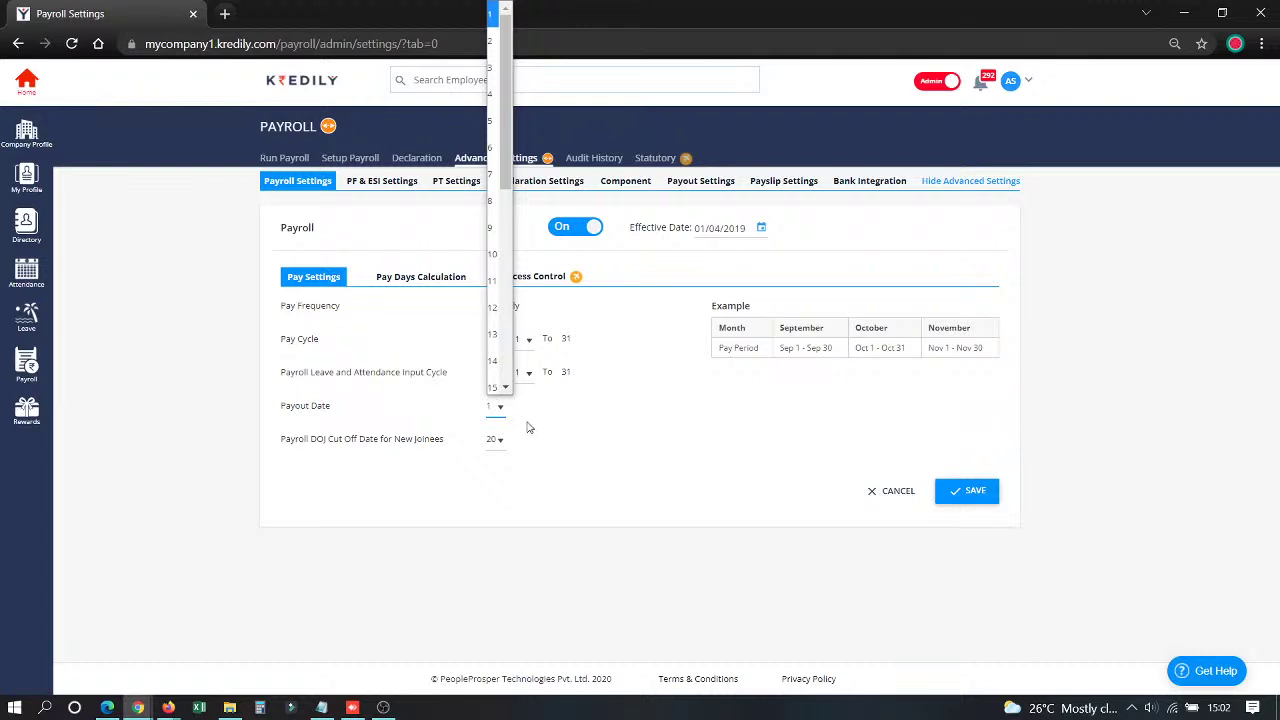
left_click(530, 428)
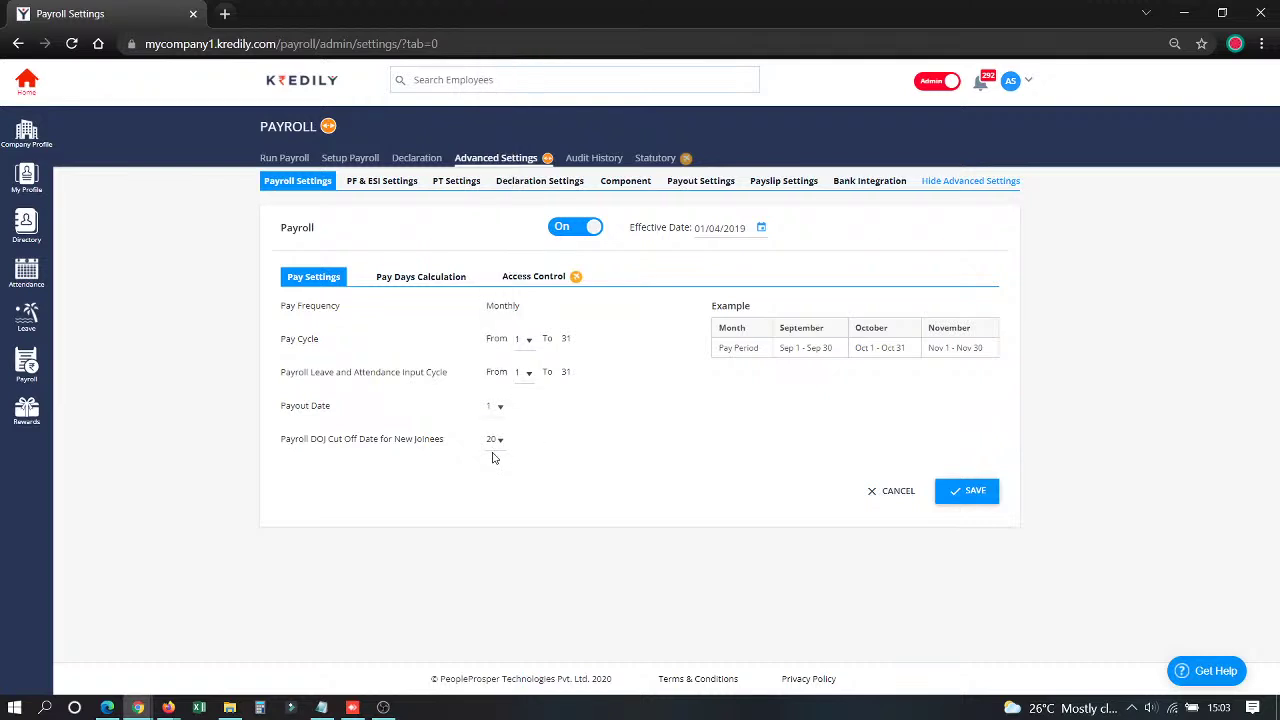
left_click(903, 496)
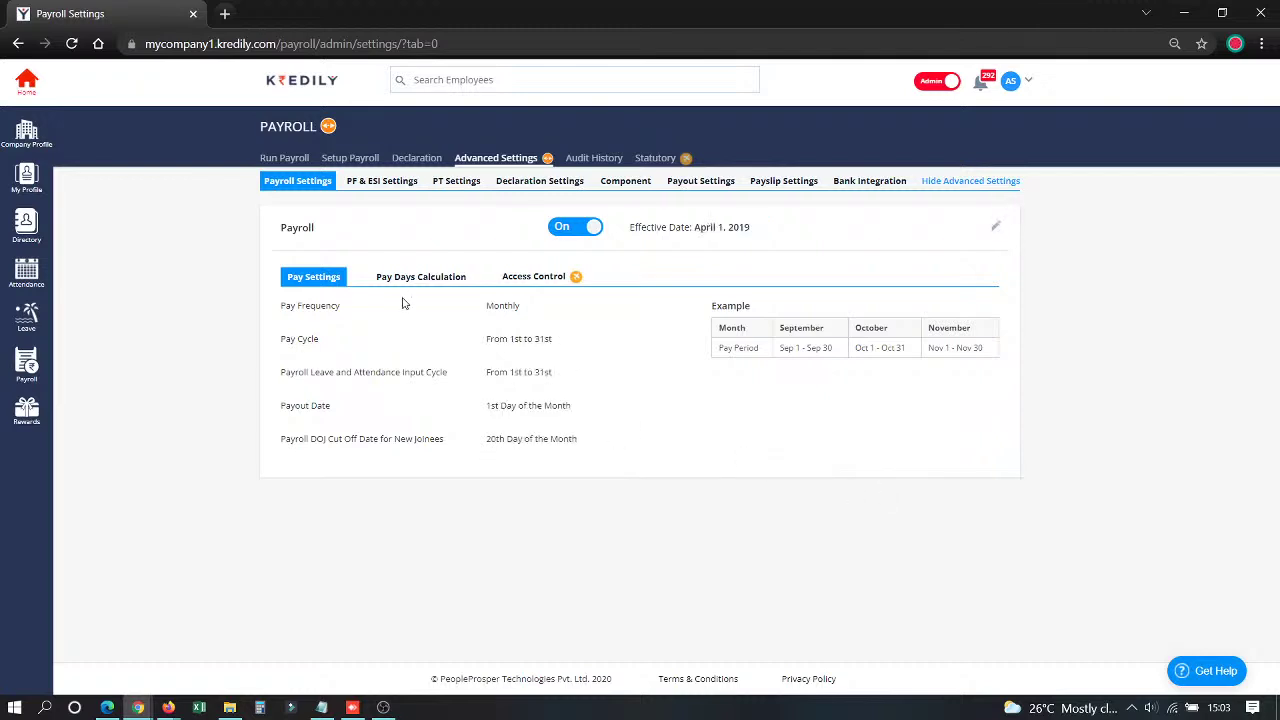
Examine the Pay Days Calculation and Access Control options of the payroll settings
left_click(402, 284)
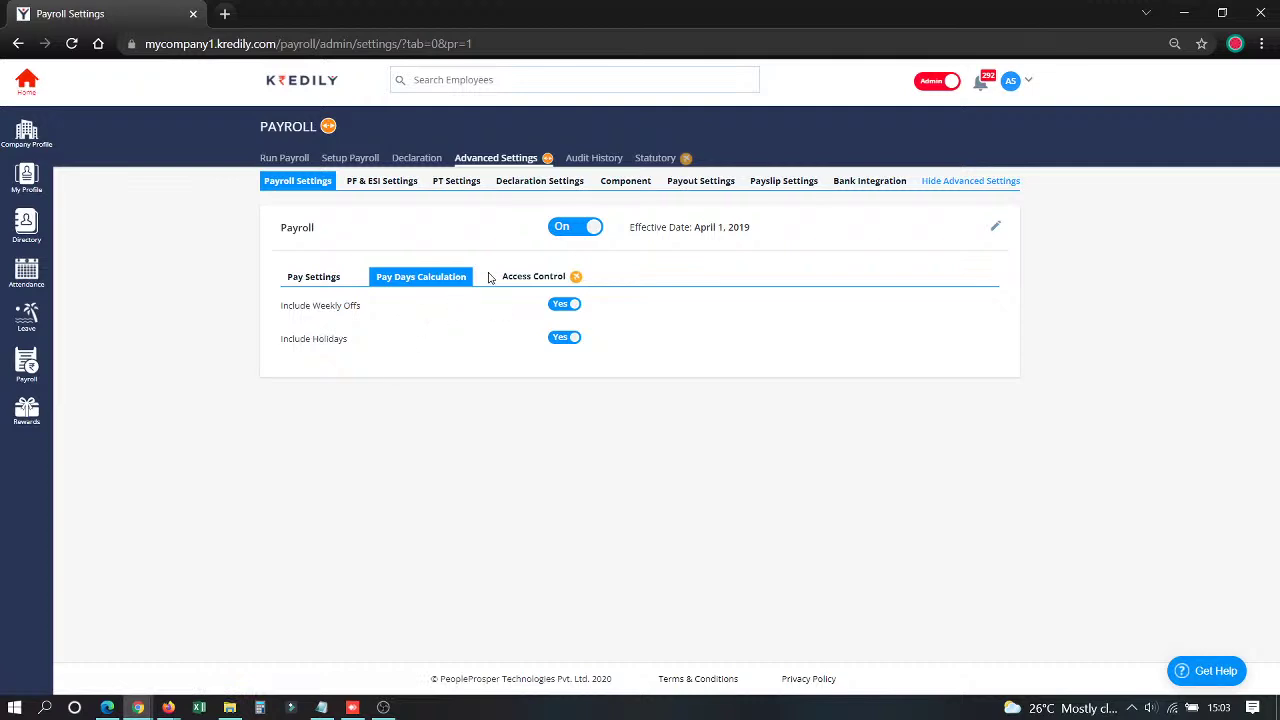
left_click(521, 280)
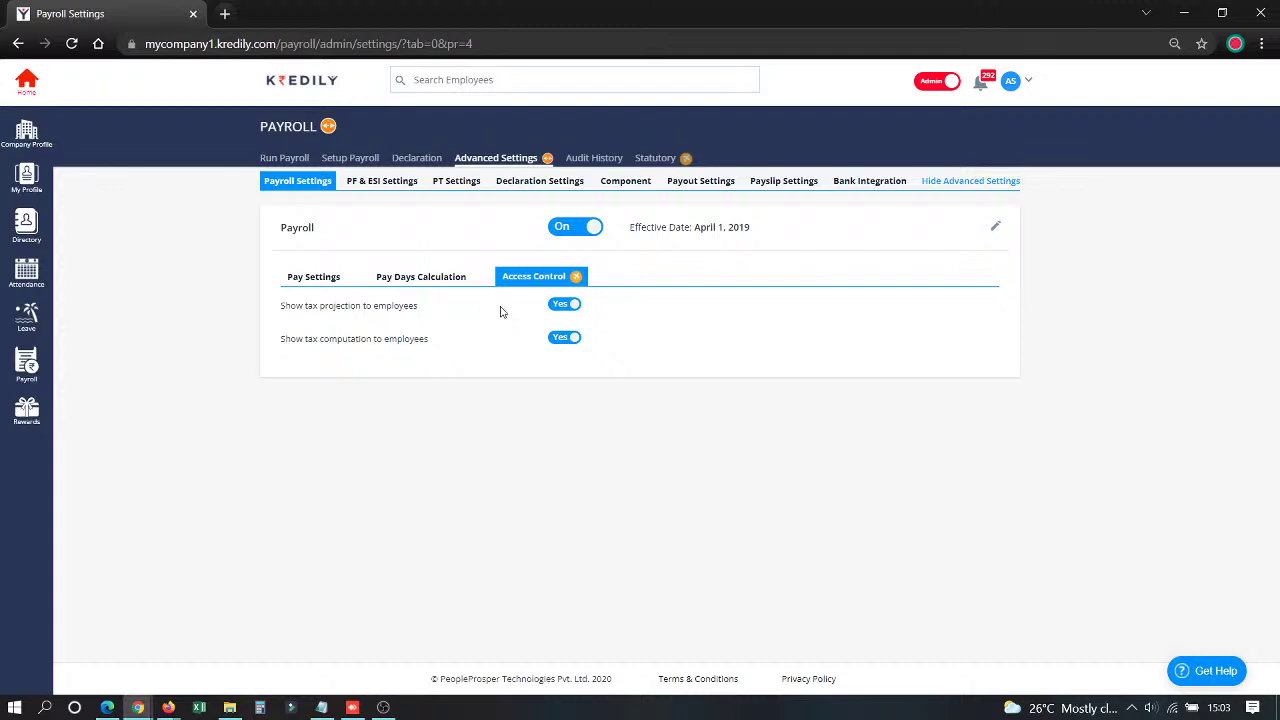
Edit the Provident Fund settings, trying Custom Formula as the employee PF contribution basis and restoring Basic * 12%
left_click(355, 186)
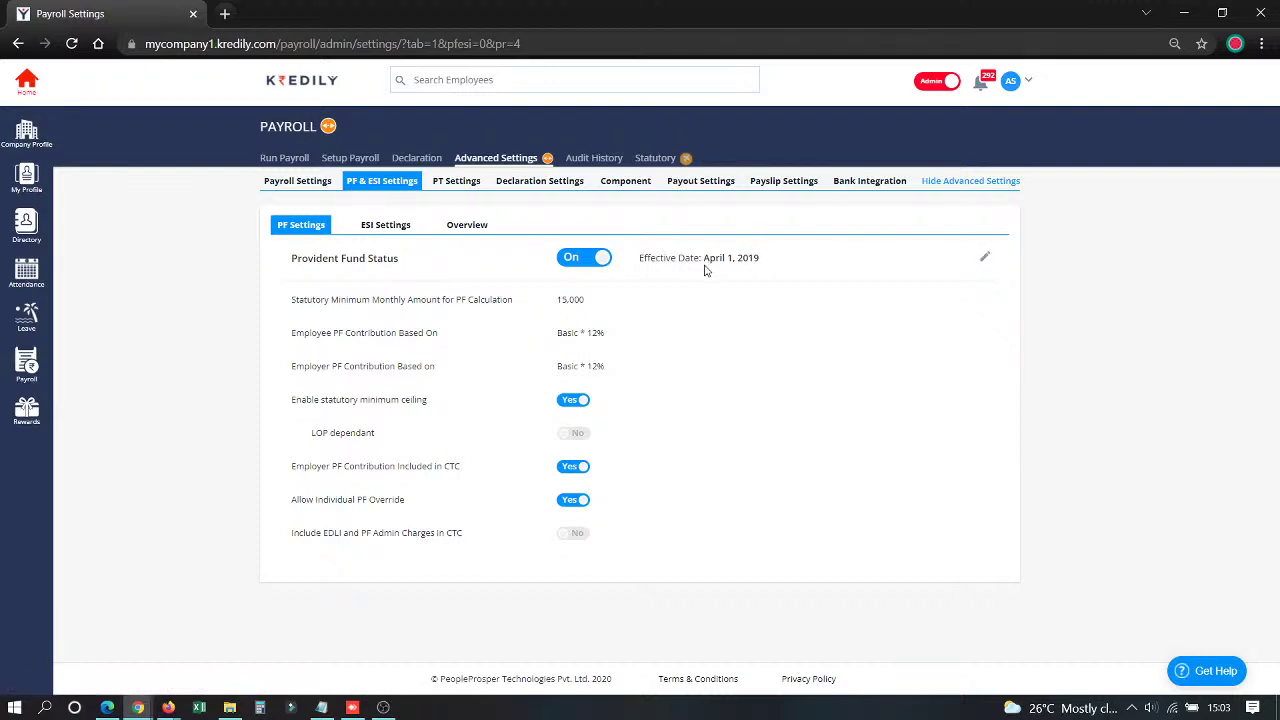
left_click(985, 260)
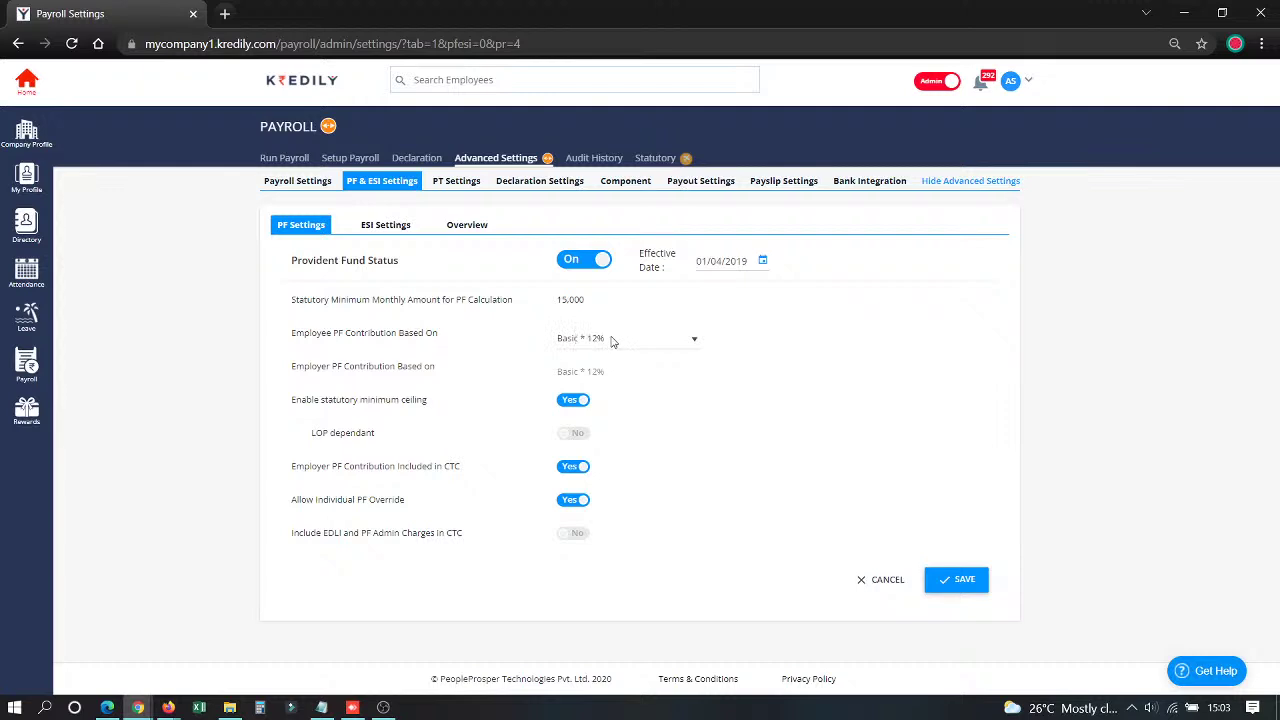
left_click(613, 341)
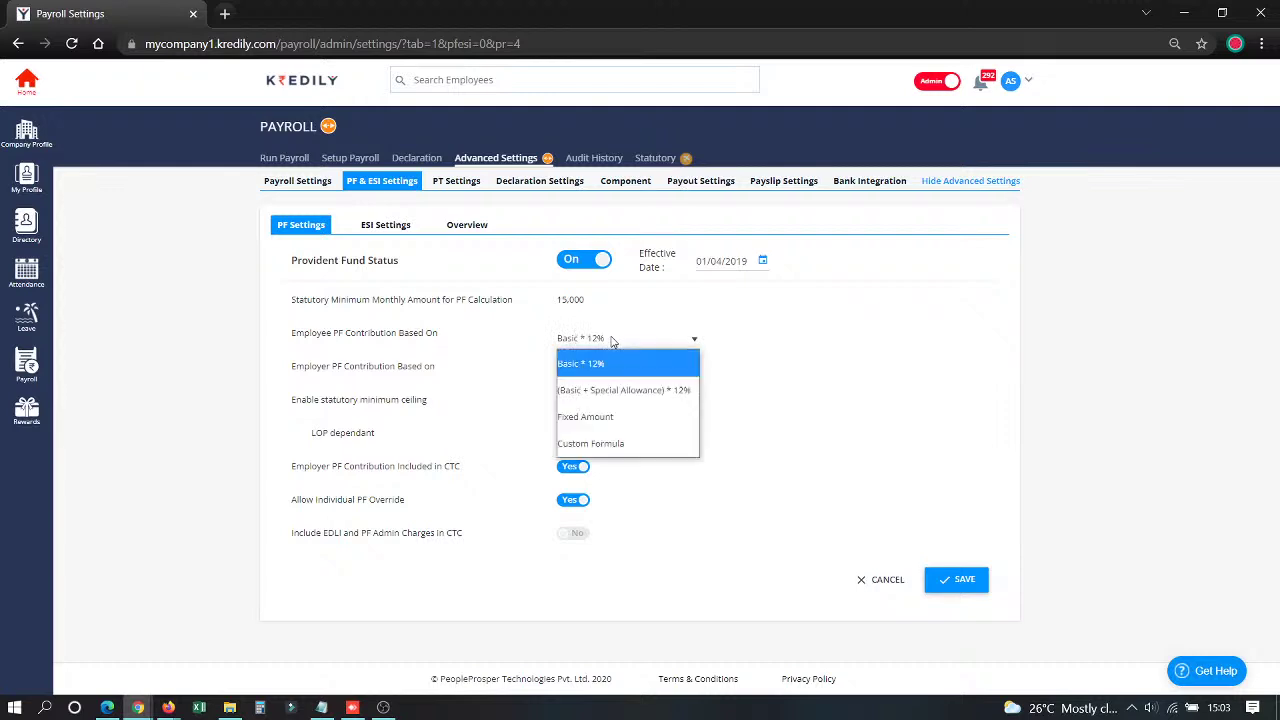
left_click(626, 443)
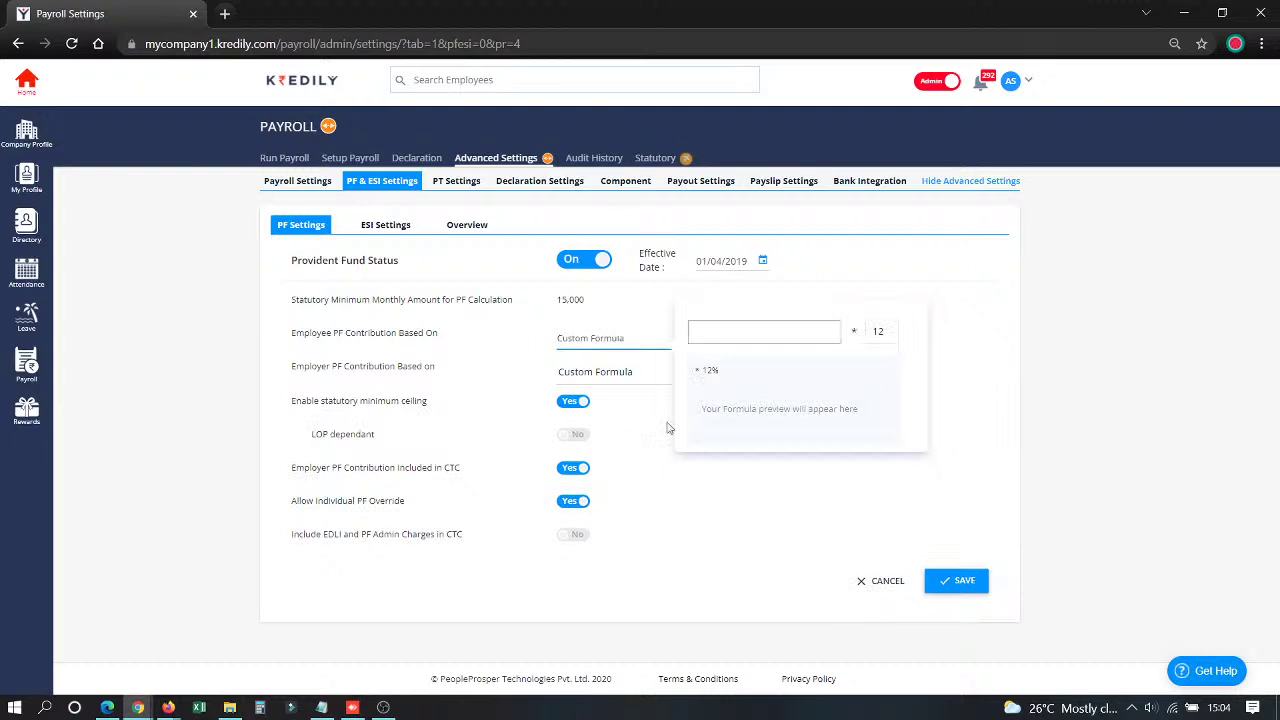
left_click(770, 340)
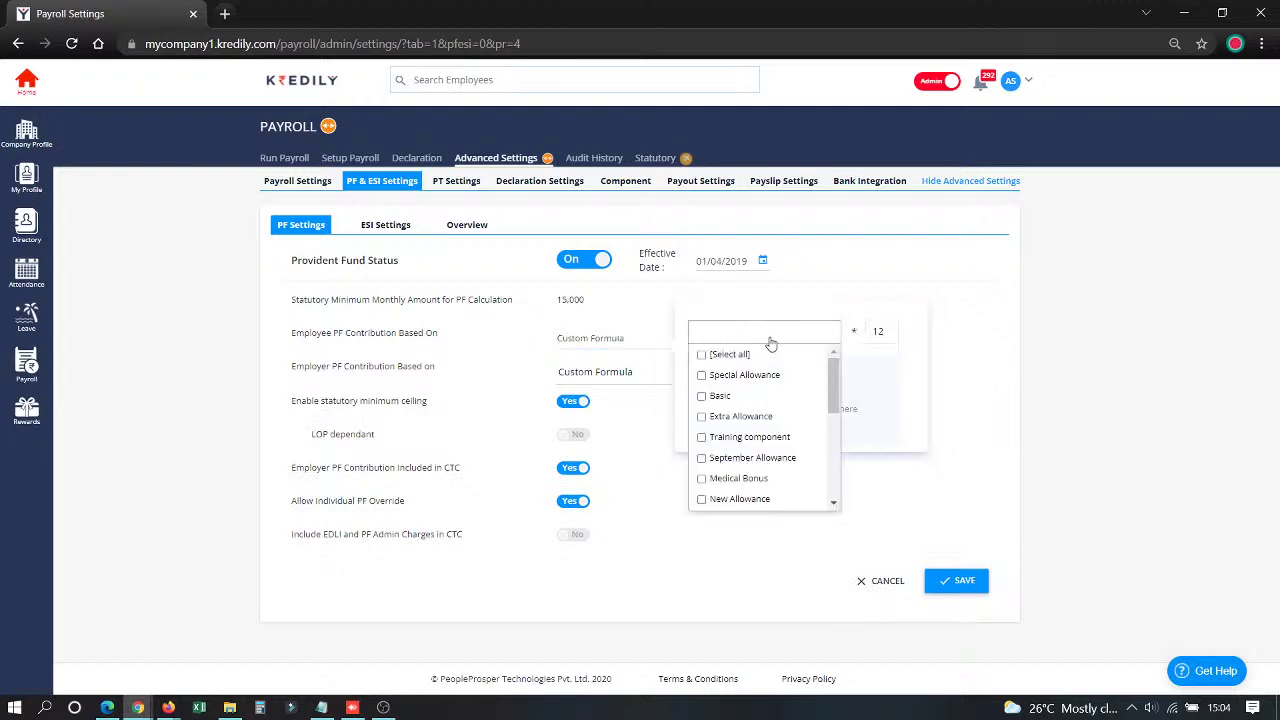
left_click(892, 330)
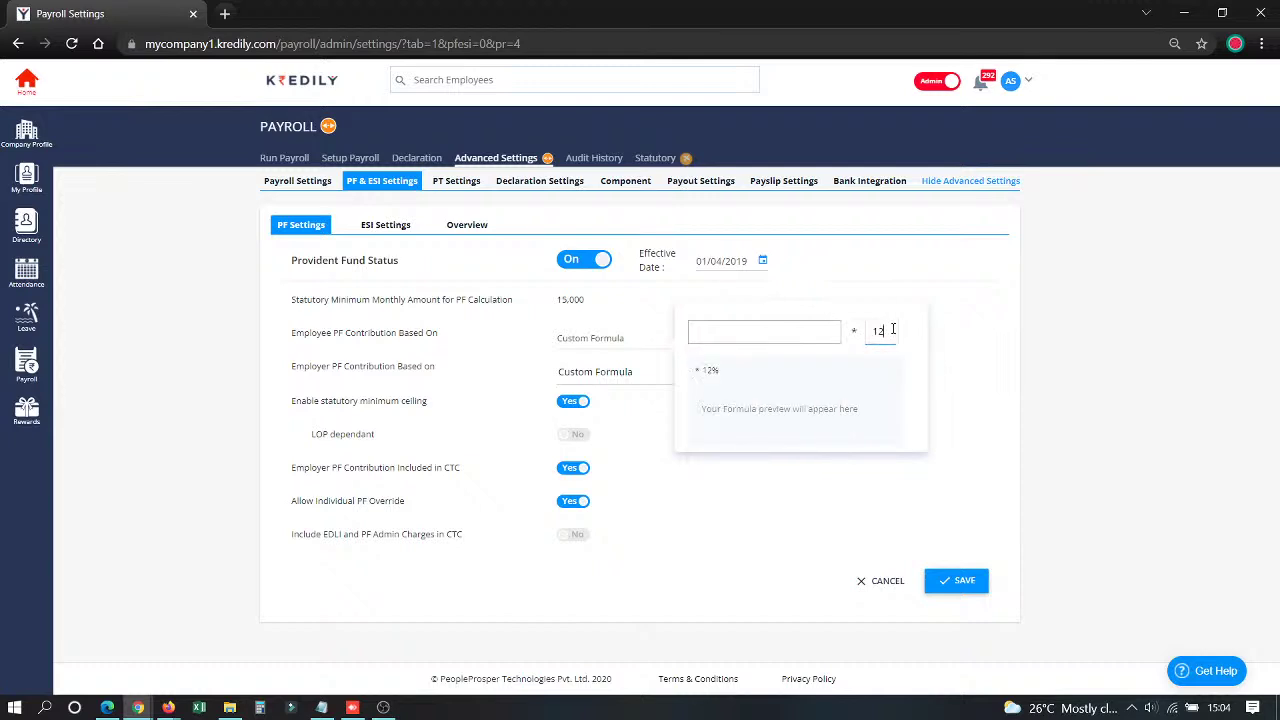
double_click(879, 331)
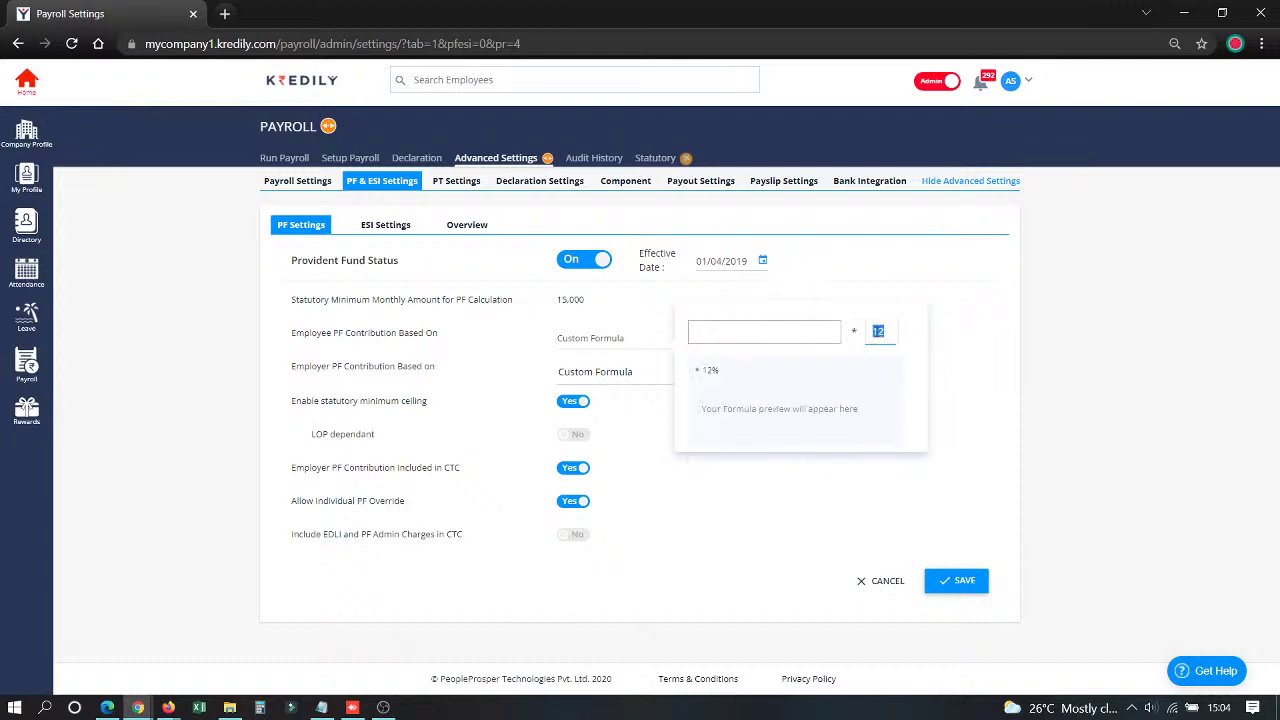
left_click(866, 421)
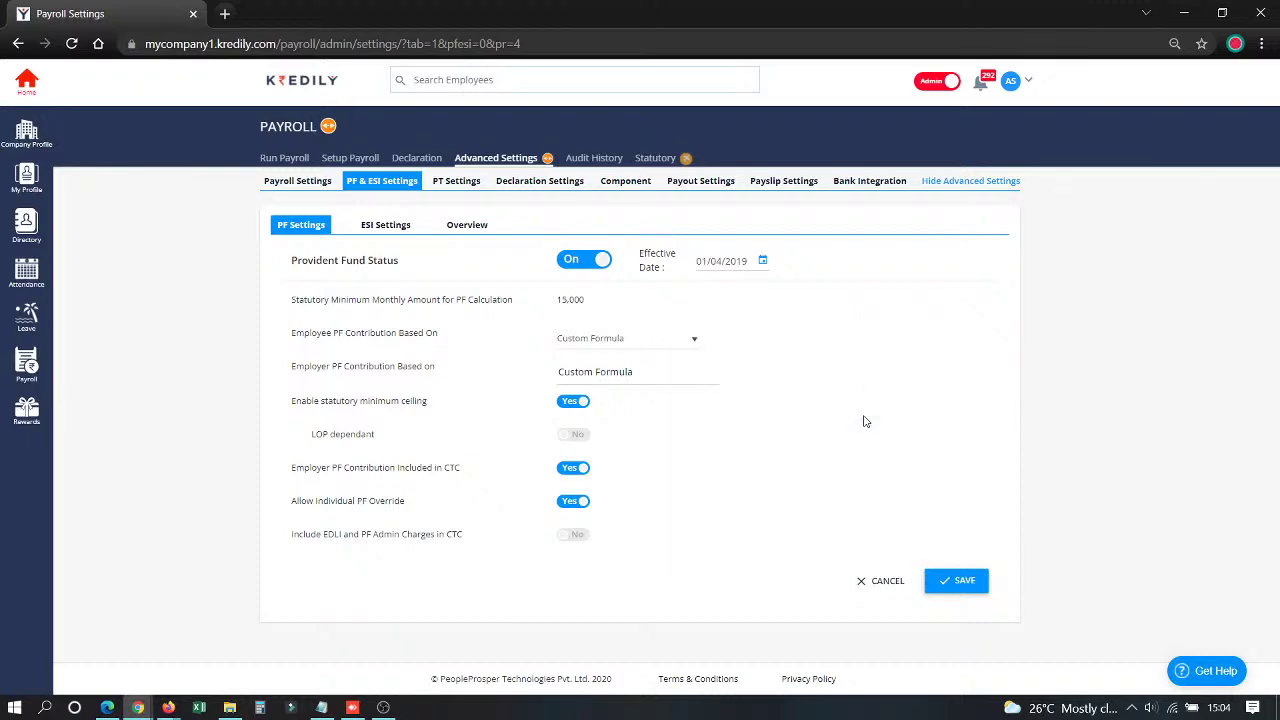
left_click(638, 340)
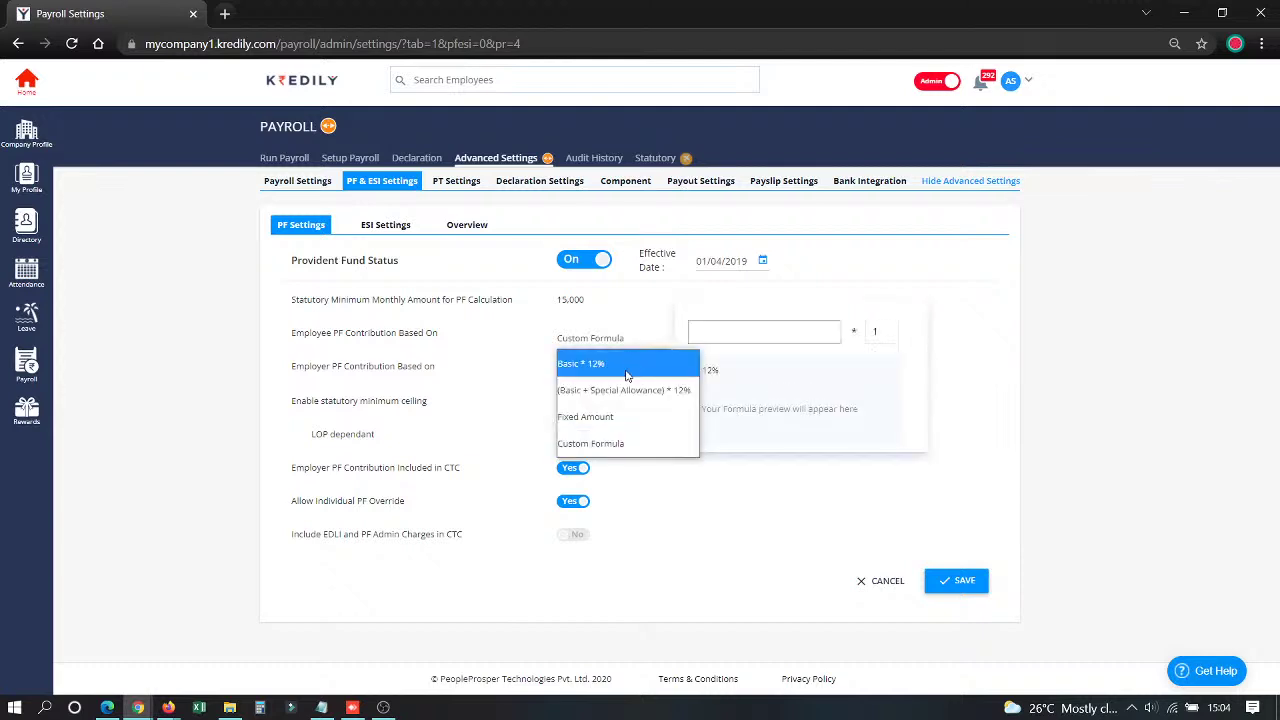
left_click(627, 365)
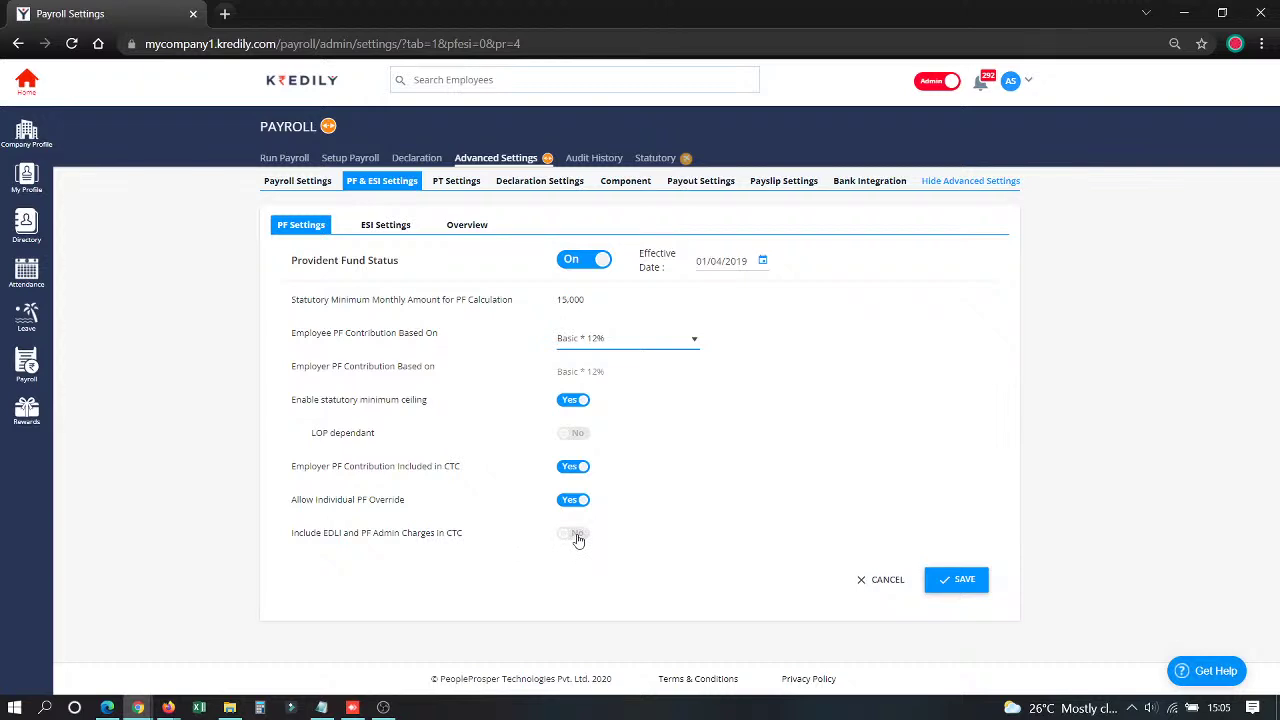
Examine the ESI settings and the first employee's individual PF & ESI settings from the overview, leaving without saving
left_click(385, 235)
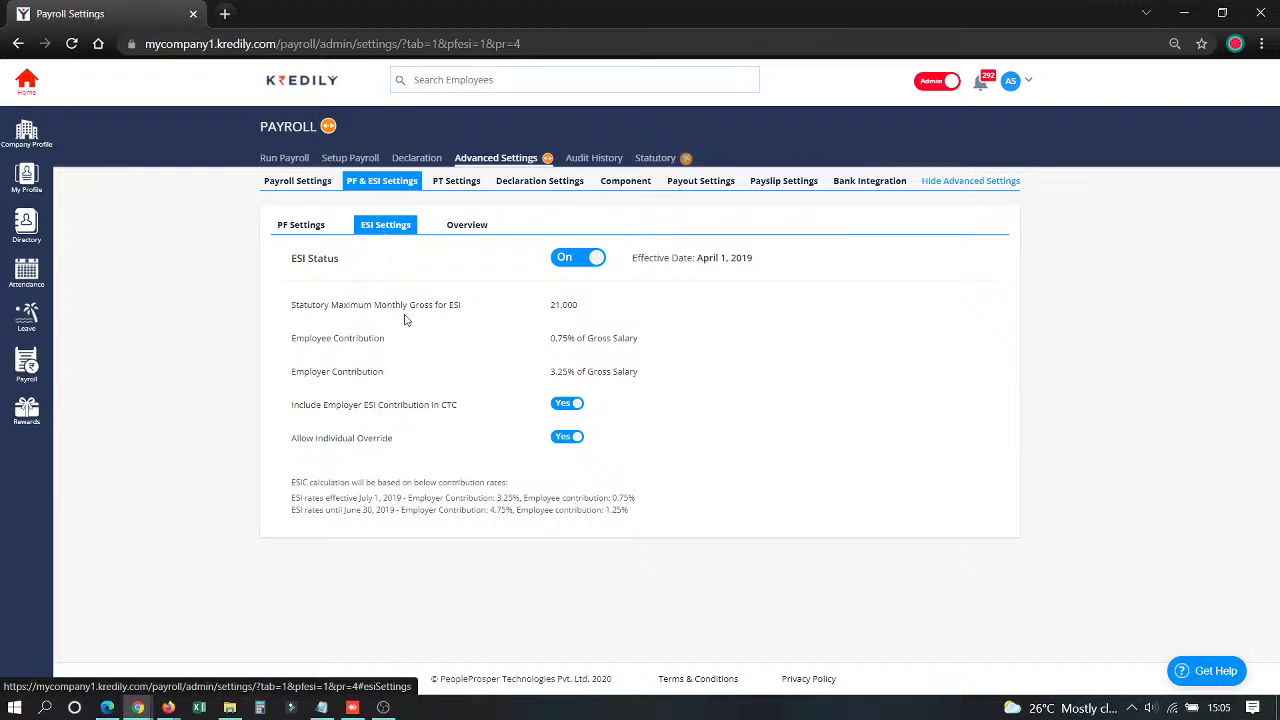
left_click(481, 224)
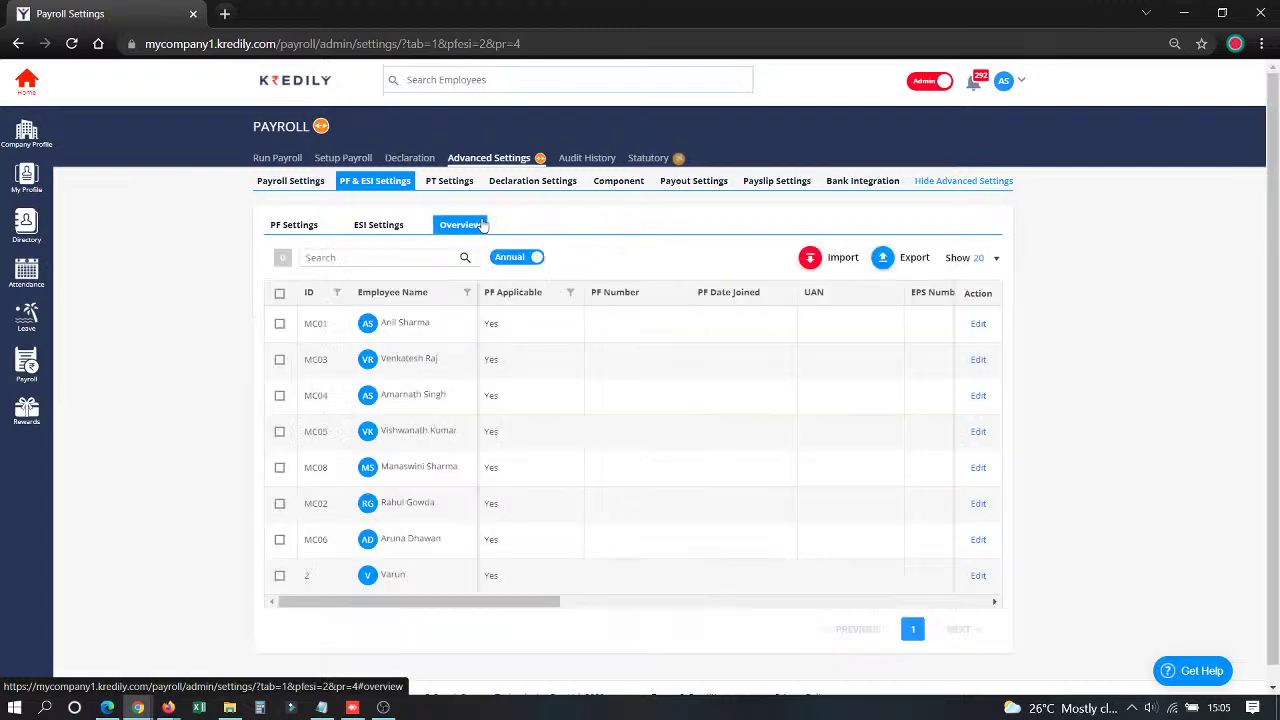
left_click(980, 324)
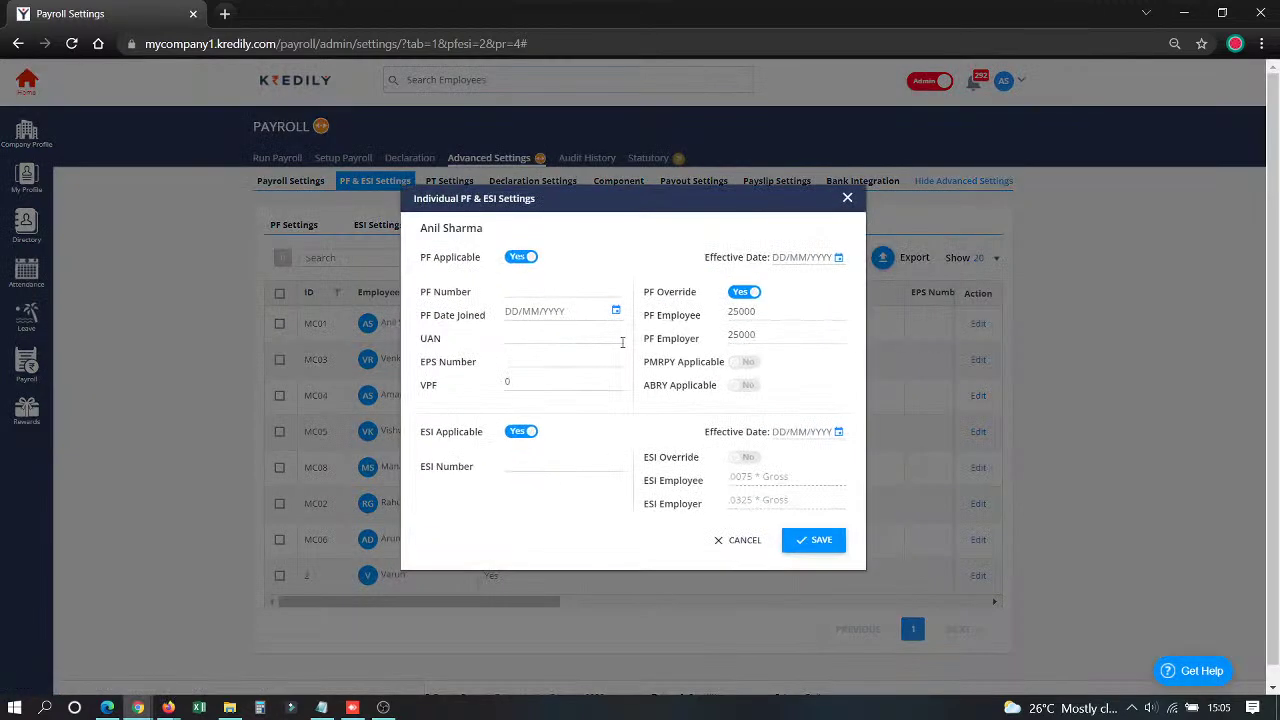
left_click(537, 290)
left_click(528, 356)
left_click(744, 481)
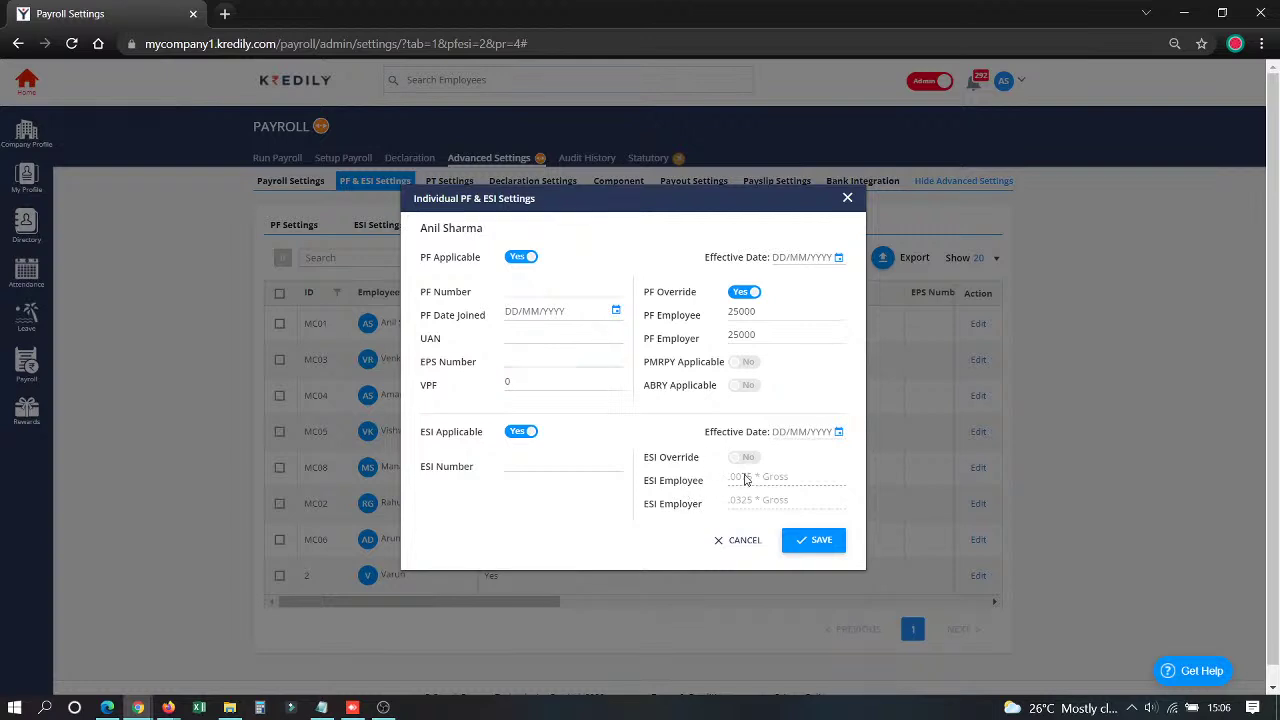
left_click(740, 540)
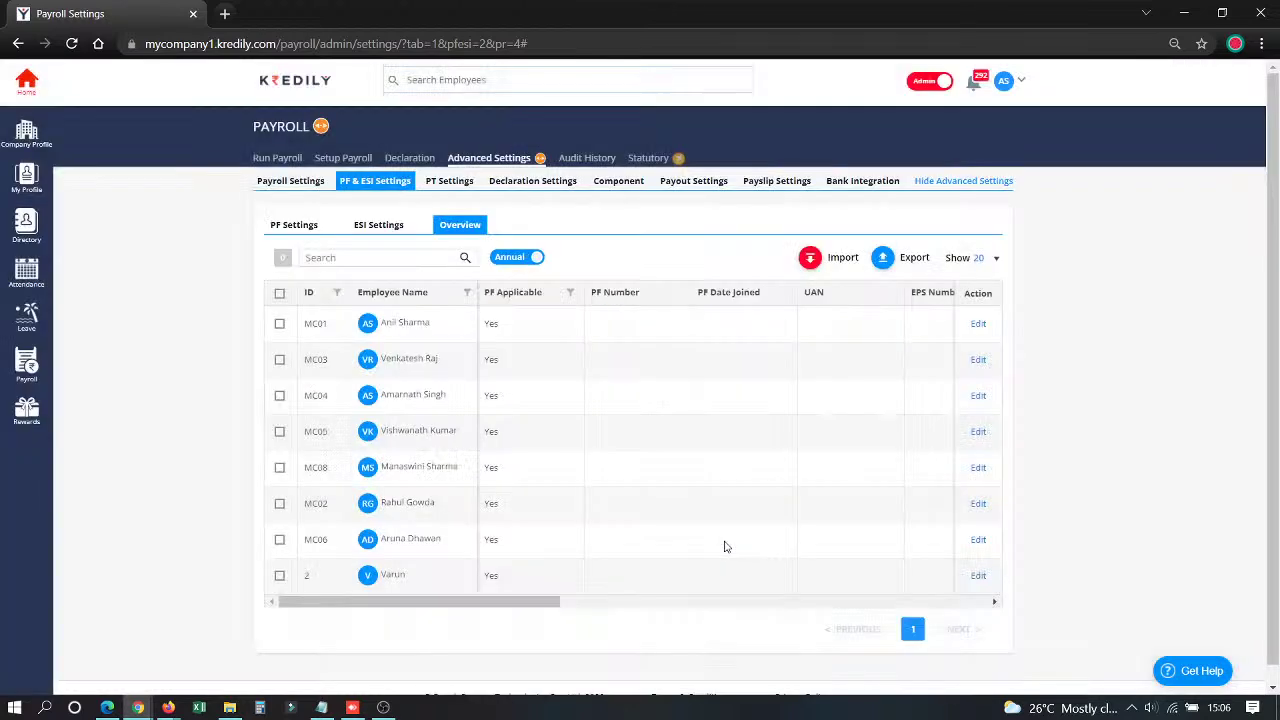
Examine the PT settings and the declaration window settings
left_click(466, 180)
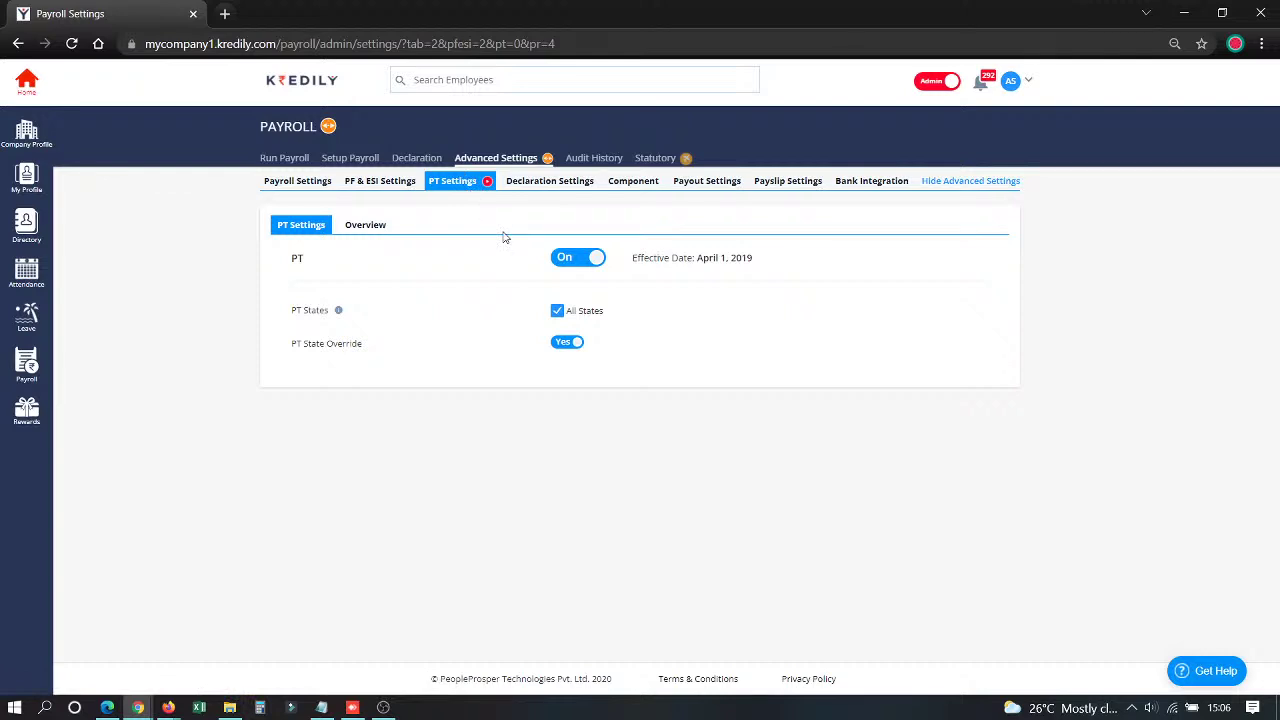
left_click(549, 188)
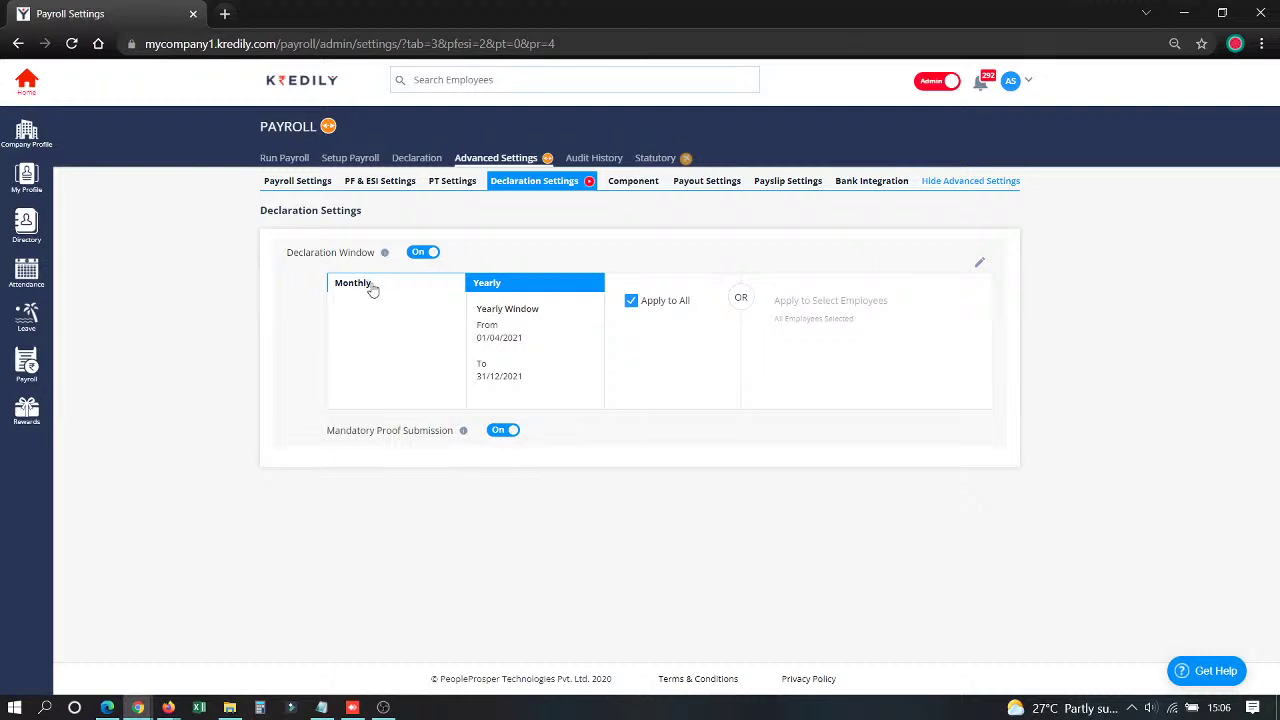
Examine the base salary structure and bring up the list of recurring salary components
left_click(626, 182)
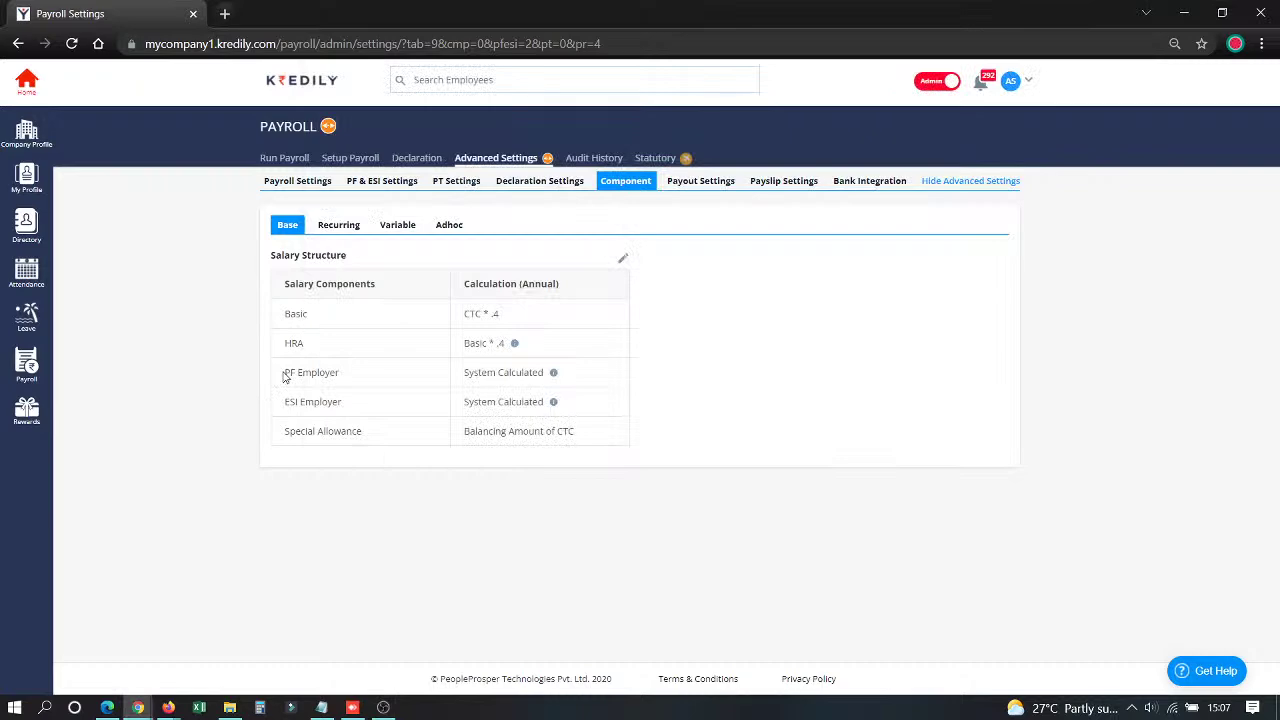
left_click(108, 707)
key("alt+Tab")
left_click(358, 231)
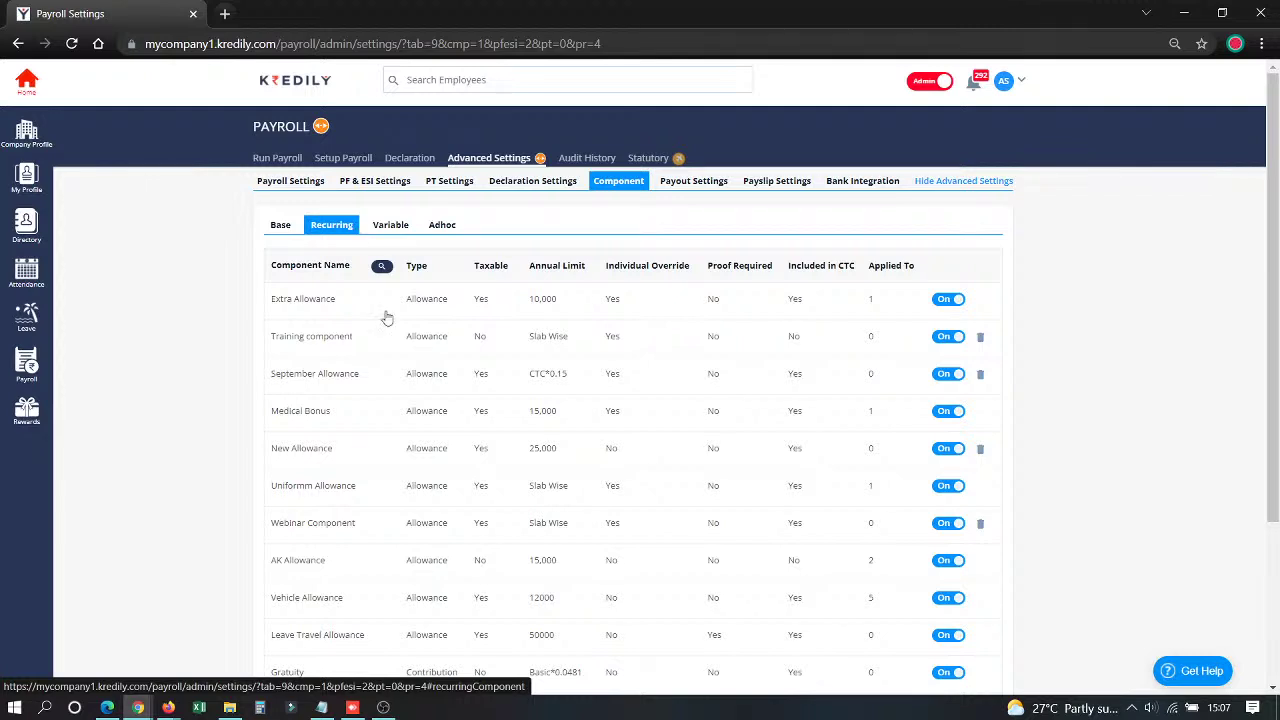
Start a new recurring salary component of type Allowance named Oct Allowance
scroll(371, 368, "down", 3)
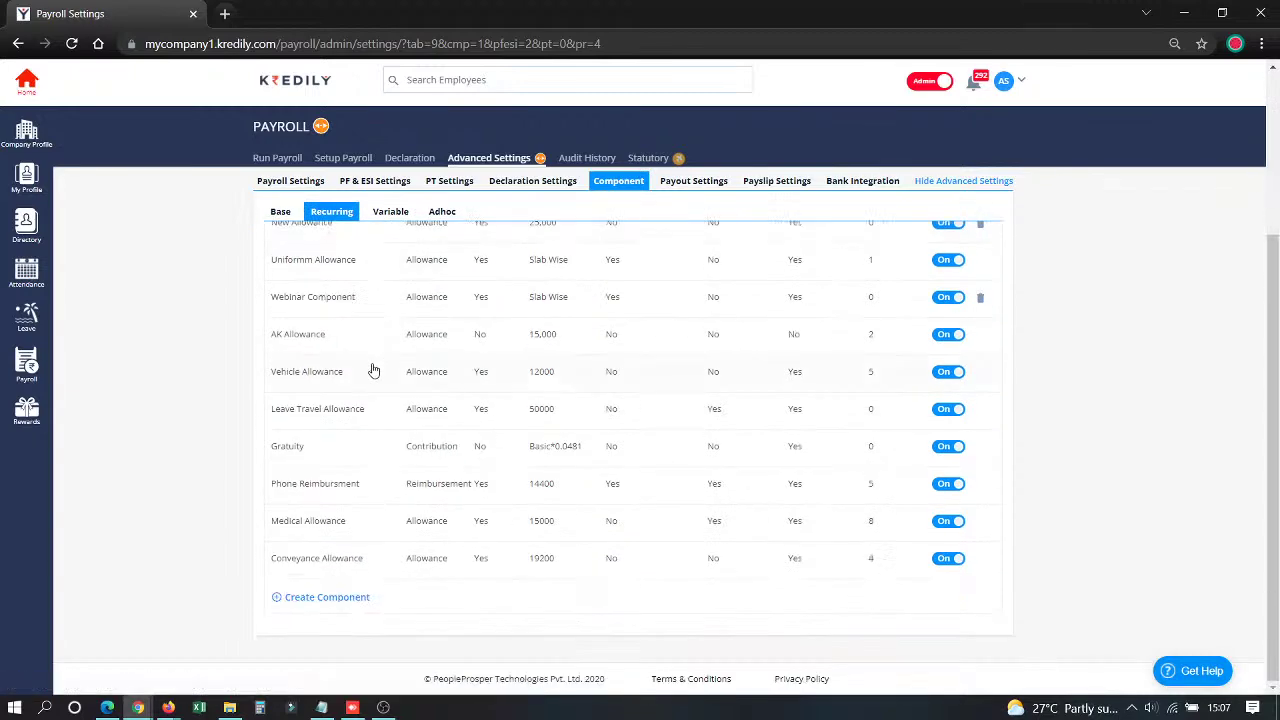
left_click(299, 598)
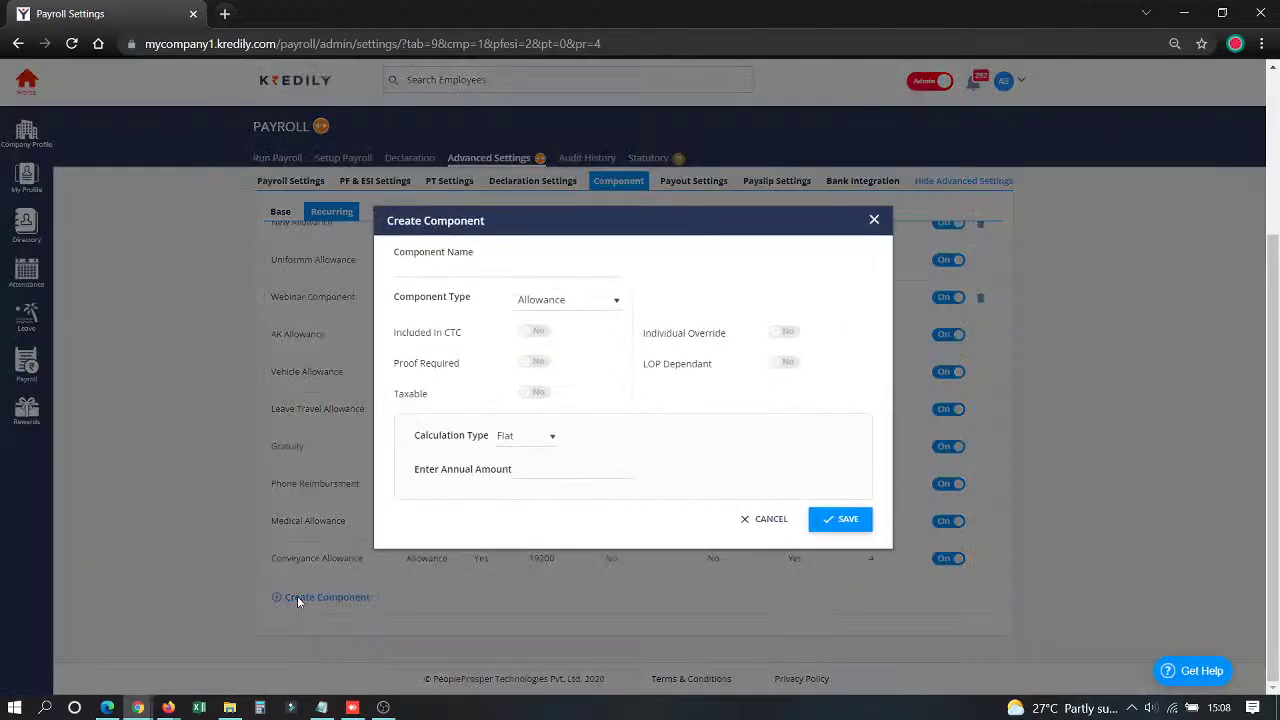
left_click(522, 276)
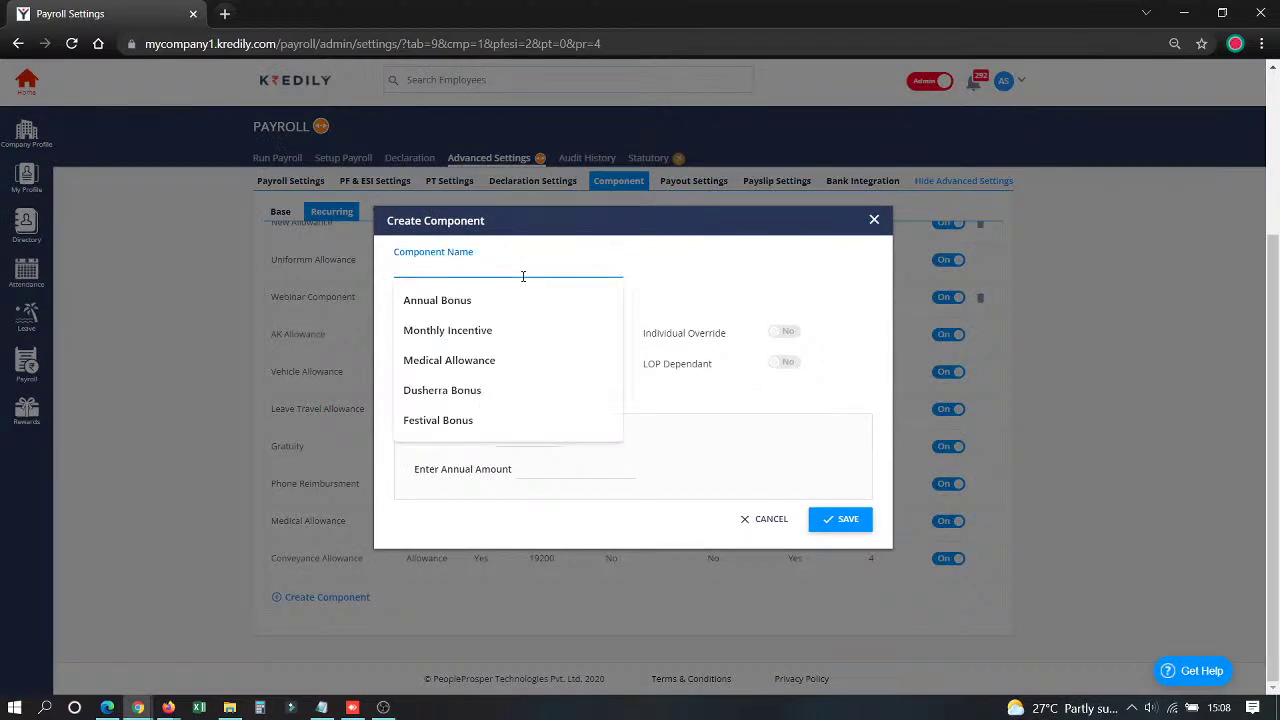
type("Oct")
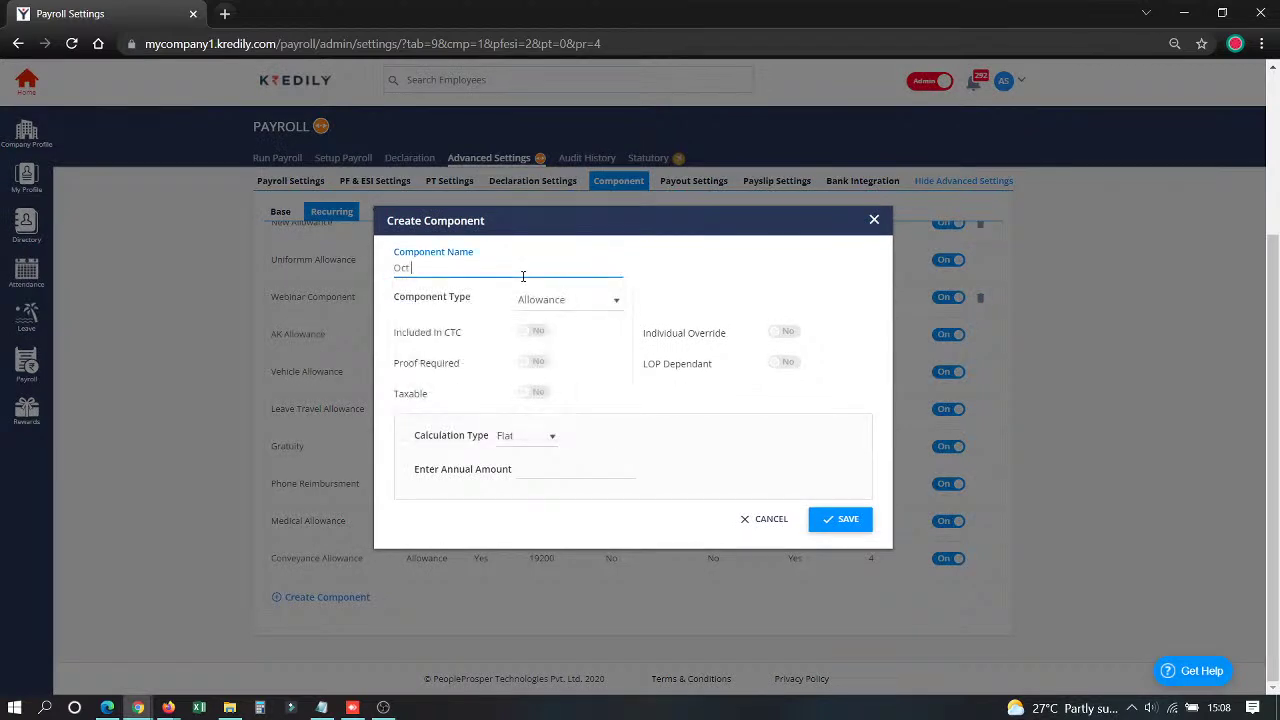
type(" Allowance")
Make Oct Allowance included in CTC and taxable, and allow individual override for it
left_click(538, 340)
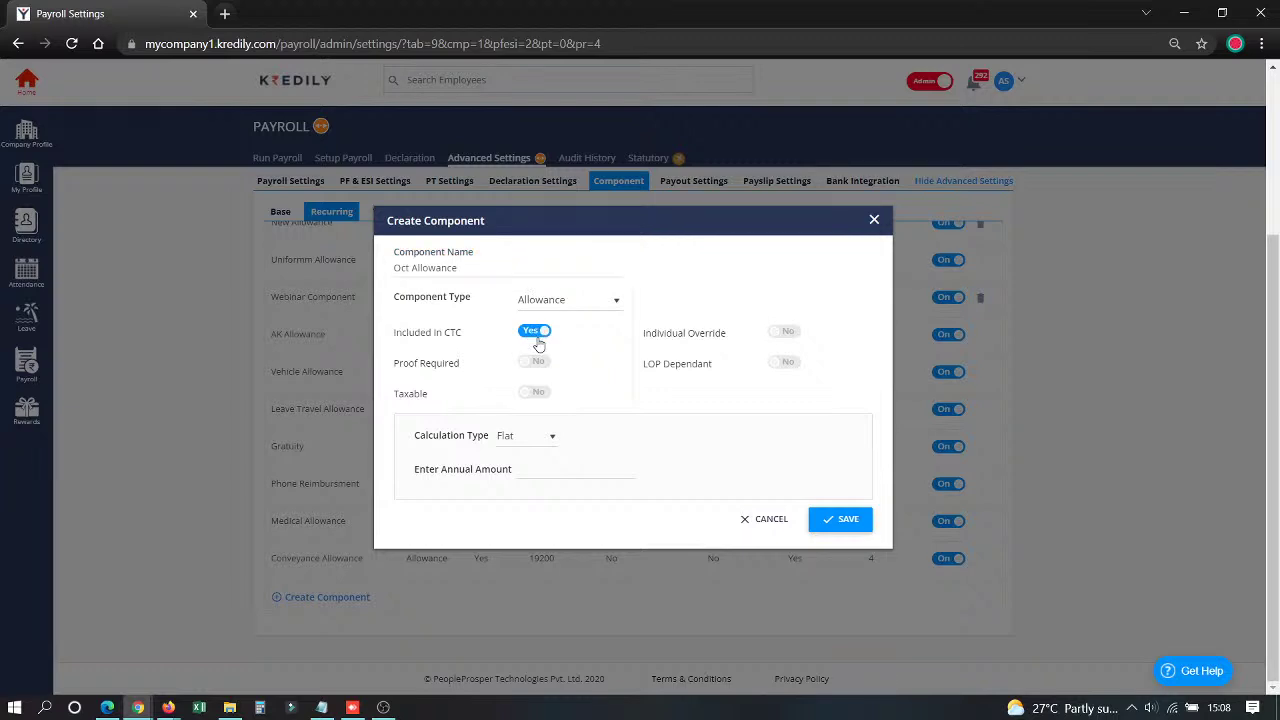
left_click(543, 393)
left_click(790, 339)
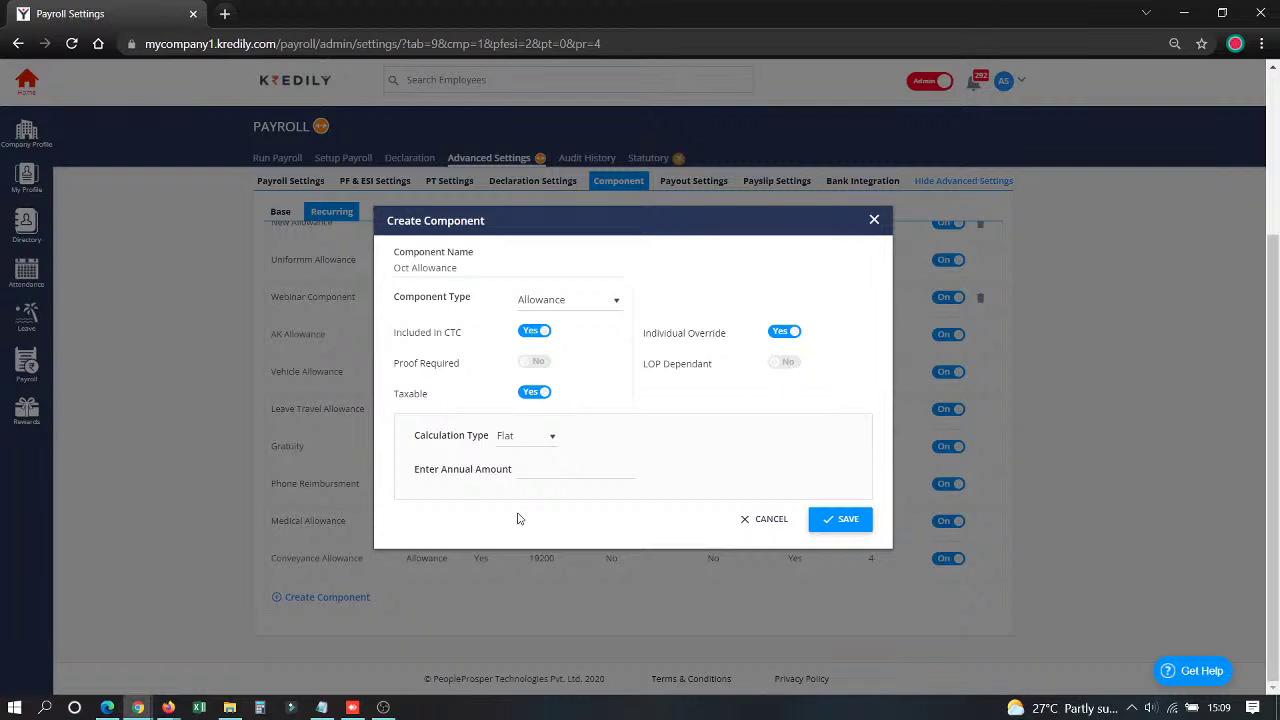
Choose the Flat calculation type for Oct Allowance and enter CTC*0.10 as its annual amount
left_click(540, 440)
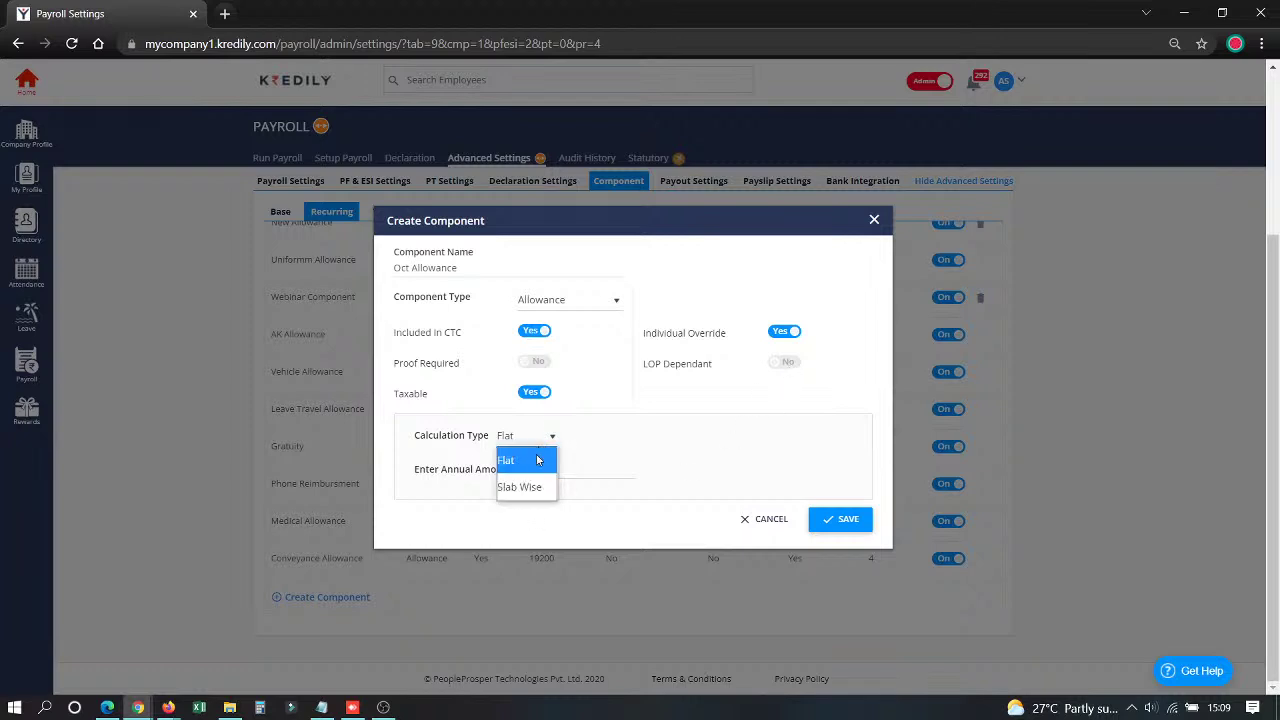
left_click(539, 458)
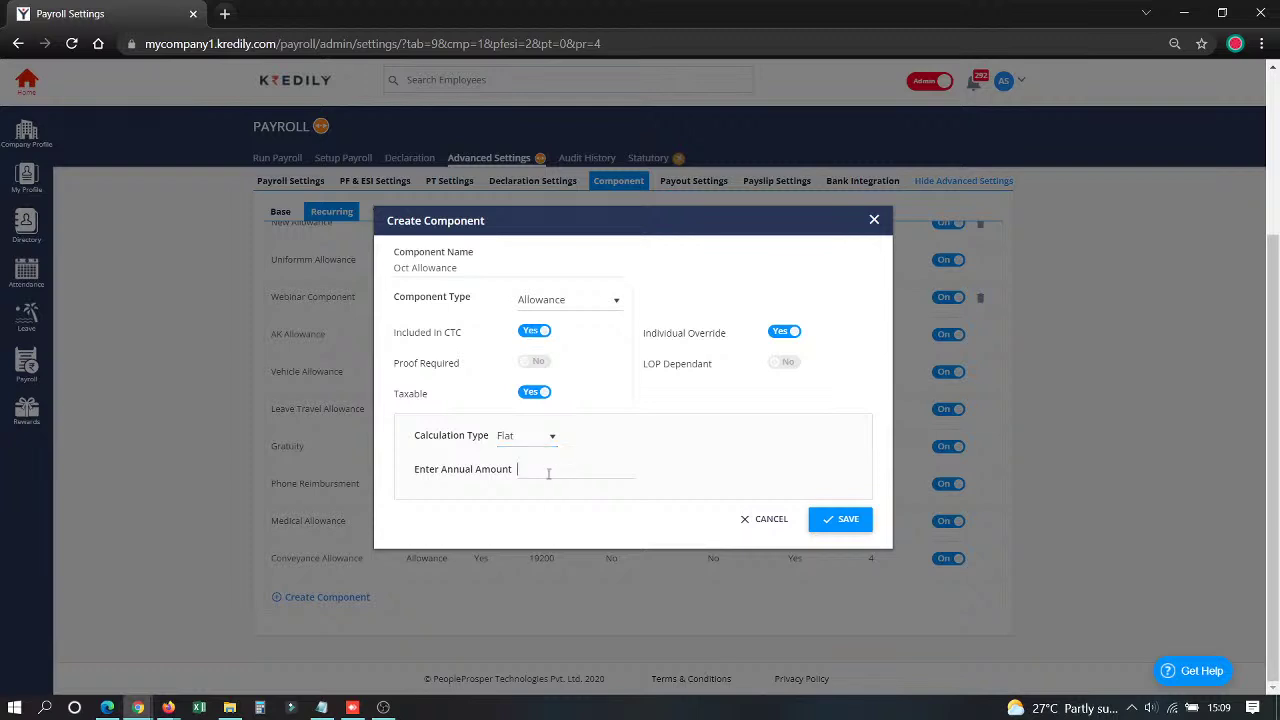
left_click(548, 471)
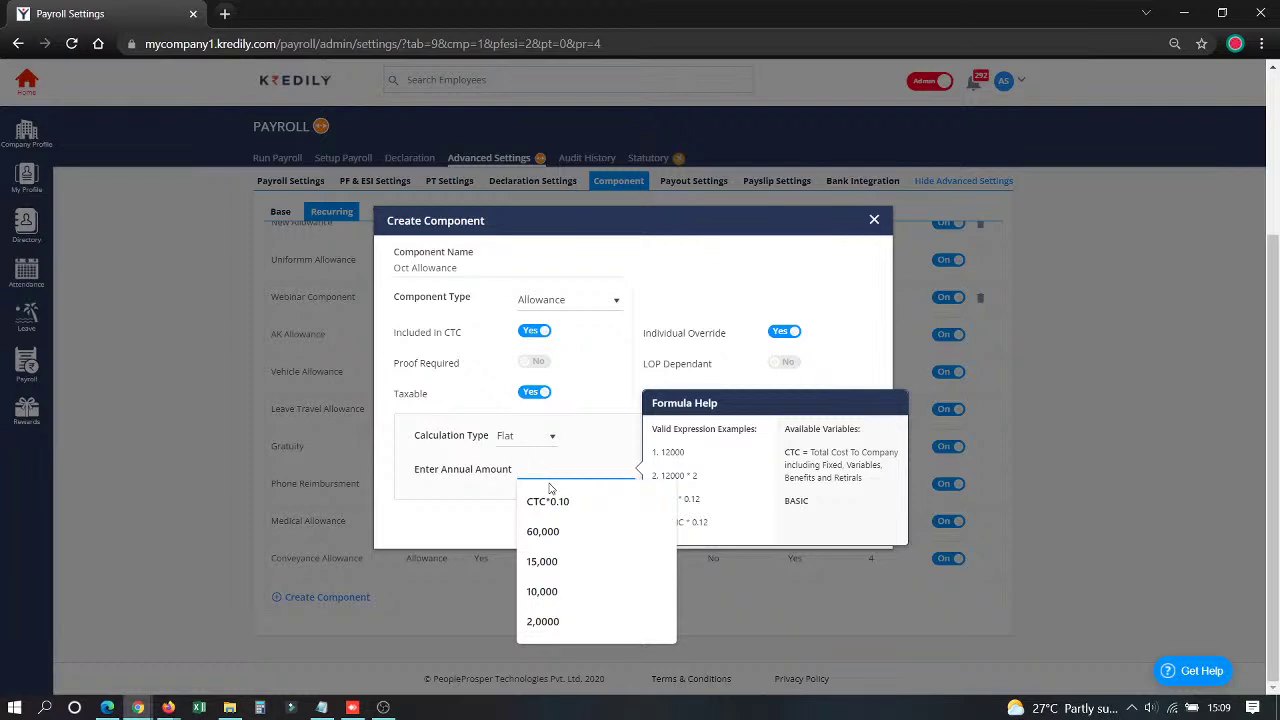
left_click(552, 495)
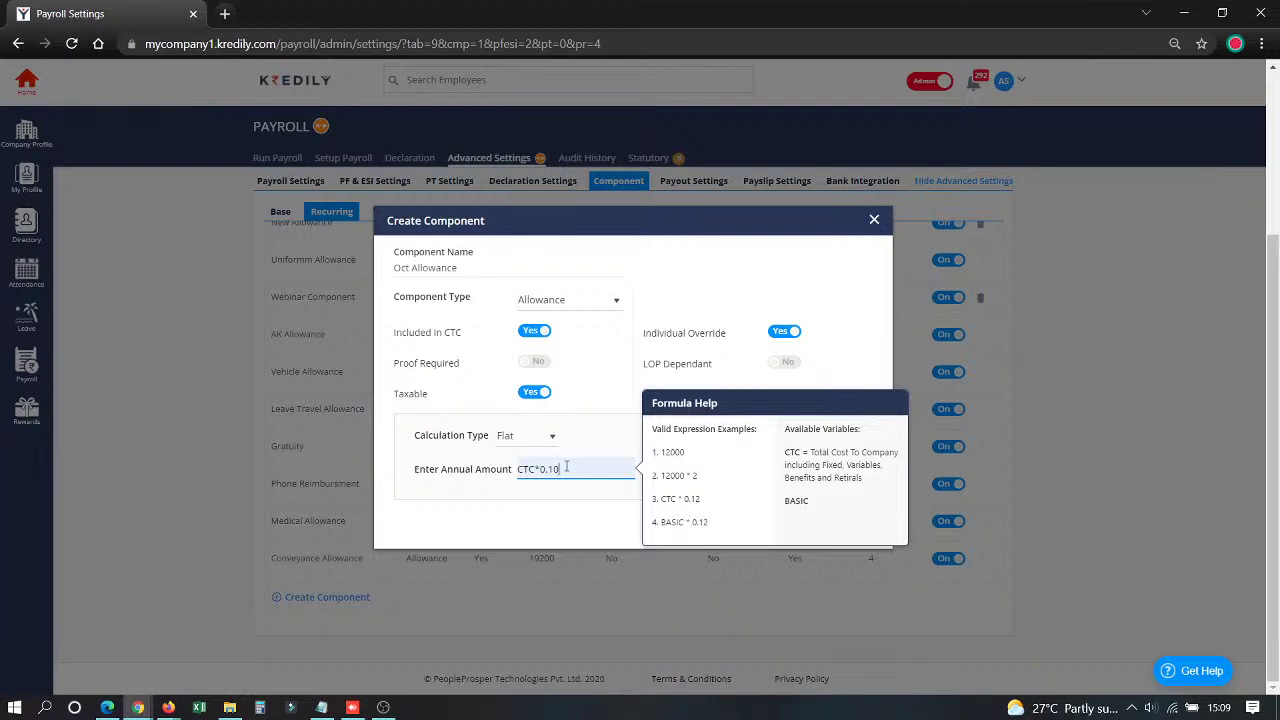
Replace the annual amount formula of Oct Allowance with 25,000
key("BackSpace")
key("BackSpace")
key("BackSpace")
key("BackSpace")
key("BackSpace")
key("BackSpace")
key("BackSpace")
key("BackSpace")
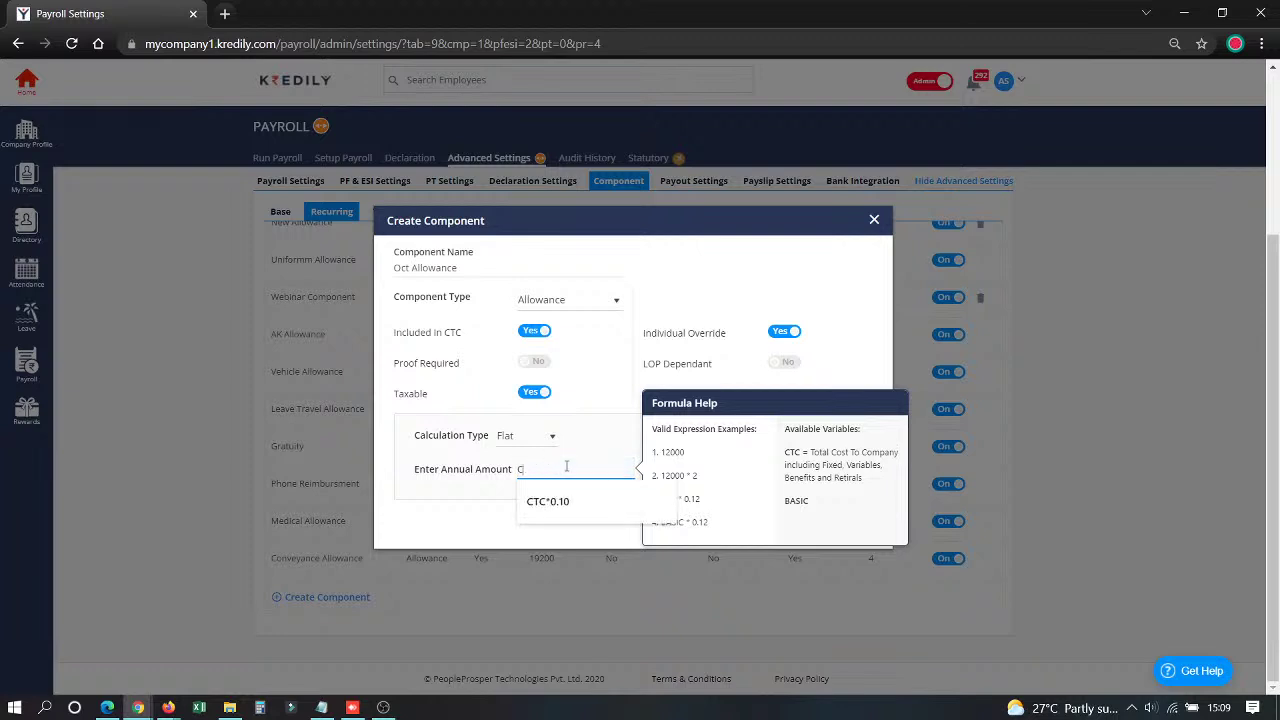
type("250000")
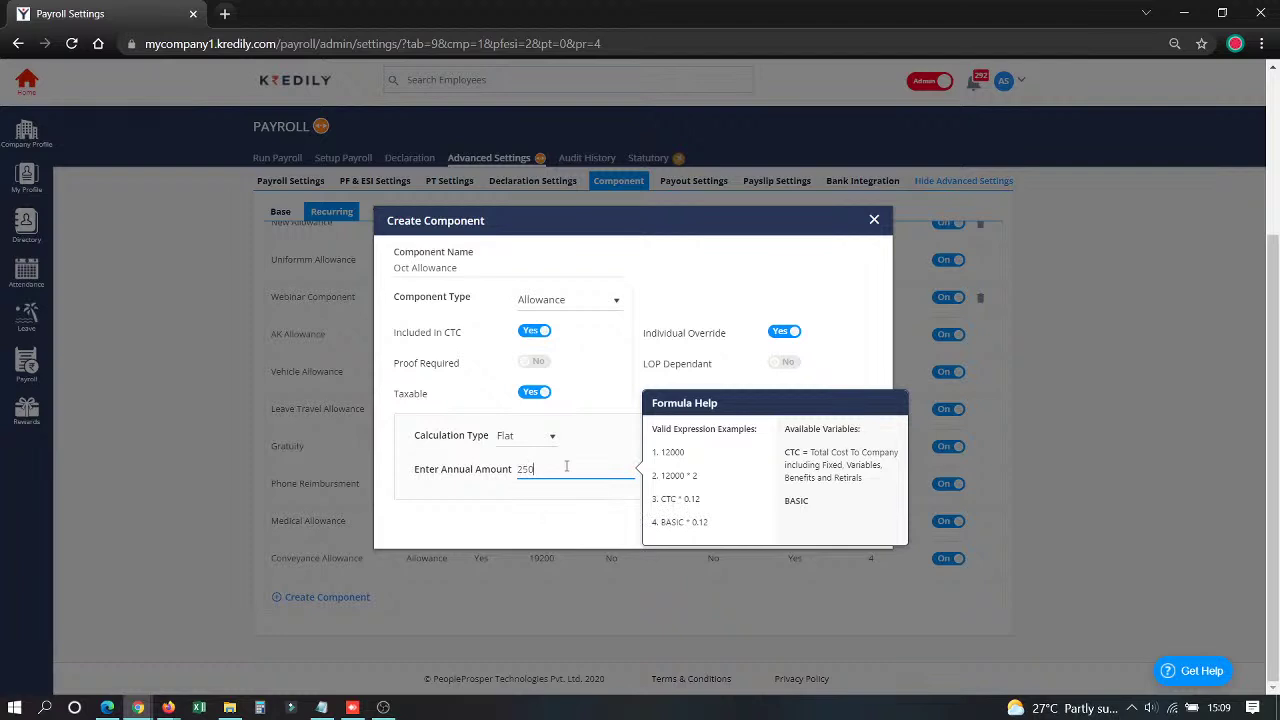
key("BackSpace")
Try the Slab Wise calculation type, setting the first slab's annual amount to 50,000
left_click(530, 441)
left_click(525, 486)
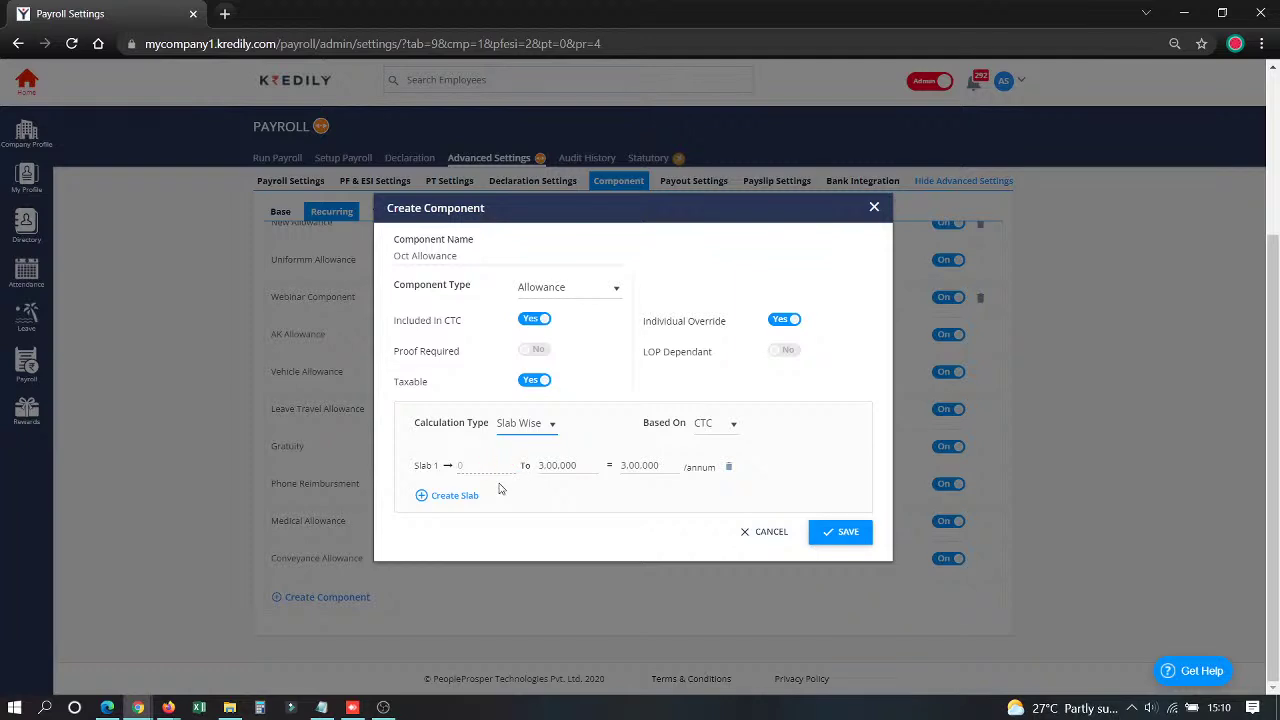
left_click(639, 464)
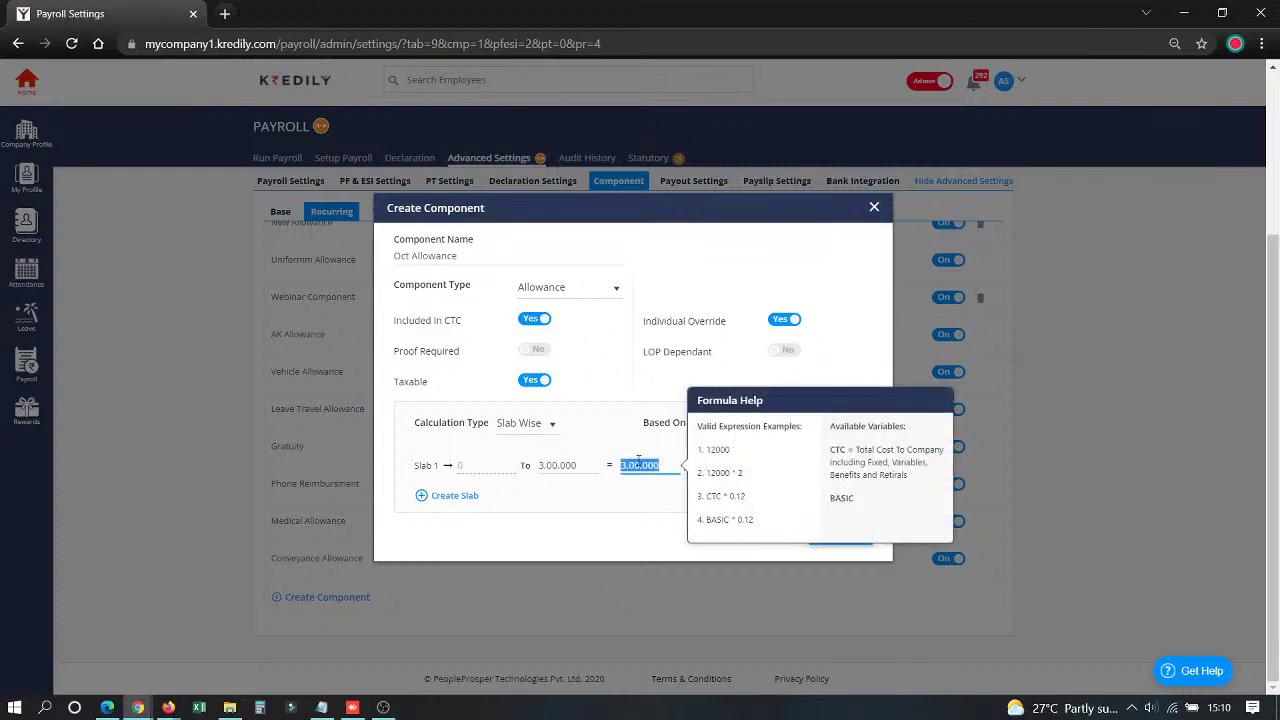
key("BackSpace")
type("50,000")
Add a second slab up to 5,00,000 with an annual amount of 60,000
left_click(456, 497)
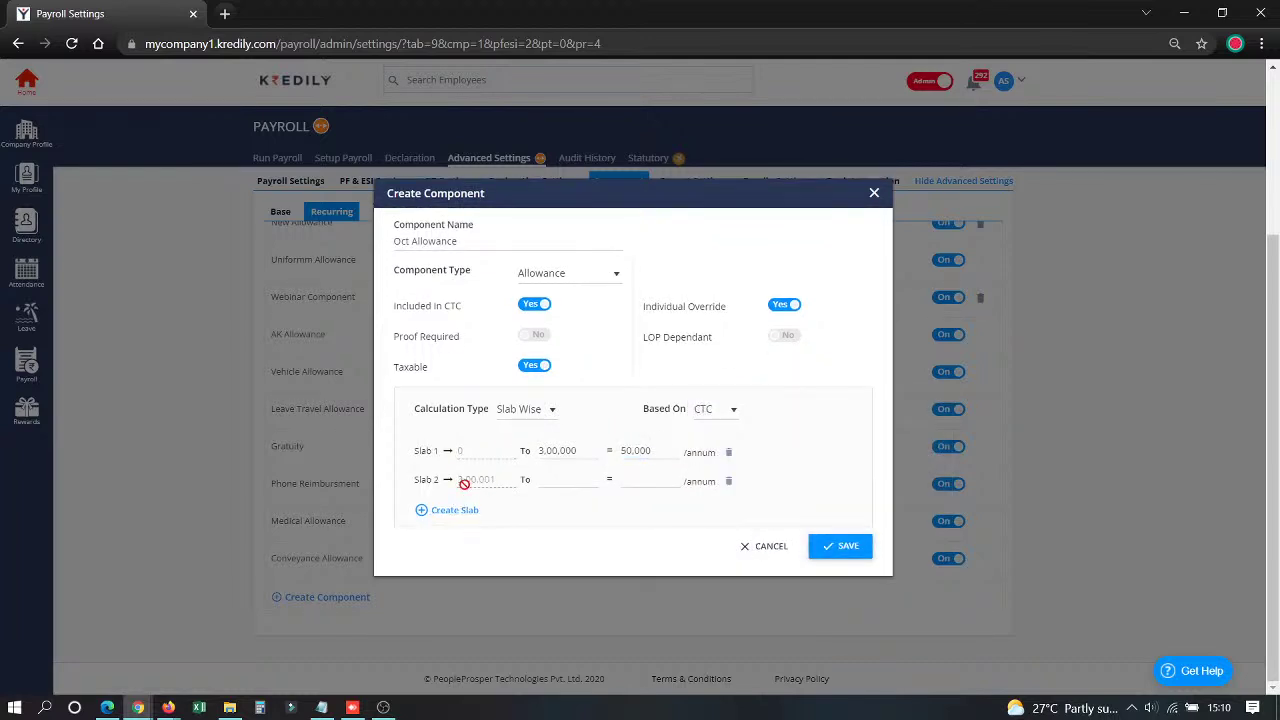
left_click(548, 479)
type("500000")
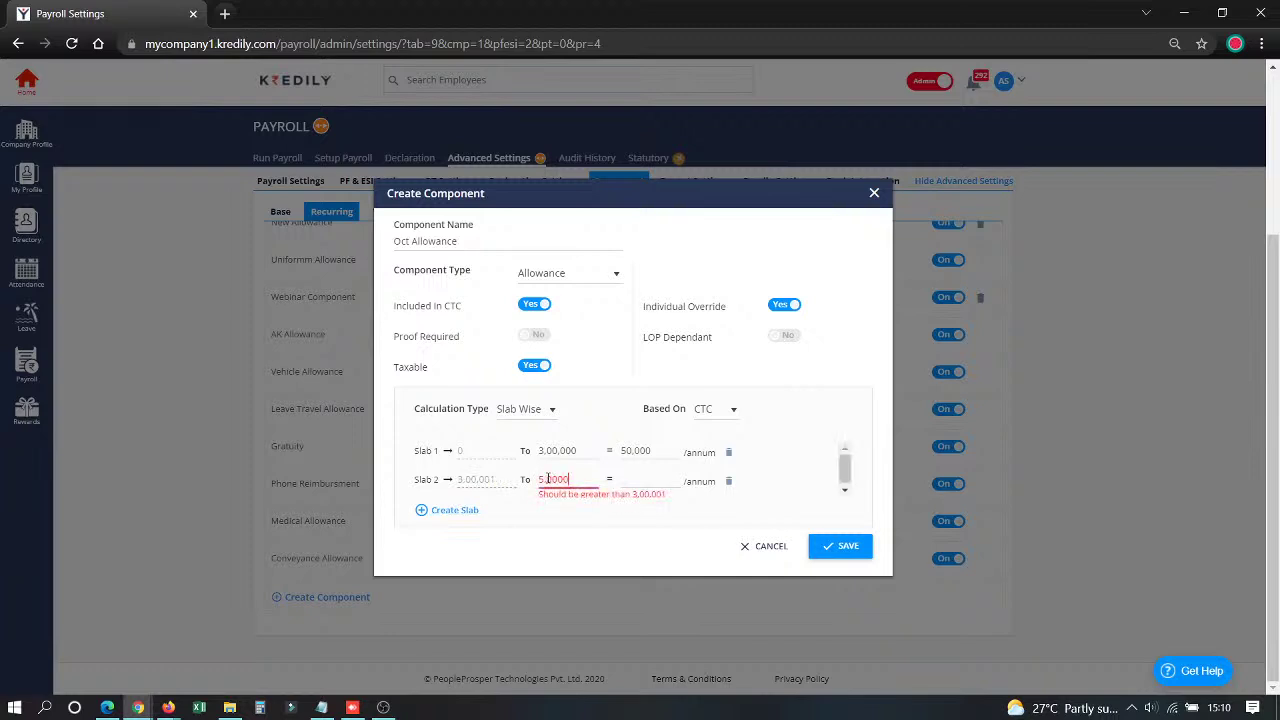
left_click(643, 481)
type("600000")
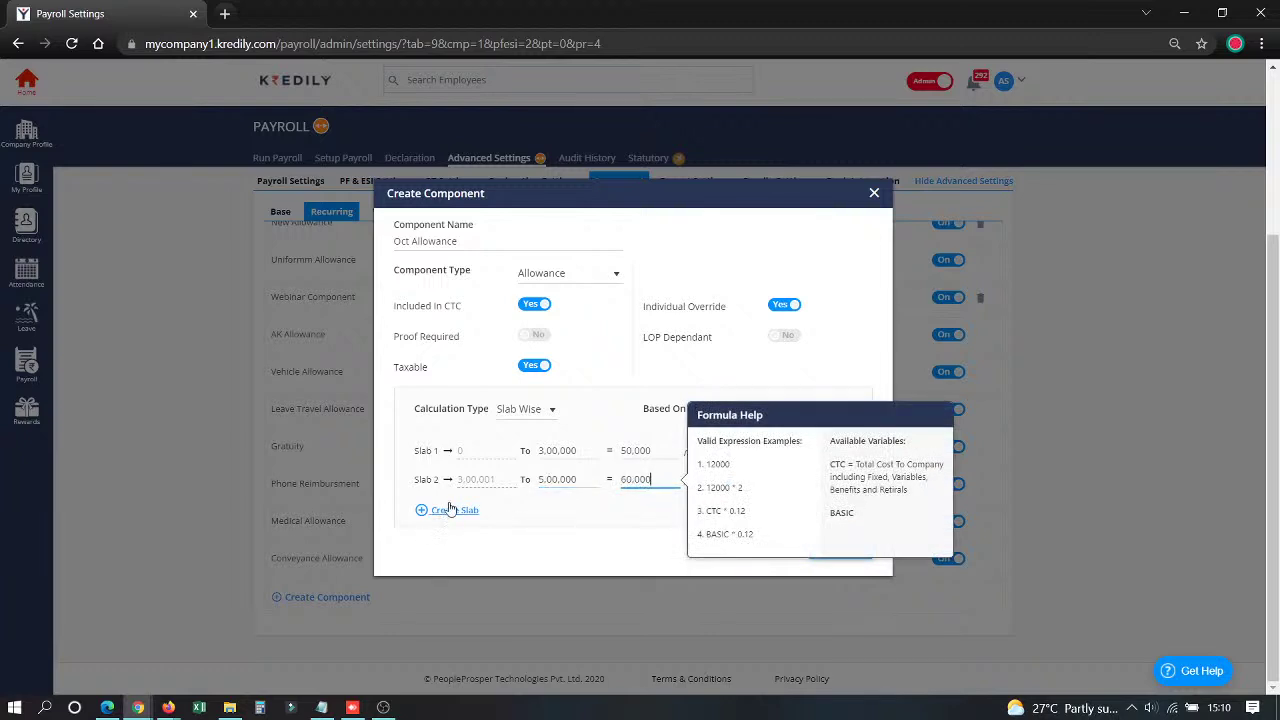
Add a third slab up to 10,00,000 with an annual amount of 75,000
left_click(445, 511)
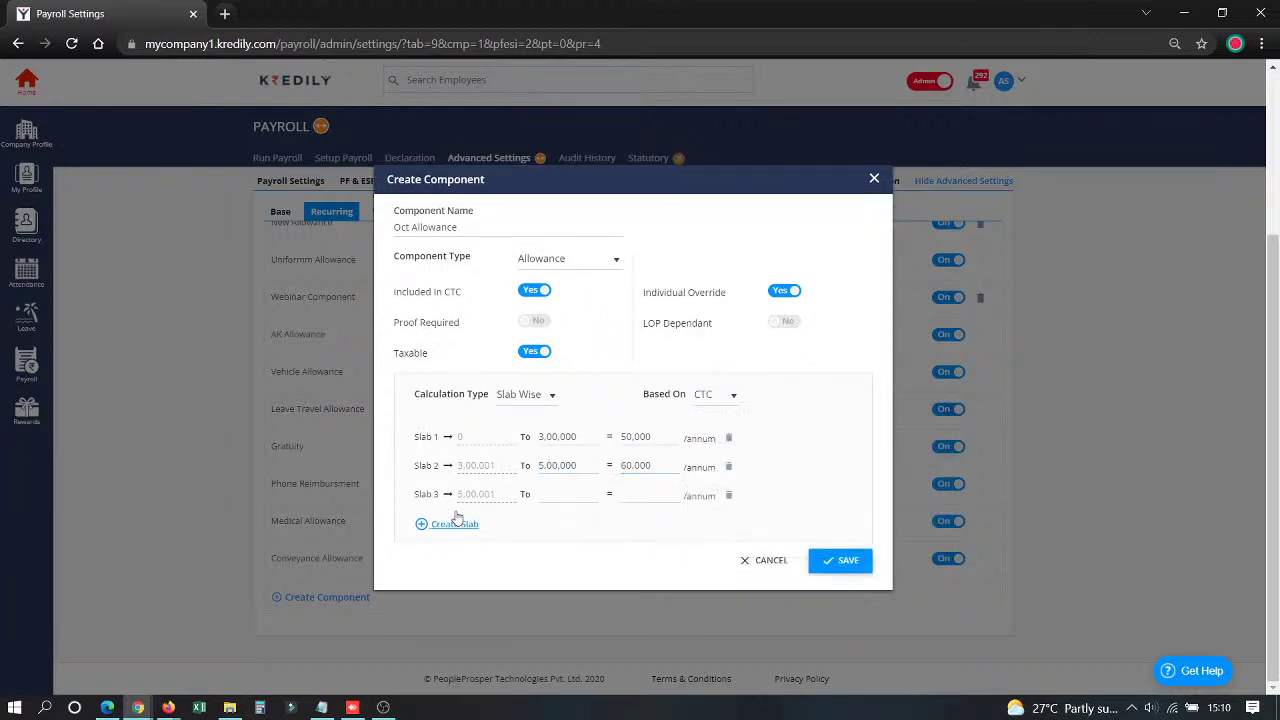
left_click(552, 493)
type("10,00,00")
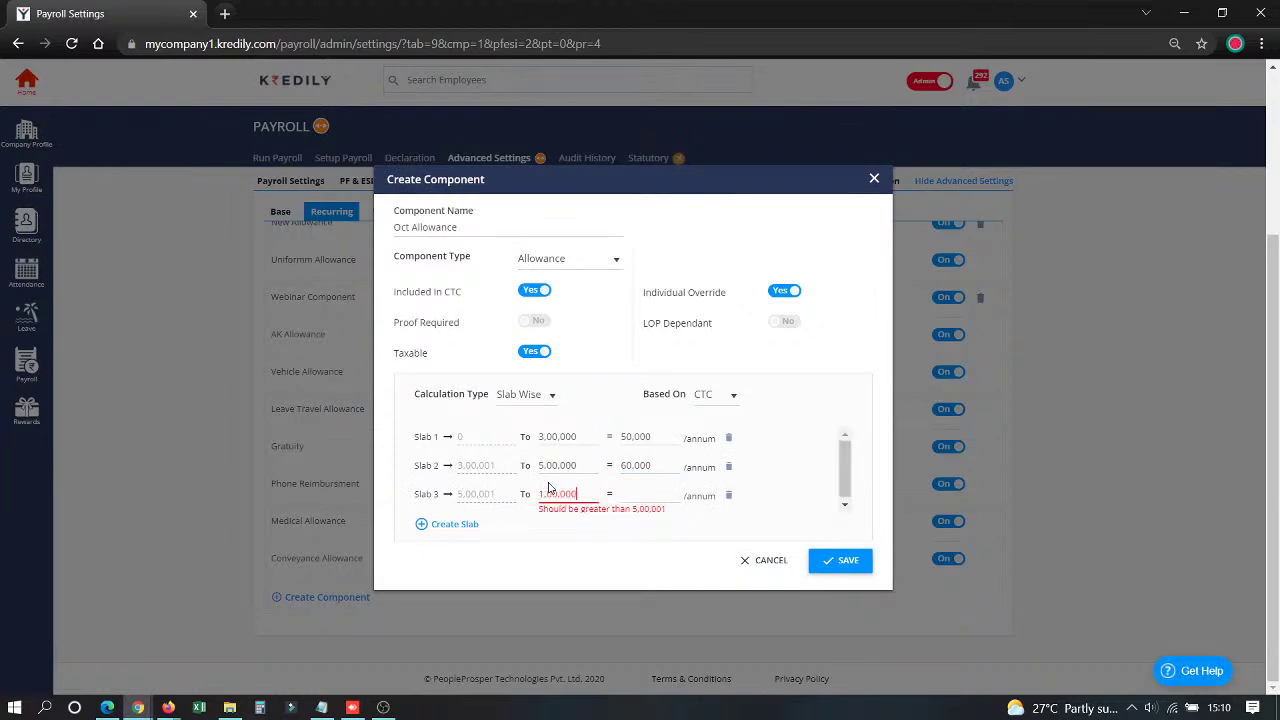
type("0")
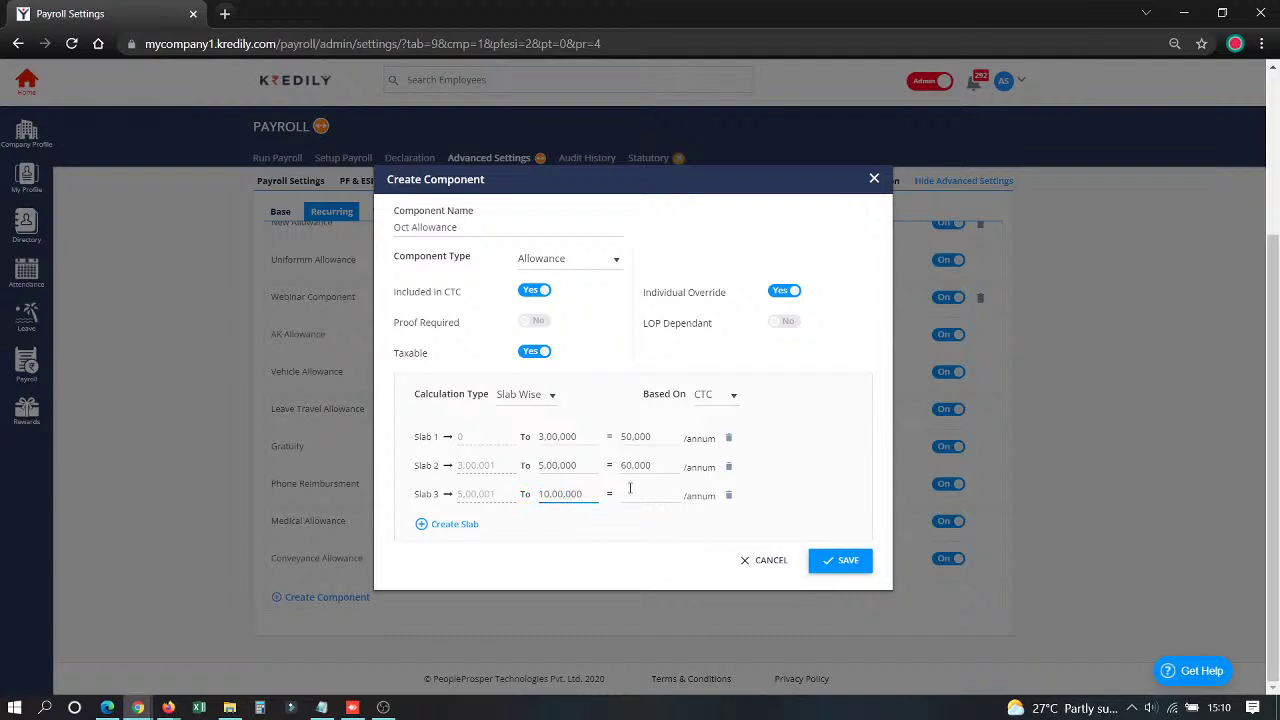
left_click(649, 490)
type("750000")
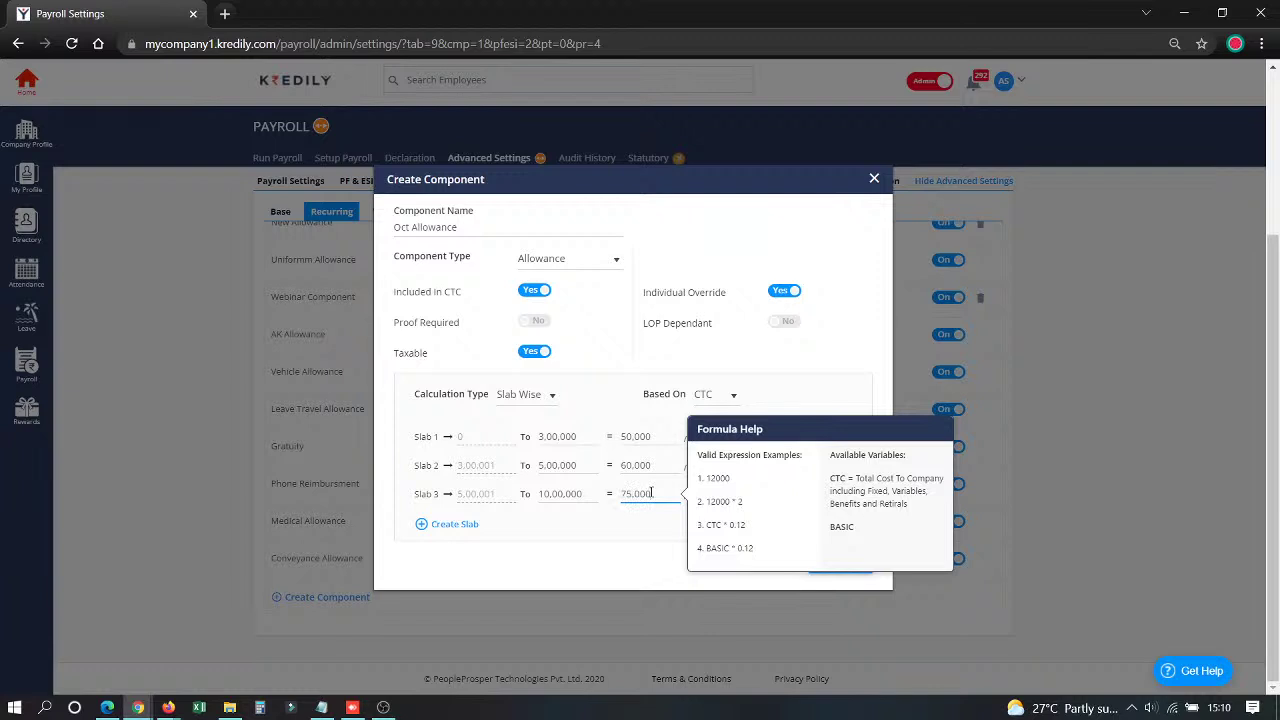
left_click(576, 560)
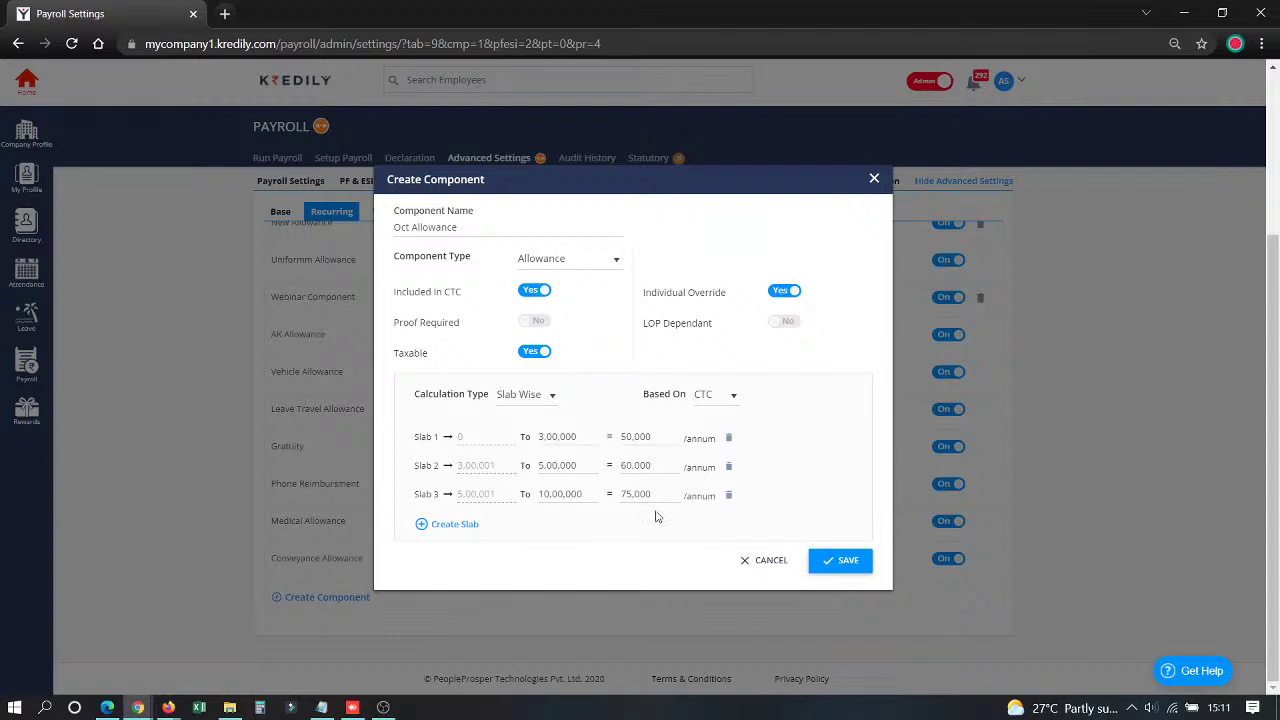
Return Oct Allowance to the Flat calculation type and save the component
left_click(552, 398)
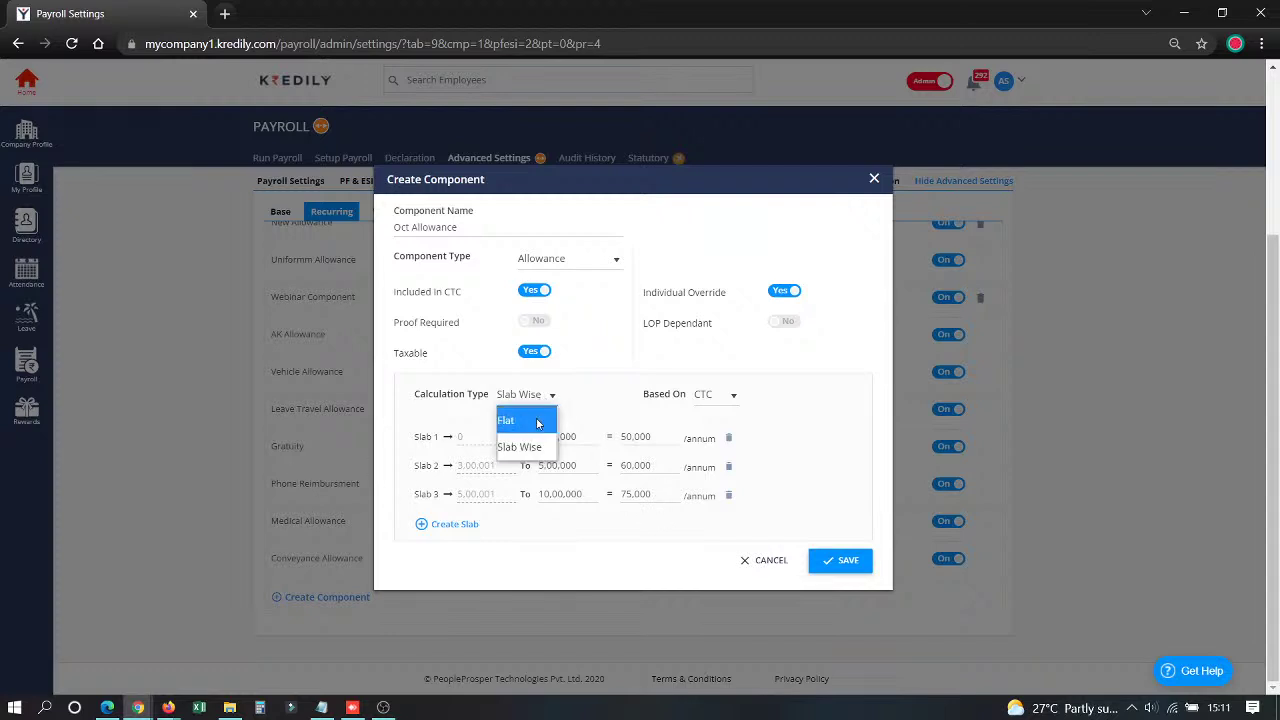
left_click(531, 421)
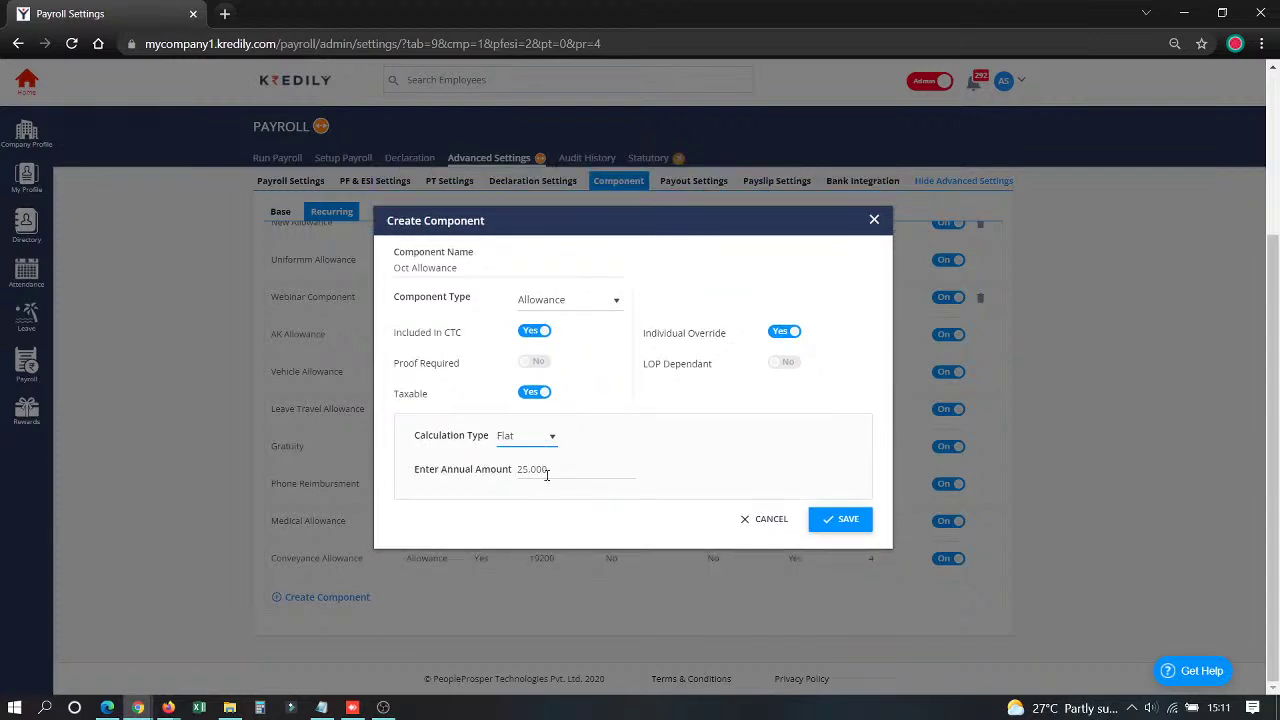
left_click(838, 528)
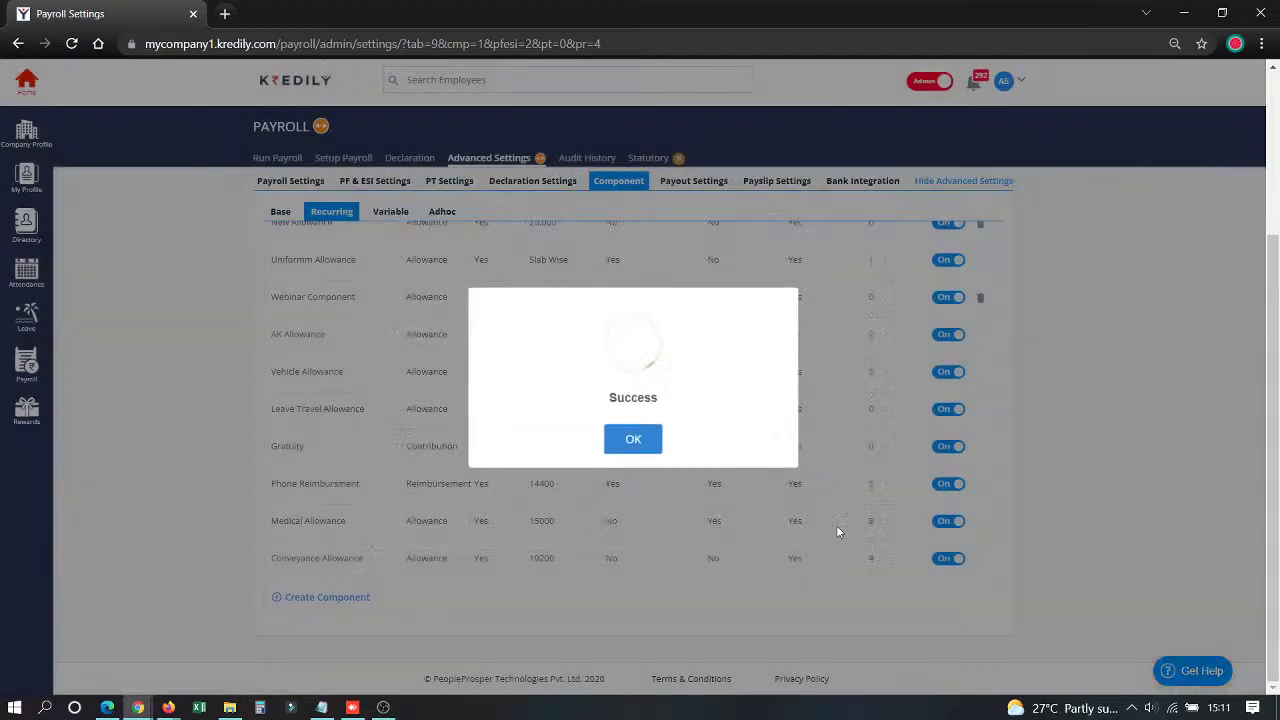
left_click(643, 443)
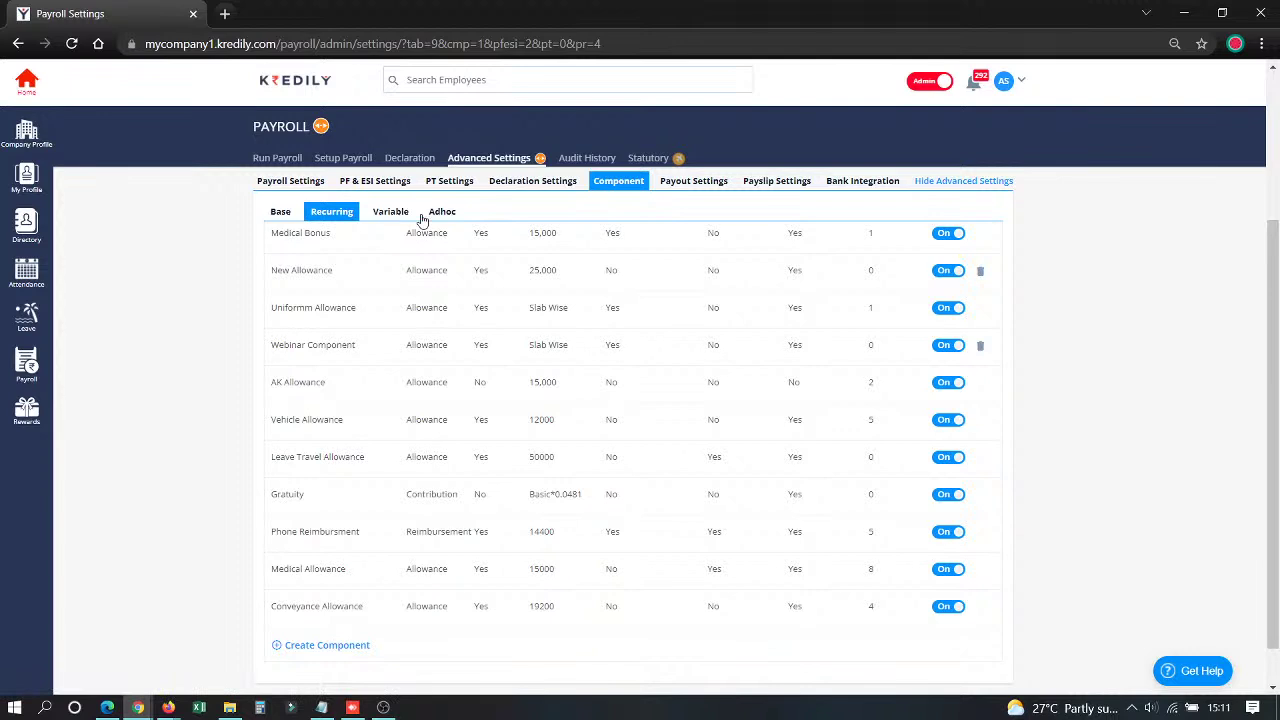
Open the Annual Bonus variable component and examine its payout frequency and due month choices, keeping Annually and August
left_click(395, 213)
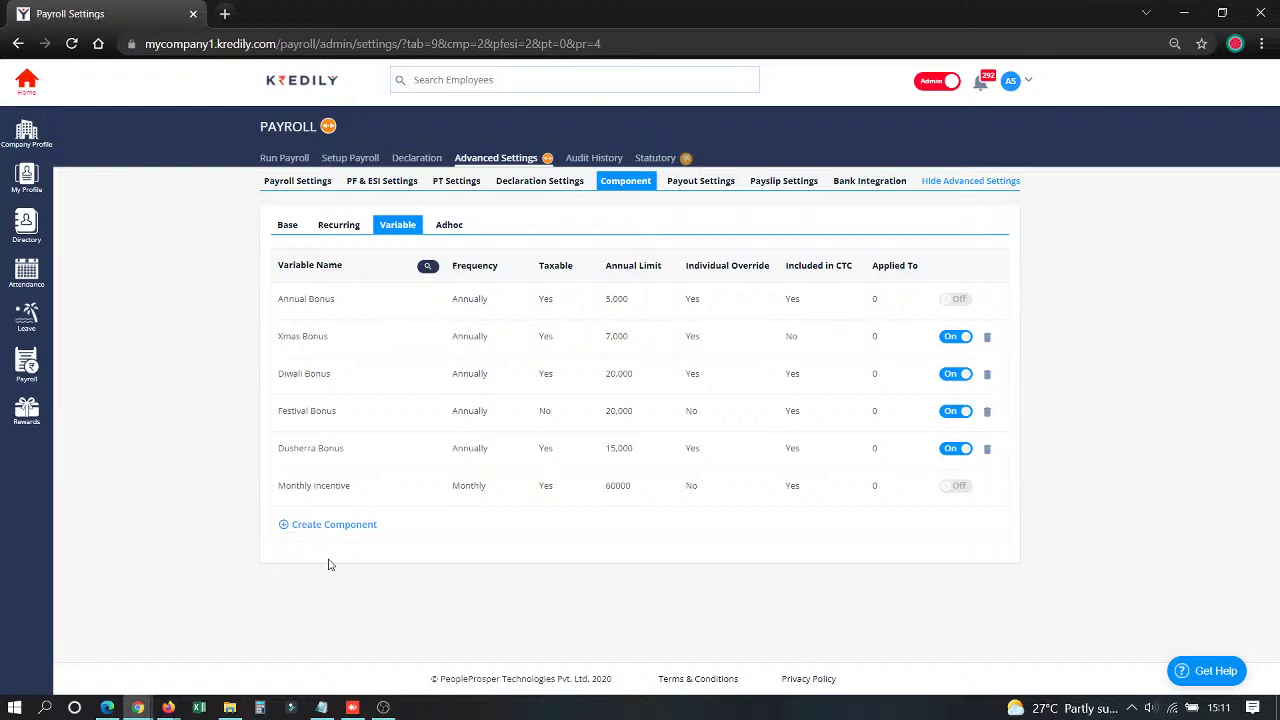
left_click(292, 303)
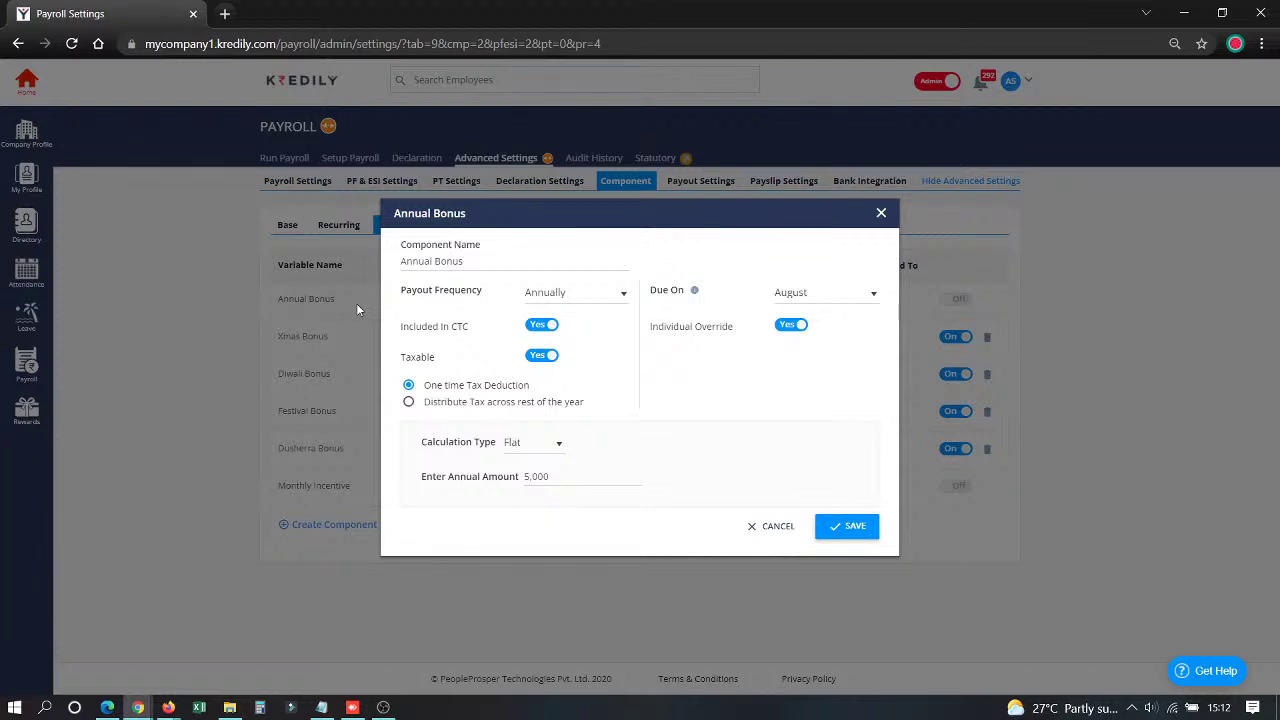
left_click(550, 295)
left_click(563, 398)
left_click(586, 296)
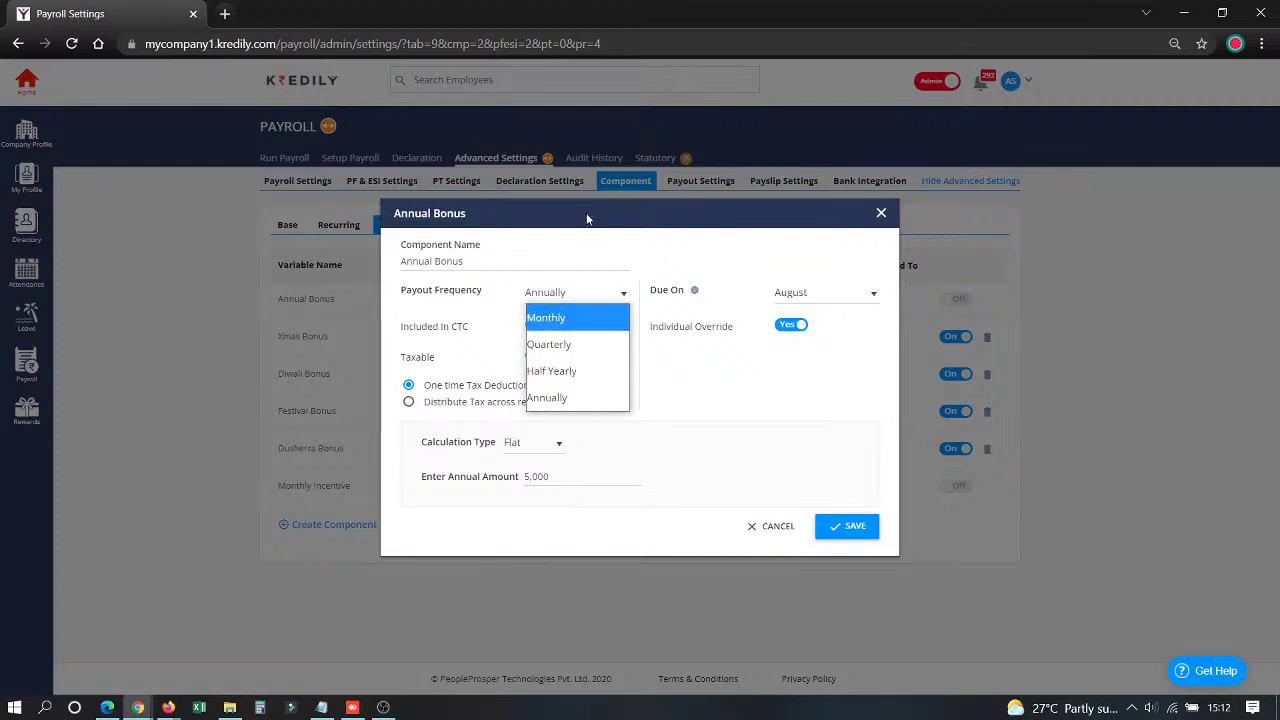
left_click(587, 240)
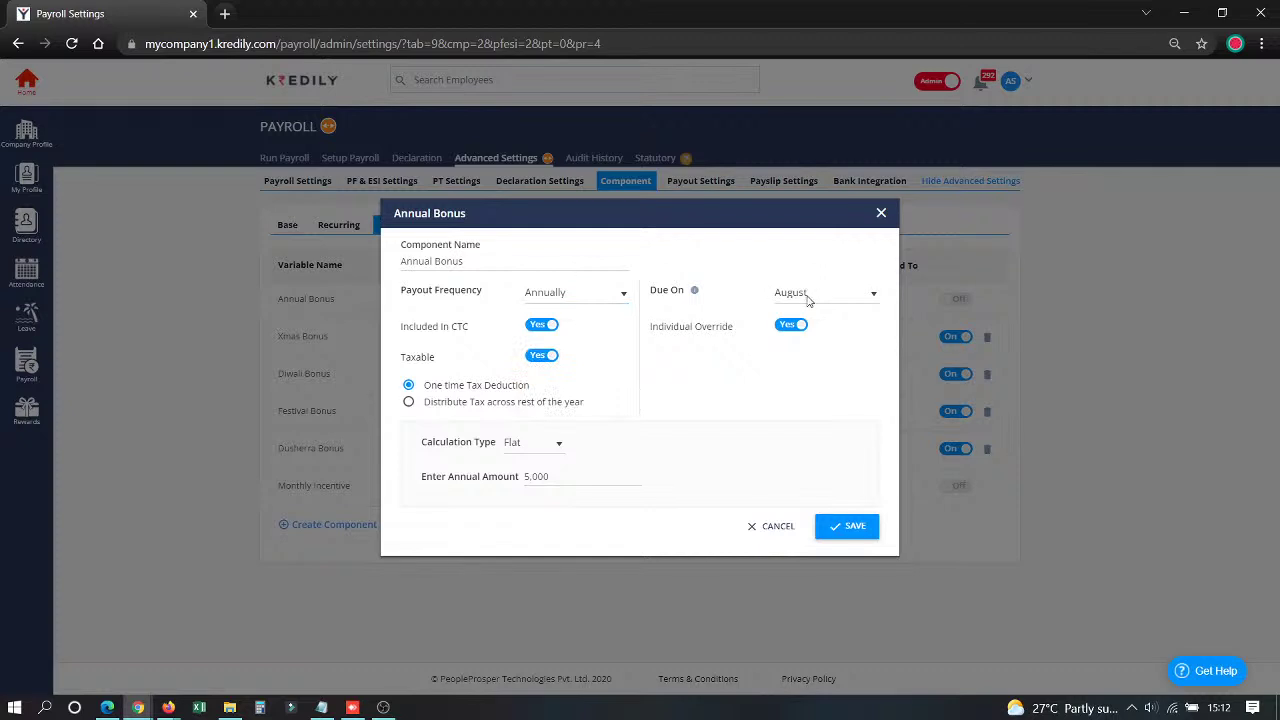
left_click(812, 297)
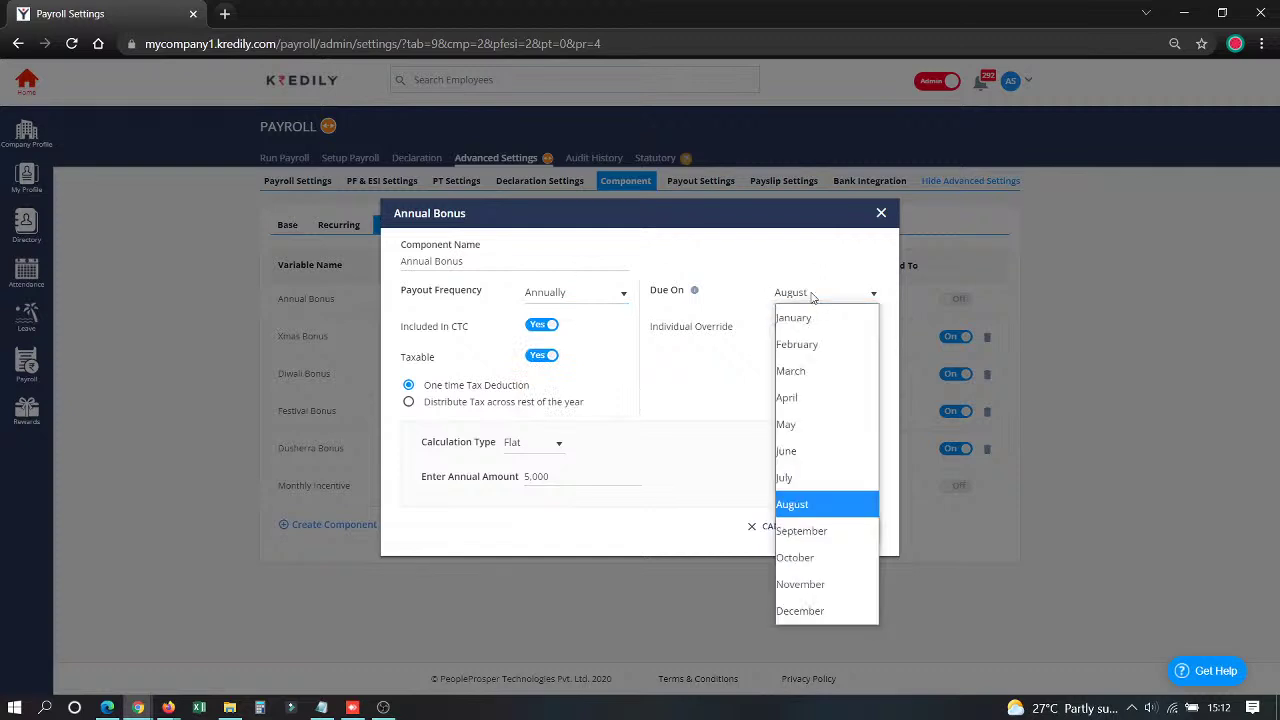
left_click(808, 507)
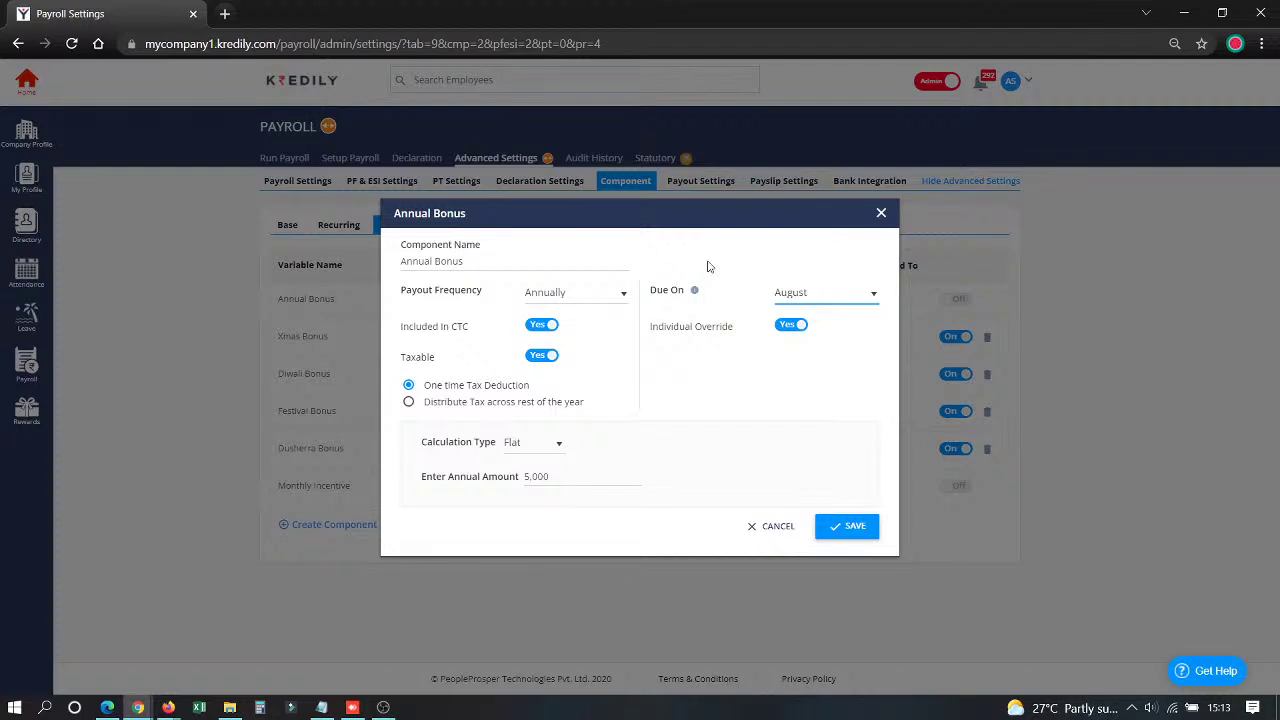
Distribute the Annual Bonus tax across the rest of the year, set its annual amount to 50,000 and save
left_click(409, 403)
left_click(408, 387)
left_click(409, 402)
left_click(575, 477)
left_click_drag(575, 477, 523, 487)
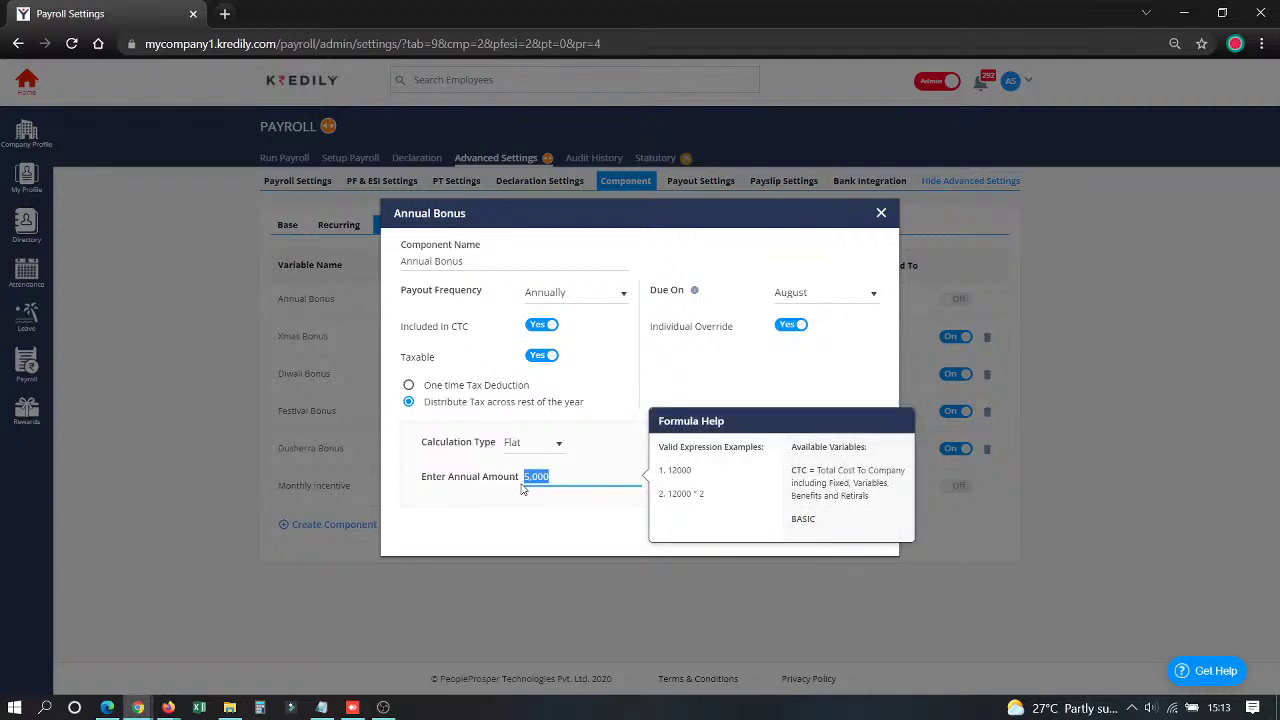
type("50,000")
left_click(506, 492)
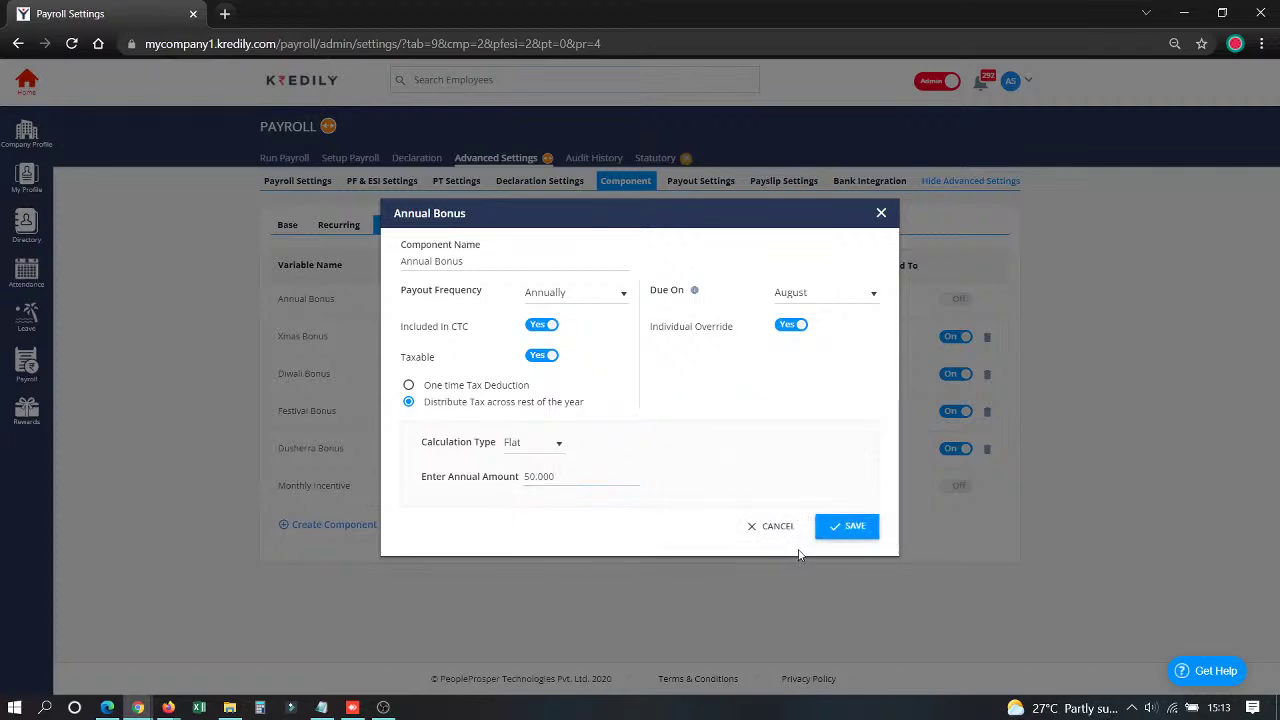
left_click(833, 540)
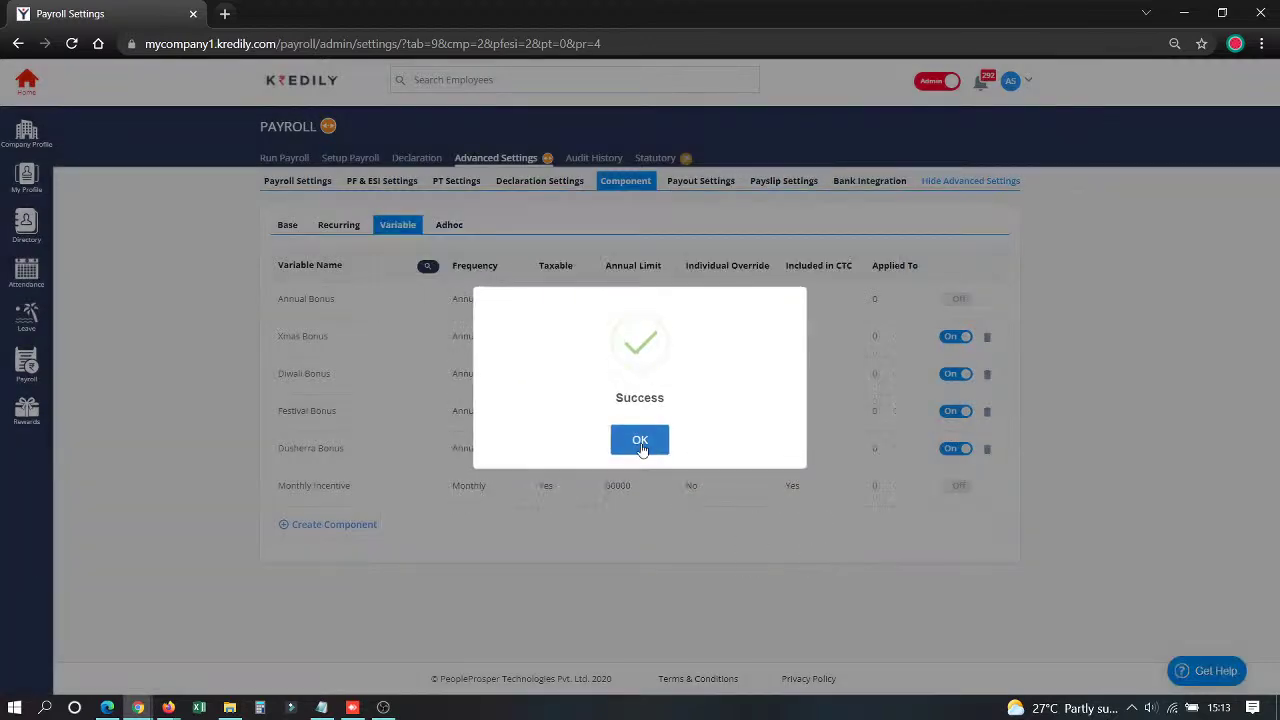
Create an adhoc earning component named Oct Earning, mark it as taxable and ESI applicable, and save it
left_click(640, 443)
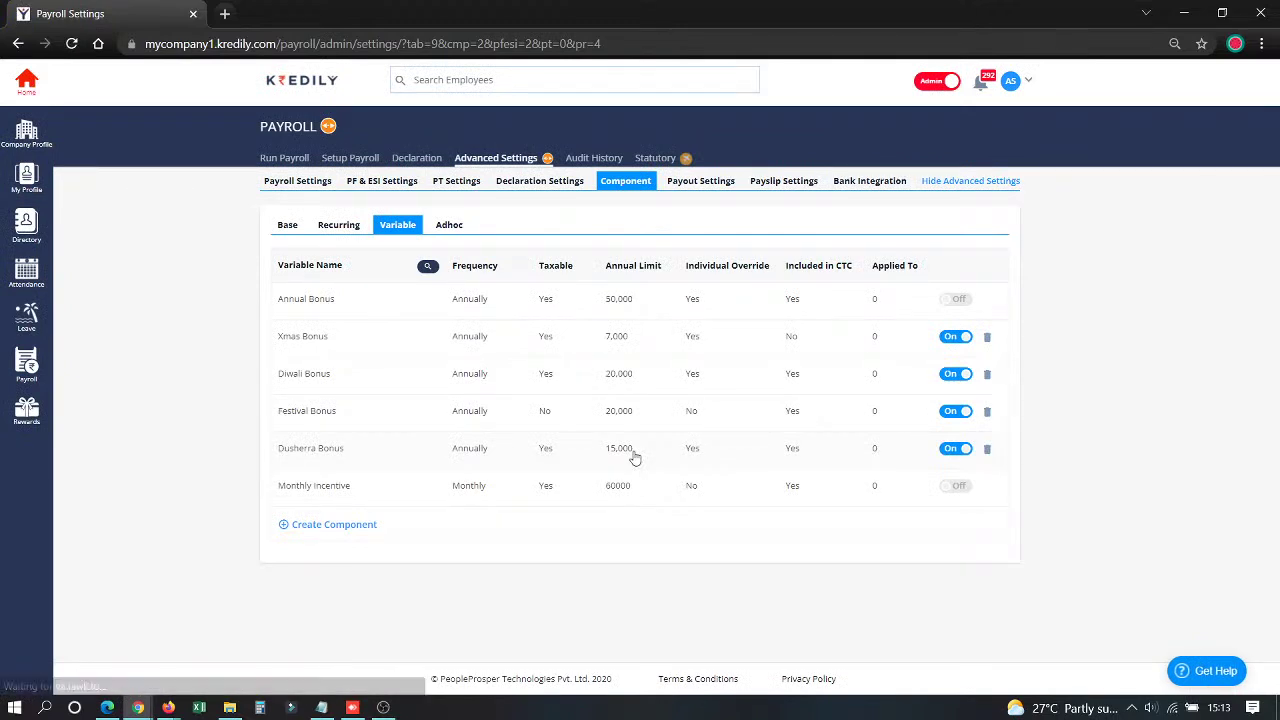
left_click(449, 225)
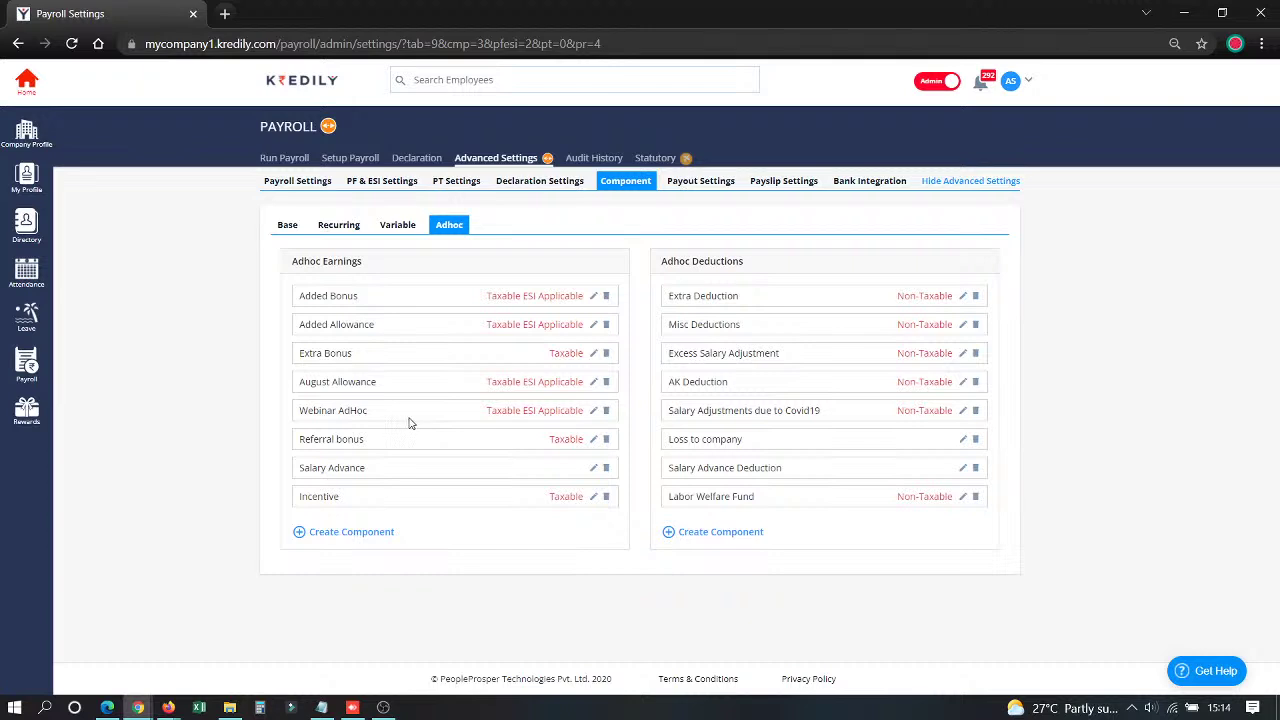
left_click(338, 533)
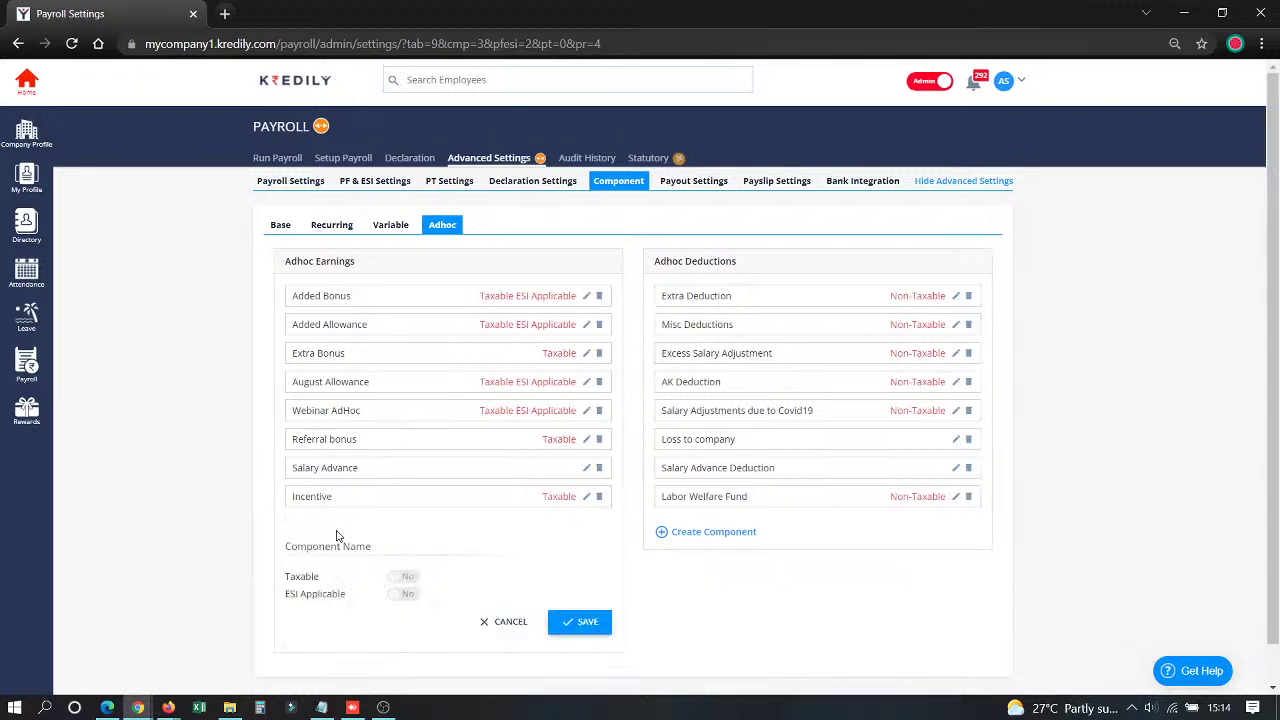
type("Oct Earning")
left_click(404, 577)
left_click(409, 596)
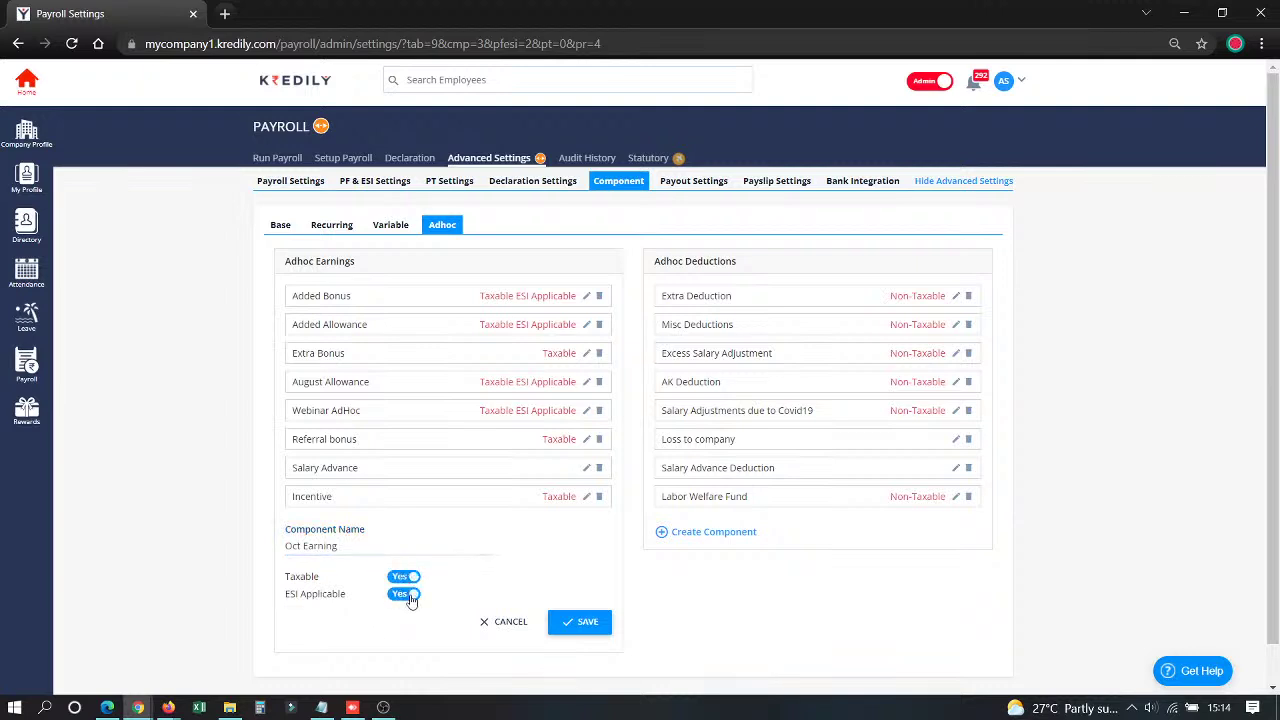
left_click(575, 622)
left_click(633, 445)
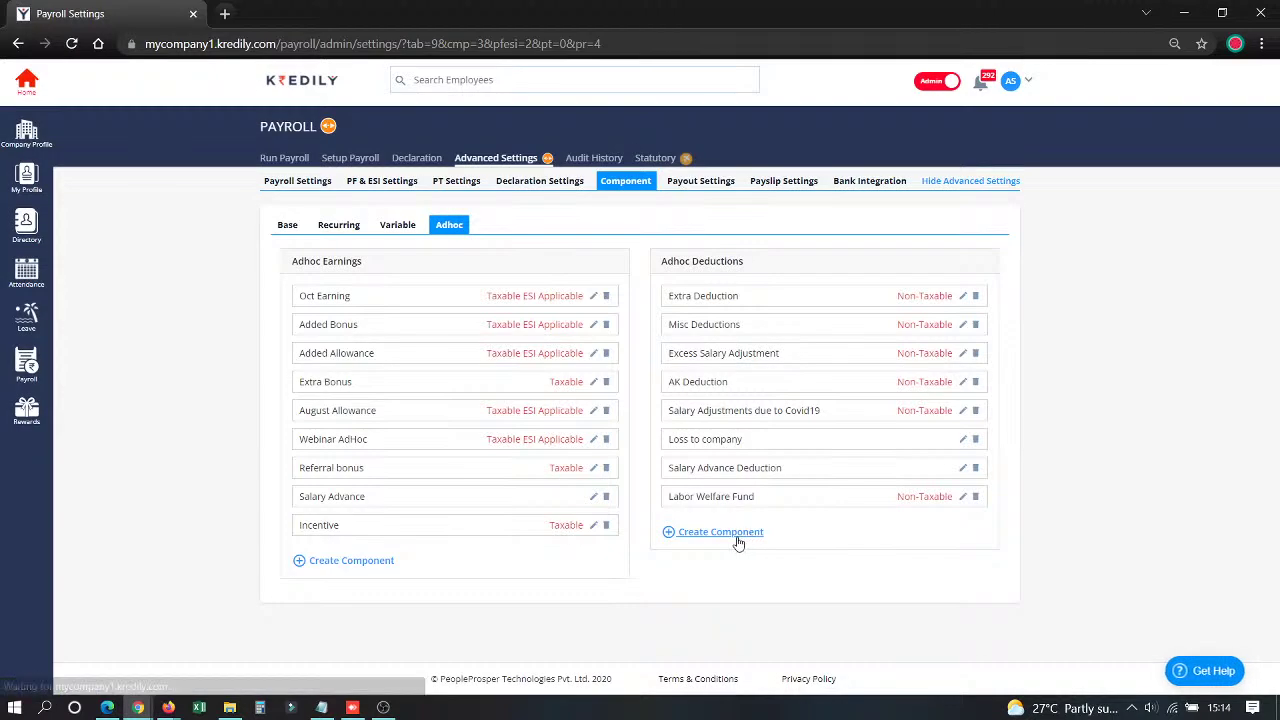
Create an adhoc deduction component named Oct Deduction, remove it from taxable income, and save it
left_click(738, 536)
left_click(726, 543)
type("Oct Deduc")
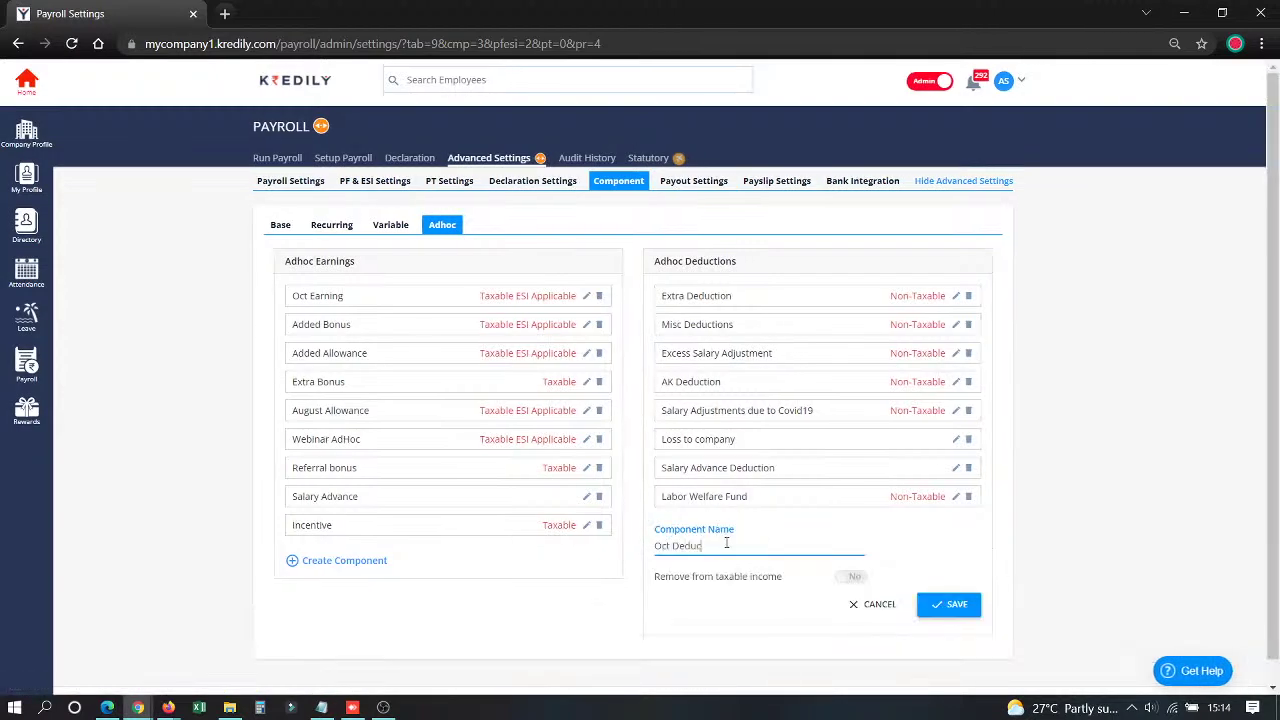
type("tion")
left_click(862, 586)
left_click(950, 607)
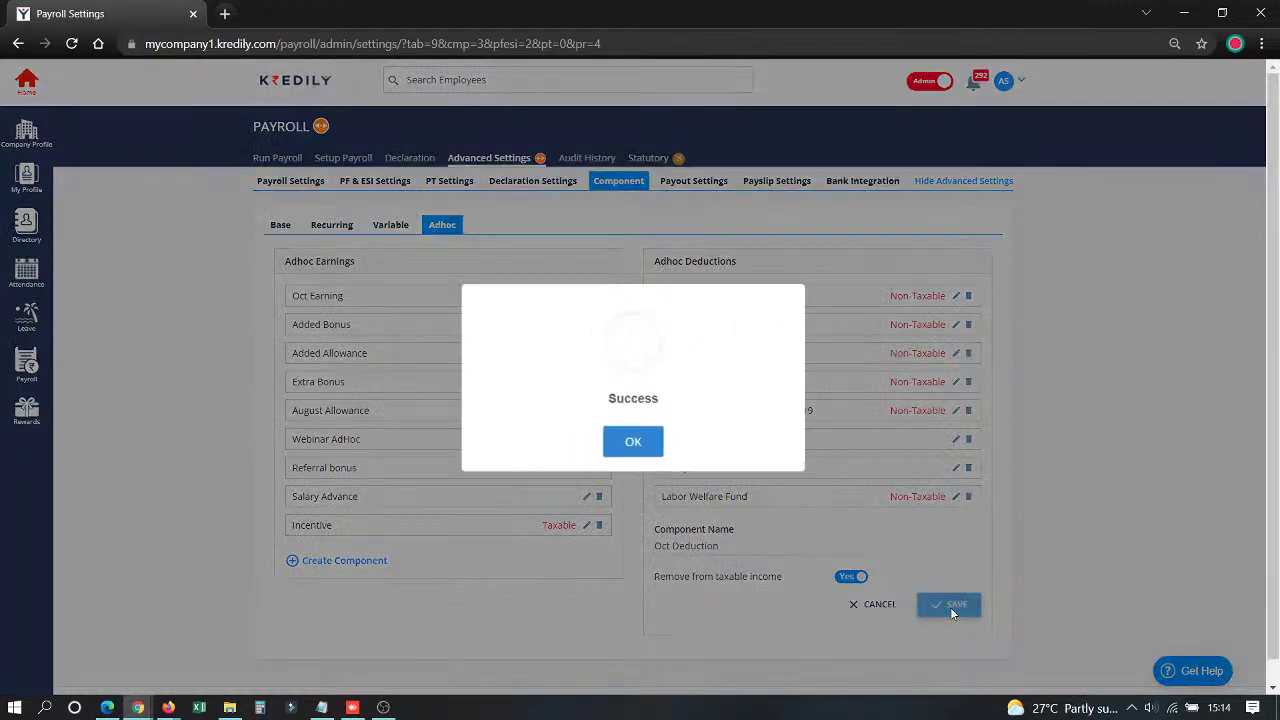
left_click(648, 452)
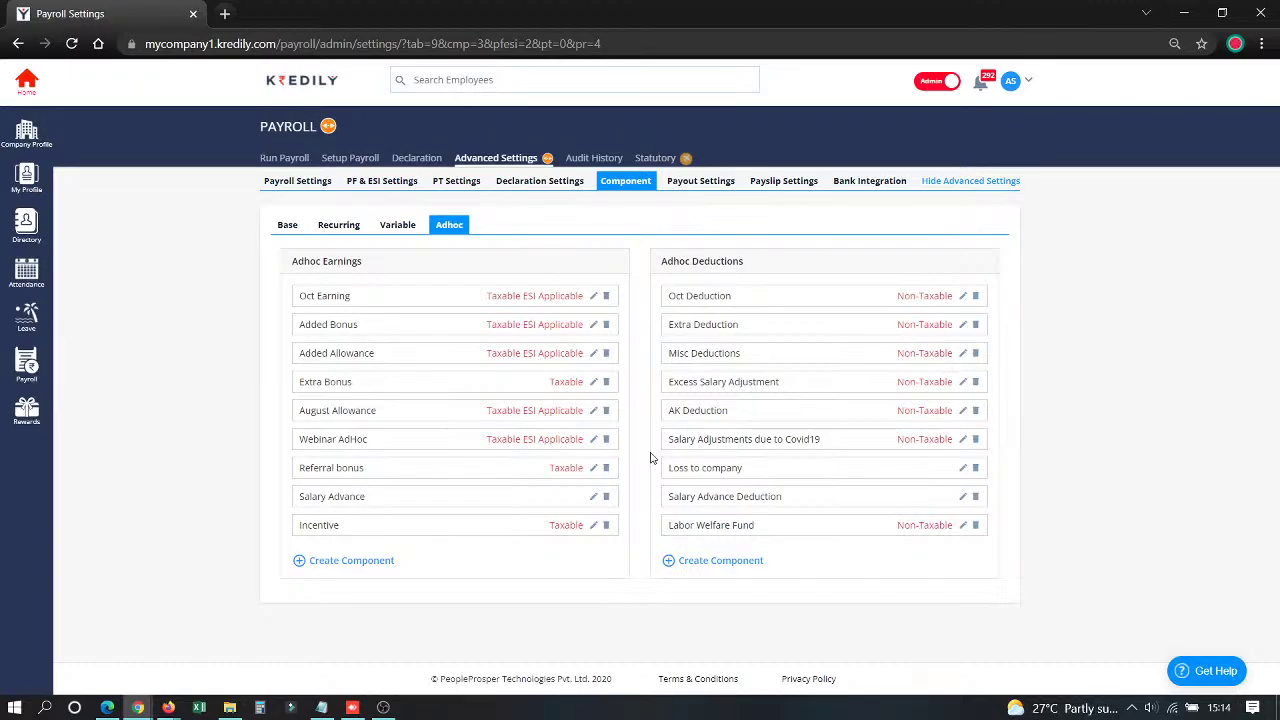
Examine the payout settings, including employee MC01's bank transfer details and the file import options, without changing anything
key("alt+Tab")
key("alt+Tab")
left_click(690, 185)
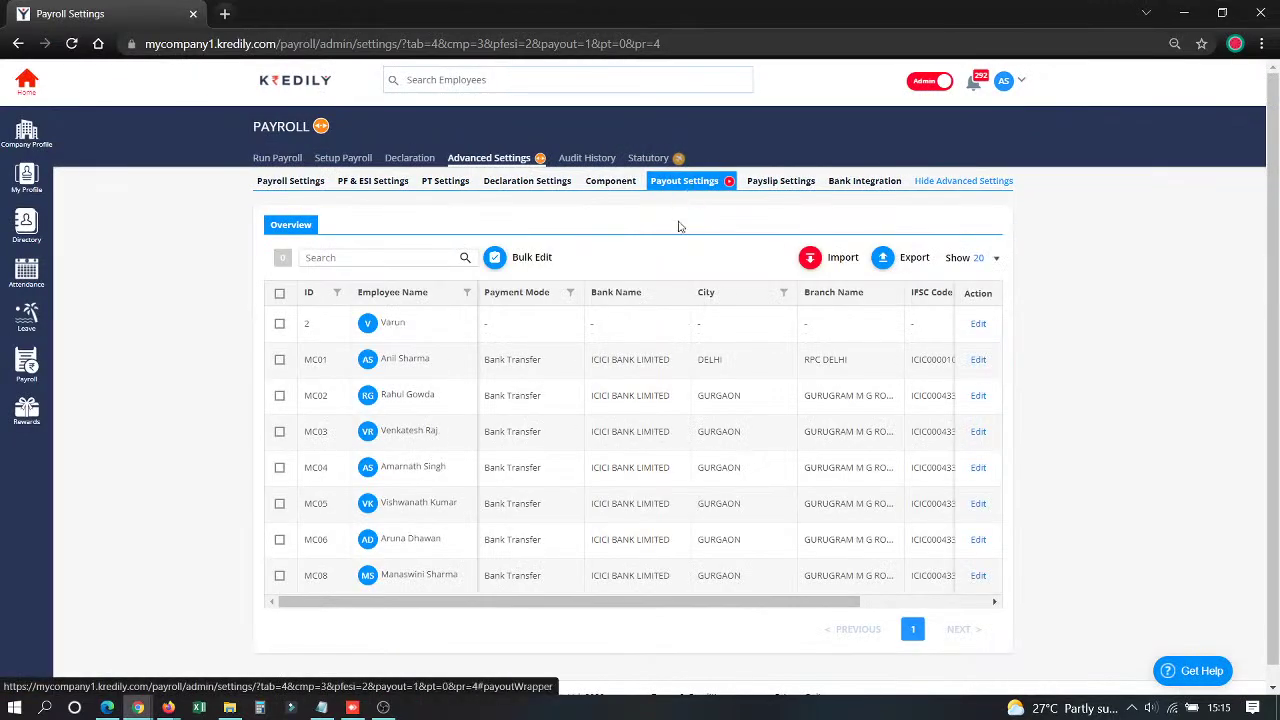
left_click(979, 365)
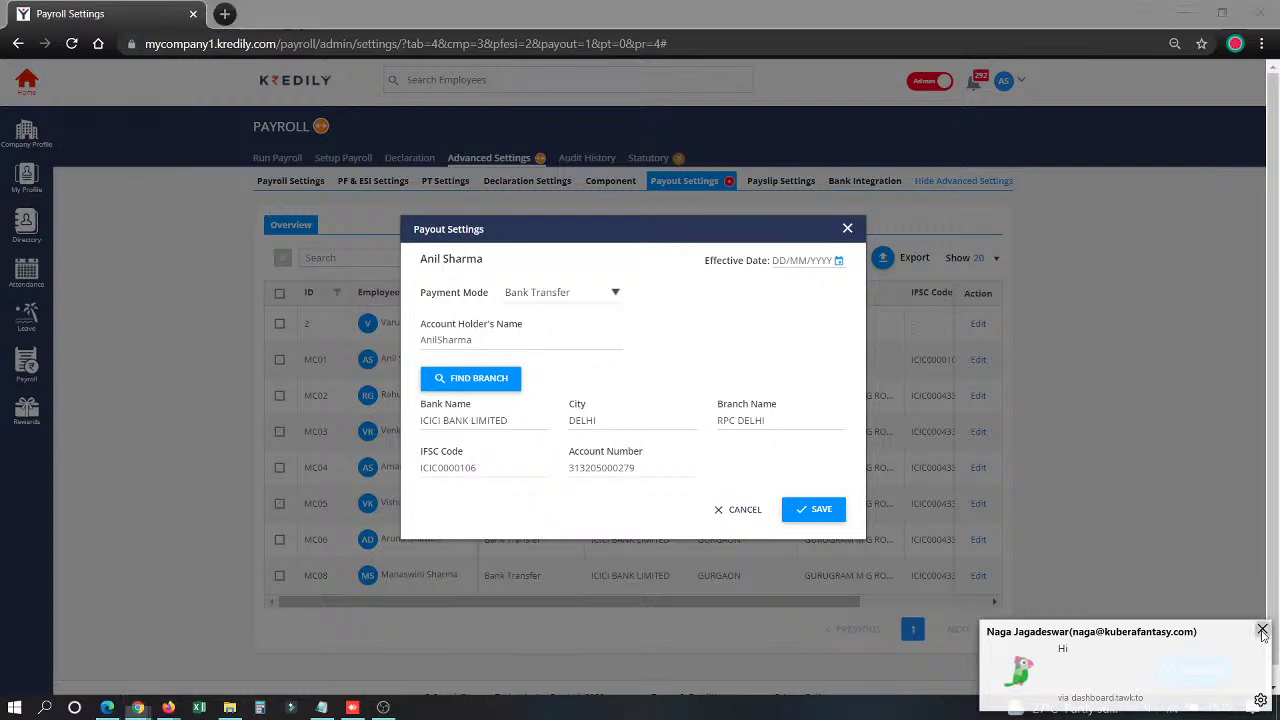
left_click(1262, 629)
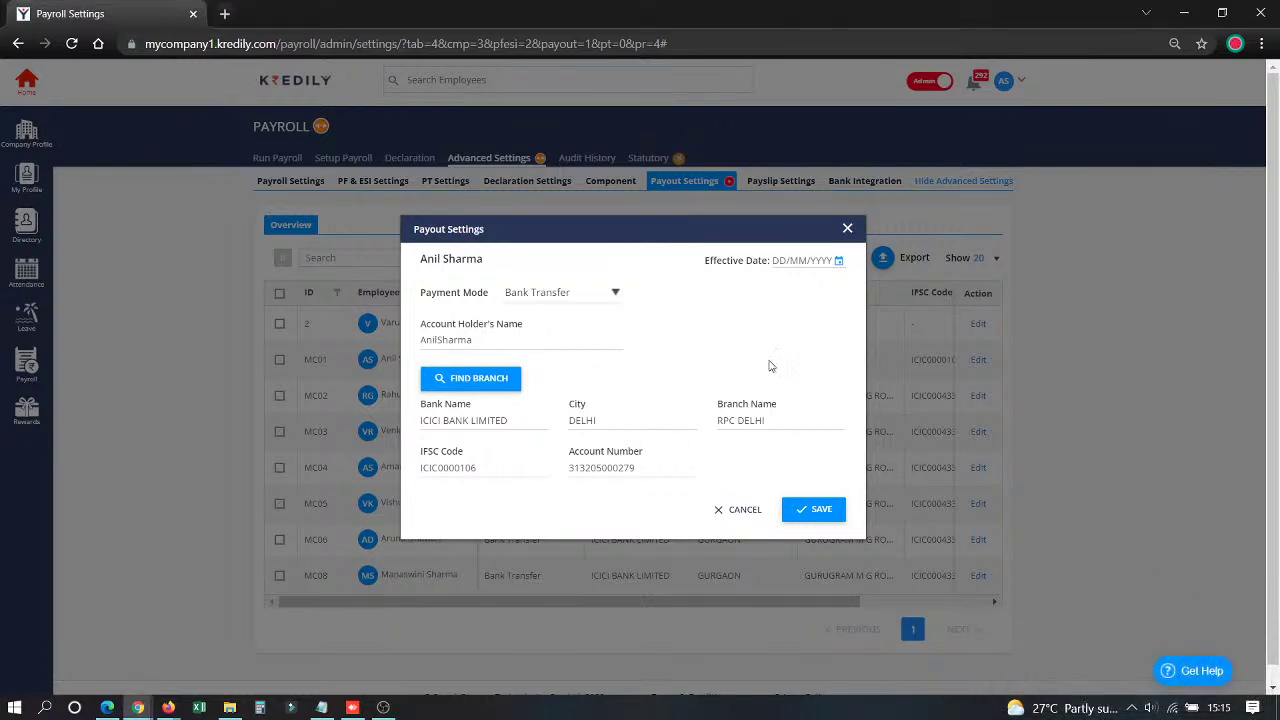
left_click(742, 509)
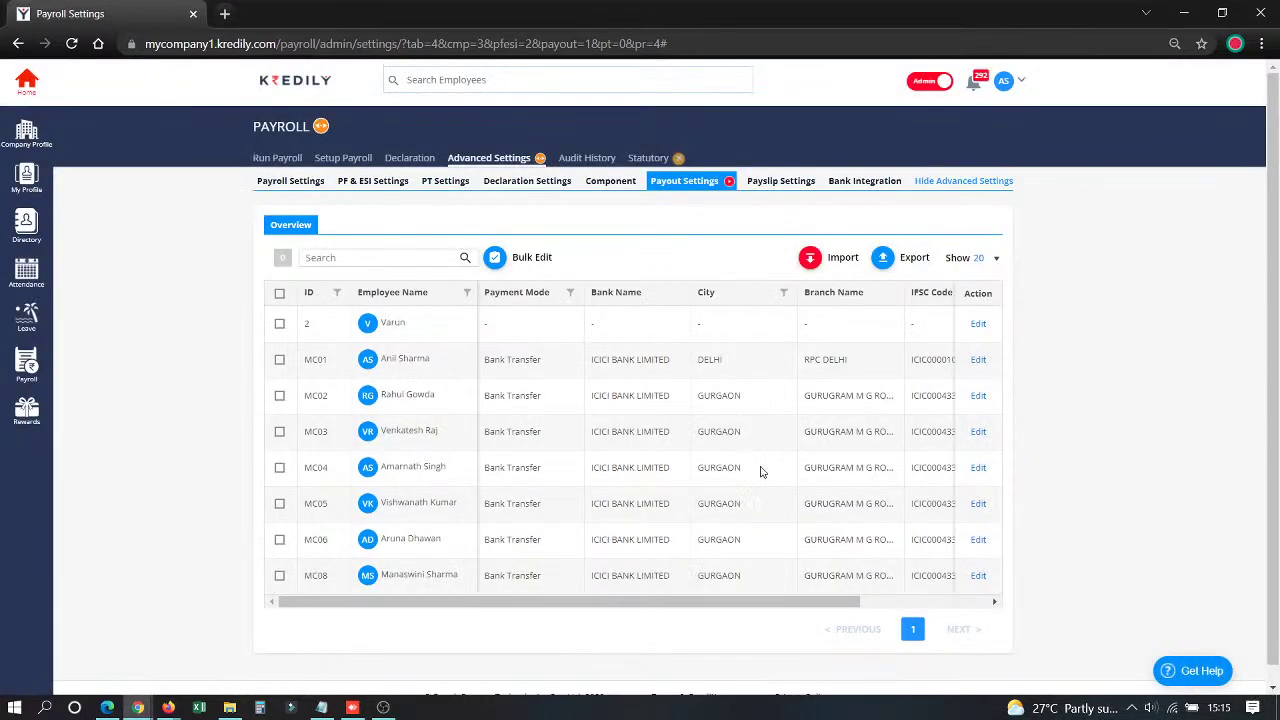
left_click(815, 259)
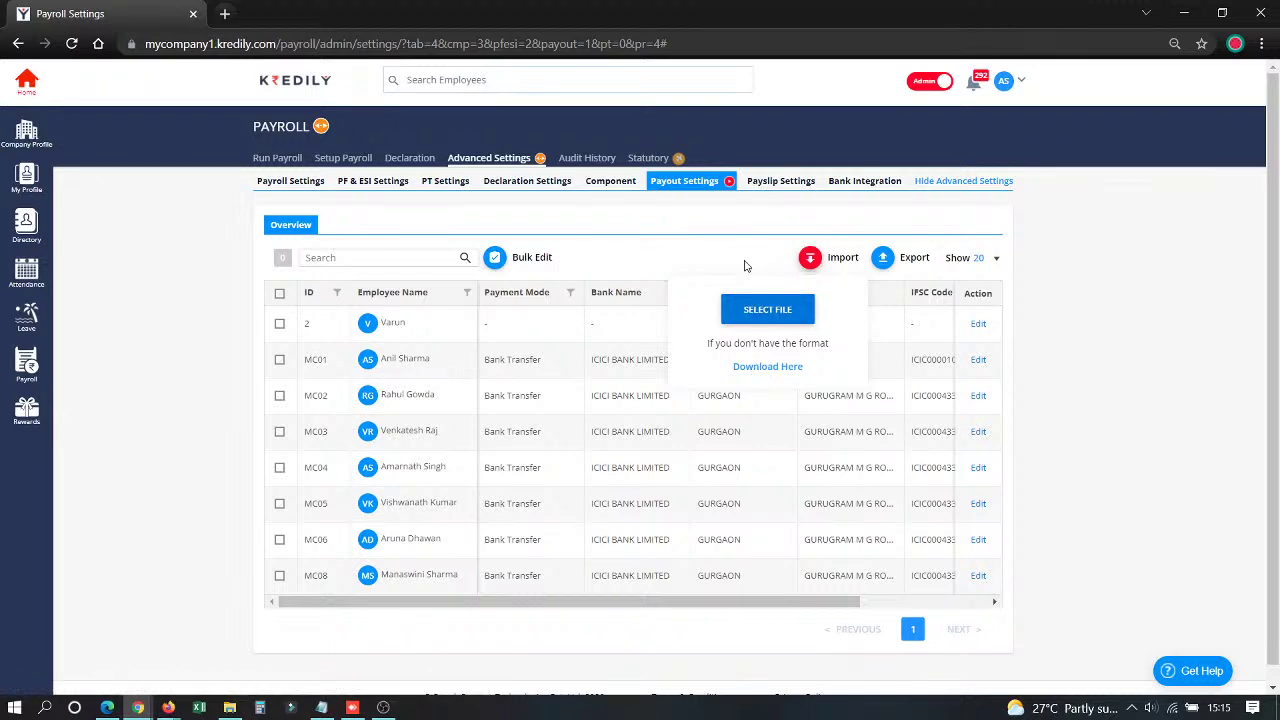
Look over the available payslip formats and the KredPay bank integration setup
left_click(781, 181)
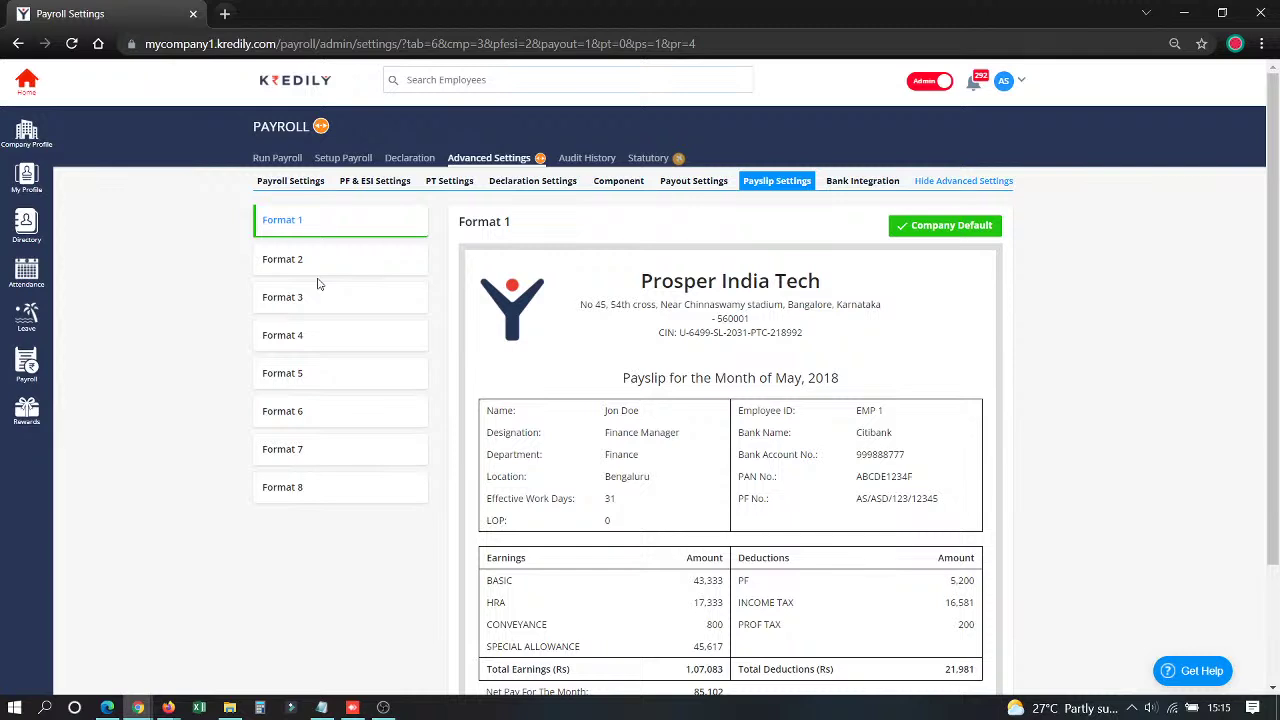
left_click(852, 184)
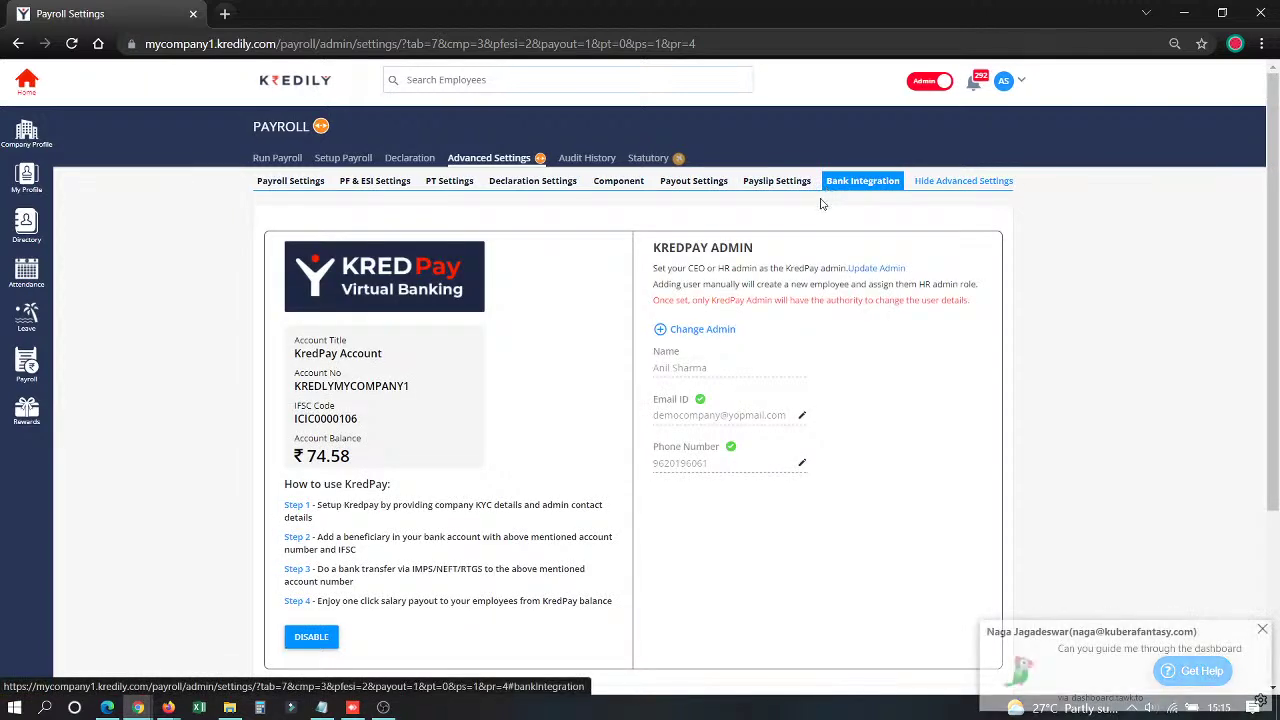
left_click(1262, 629)
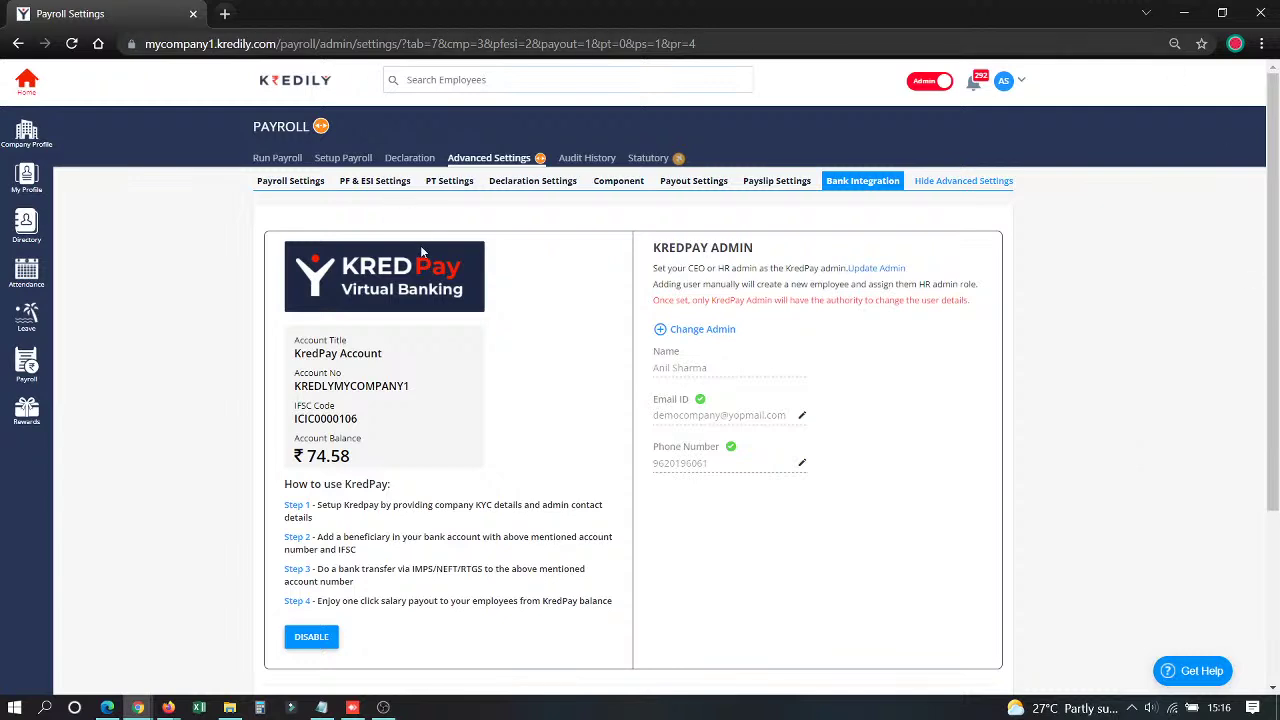
Create a new salary structure of the Regular Structure type in the payroll setup
left_click(339, 167)
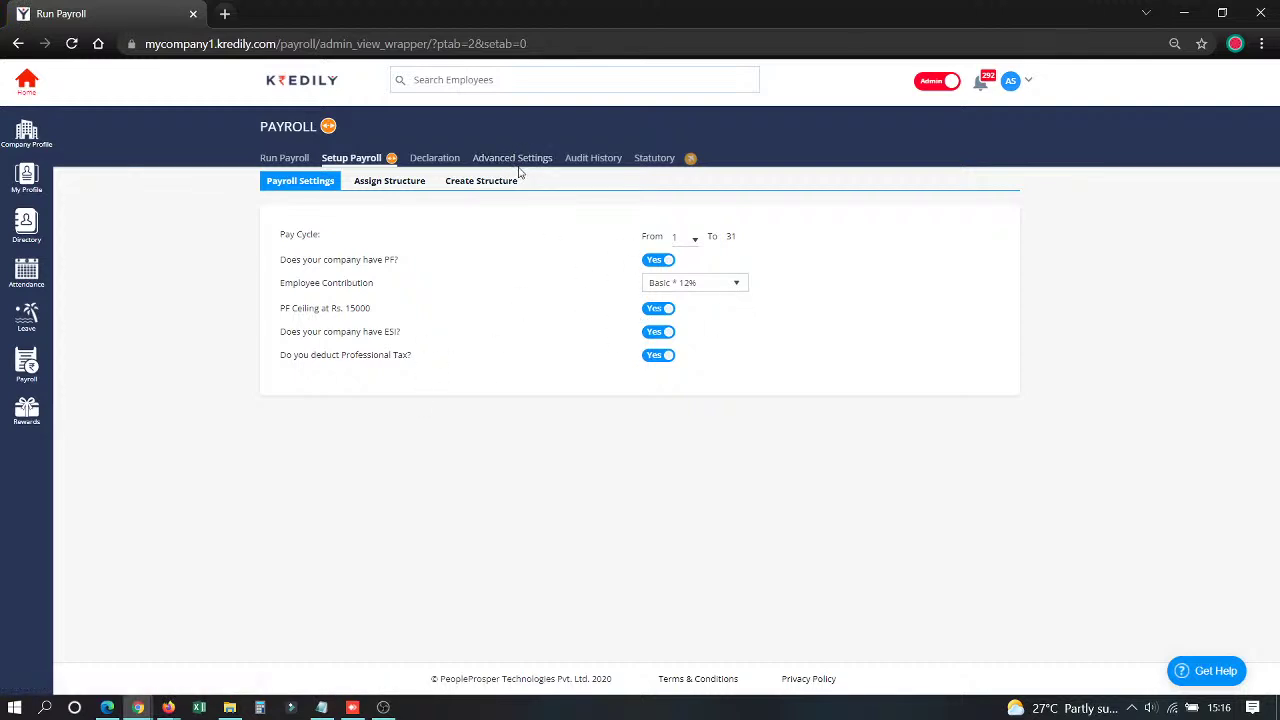
left_click(465, 185)
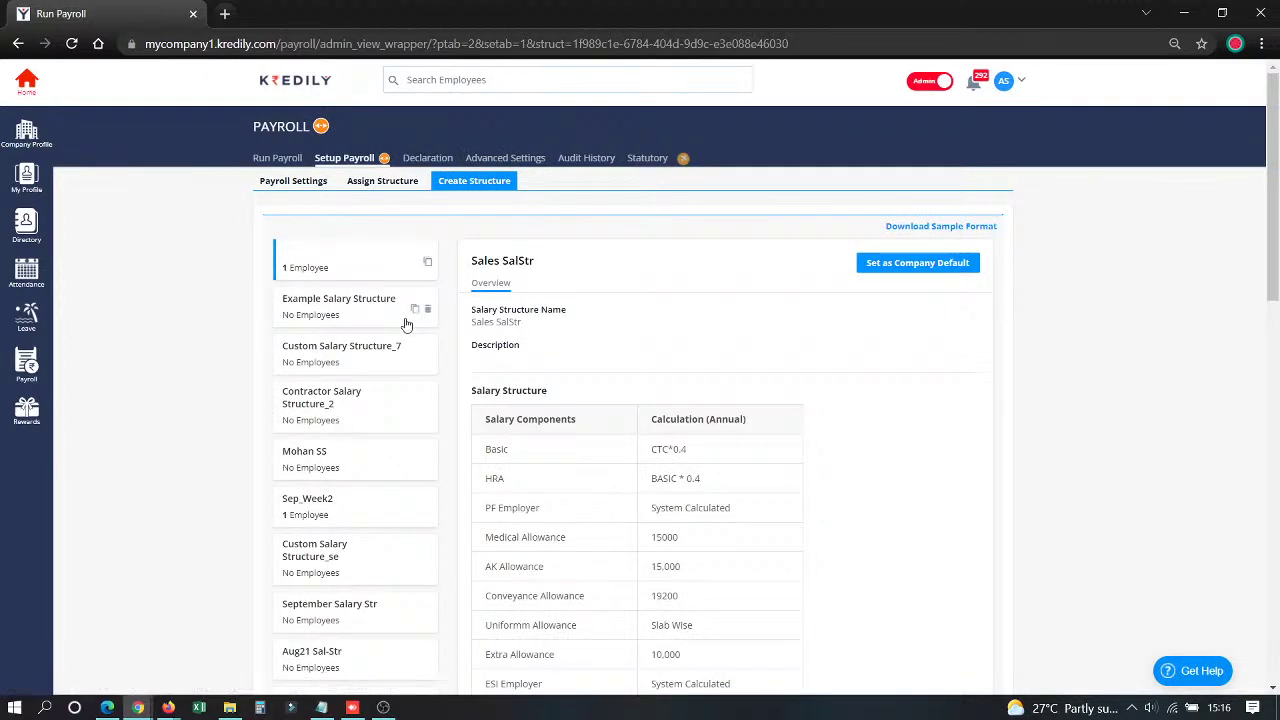
scroll(403, 330, "down", 3)
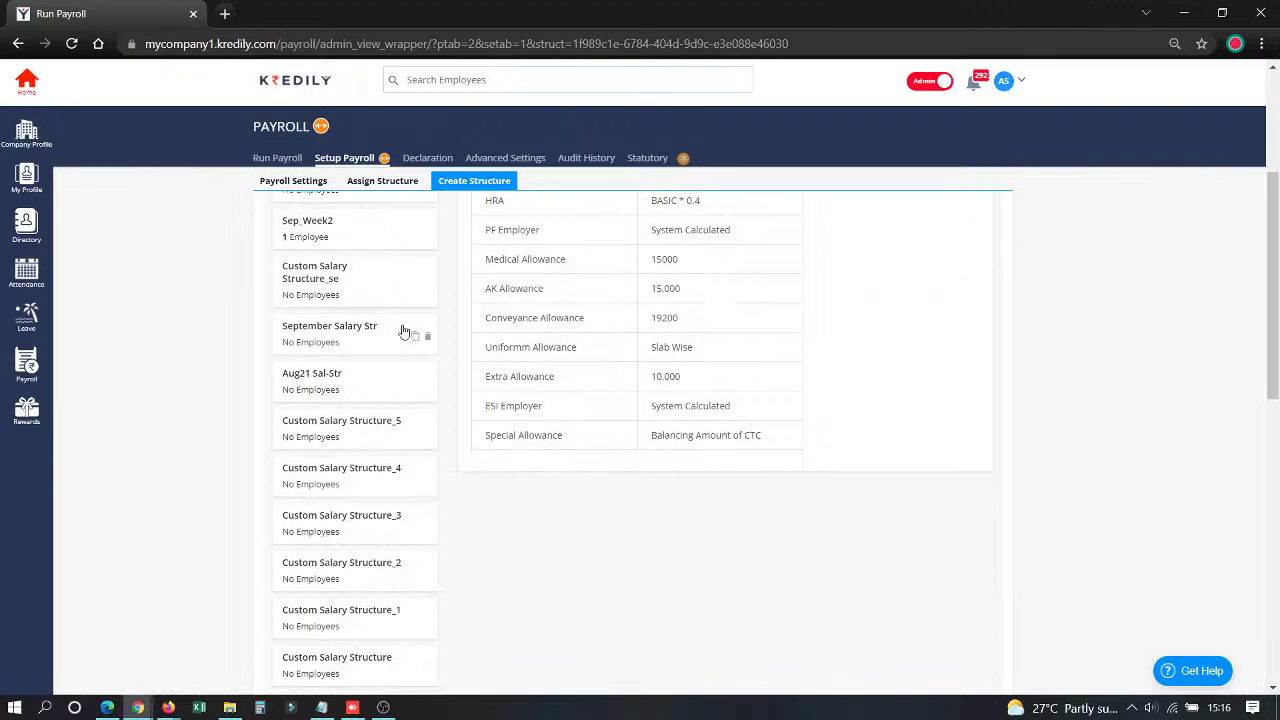
scroll(403, 330, "down", 10)
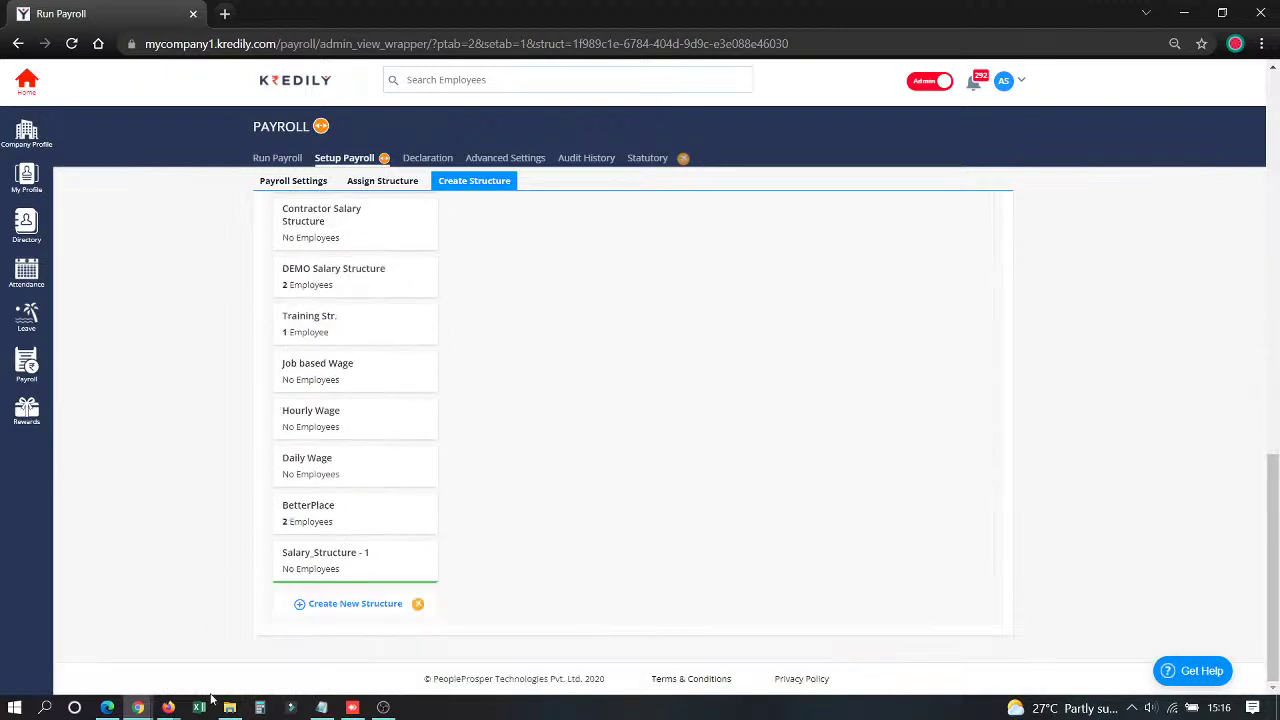
left_click(342, 612)
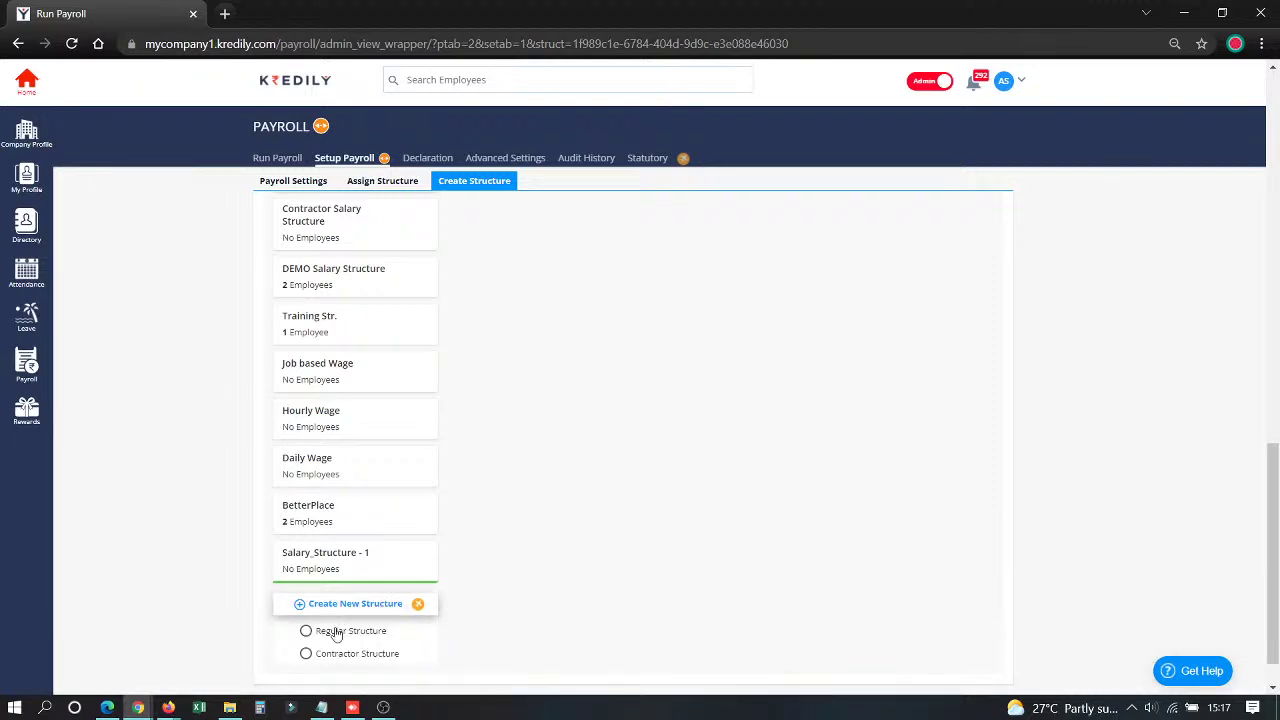
left_click(336, 632)
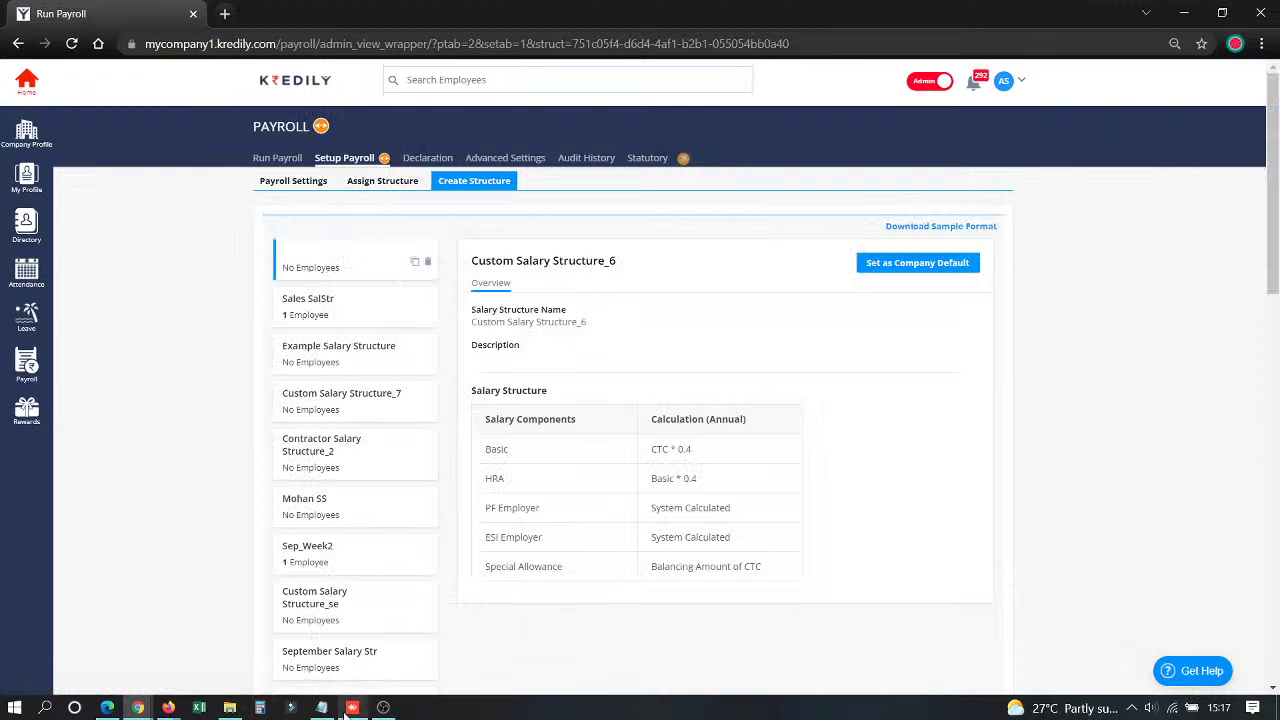
Open the new salary structure for editing and rename it Diwali SS
mouse_move(352, 710)
left_click(975, 310)
left_click_drag(645, 334, 316, 330)
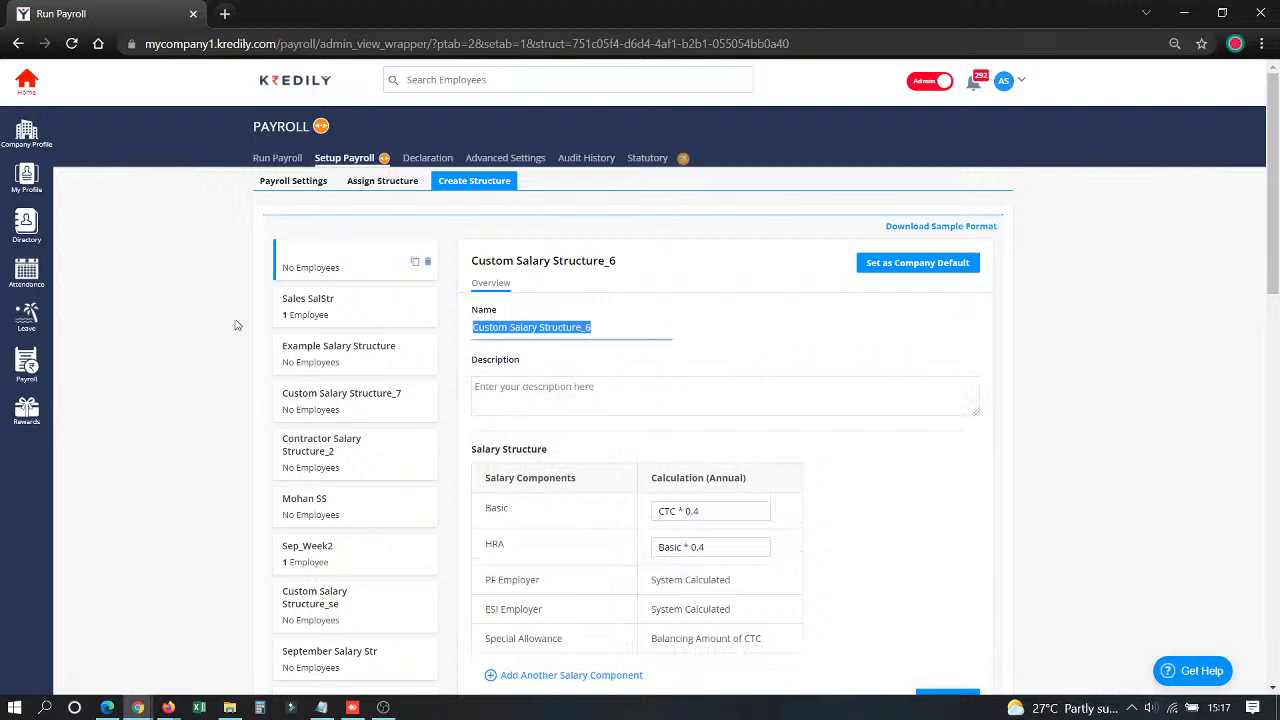
type("Dmeo")
key("BackSpace")
key("BackSpace")
key("BackSpace")
key("BackSpace")
type("Diw")
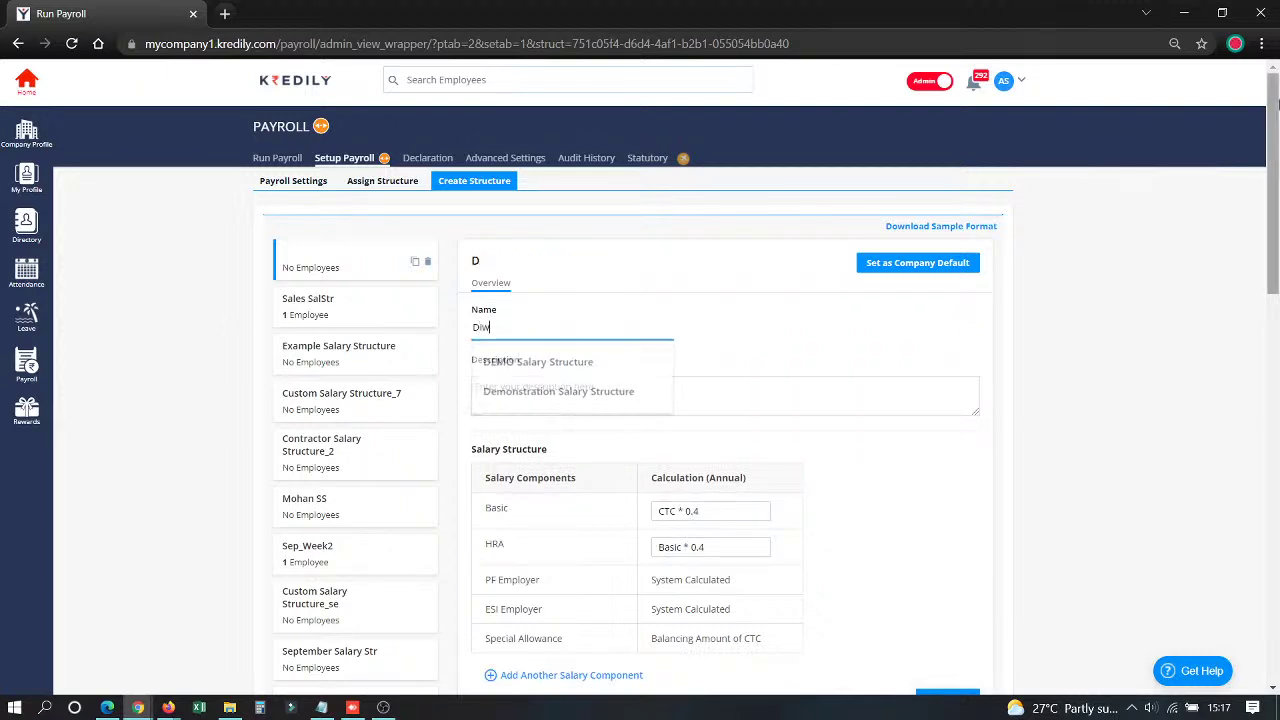
type("ali SS")
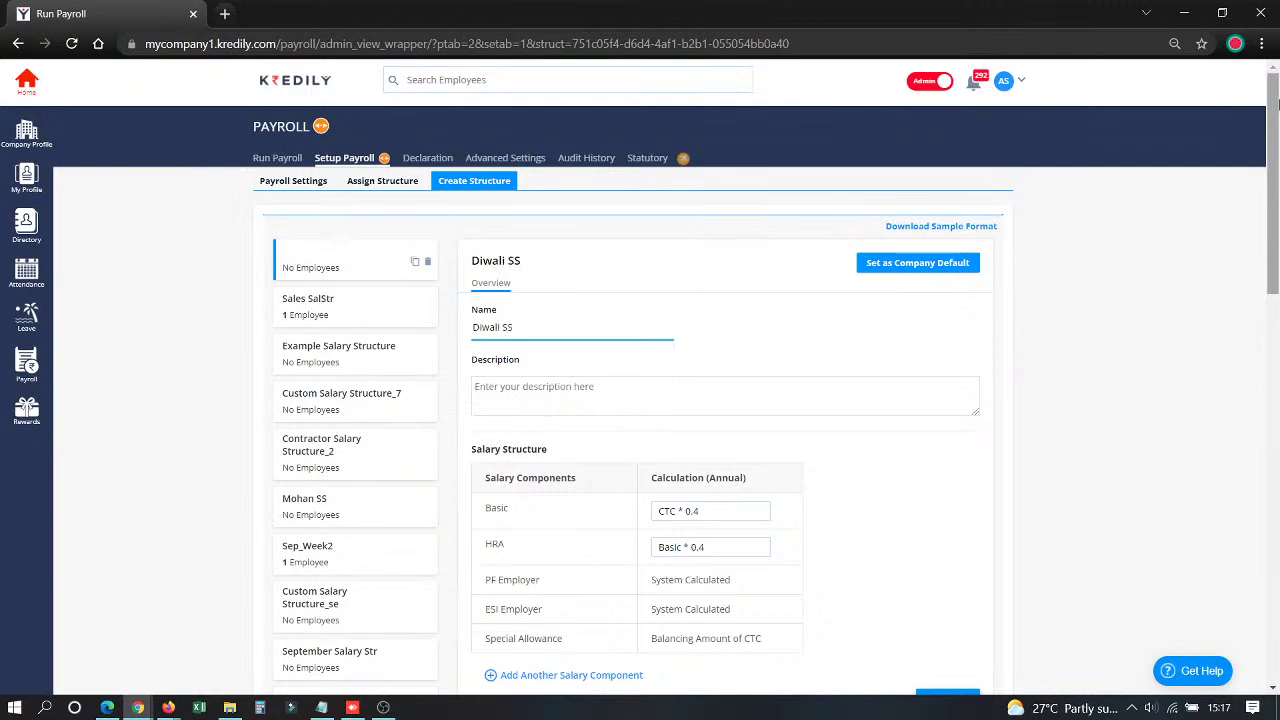
Change the HRA calculation of Diwali SS to Basic * 0.5
left_click(718, 505)
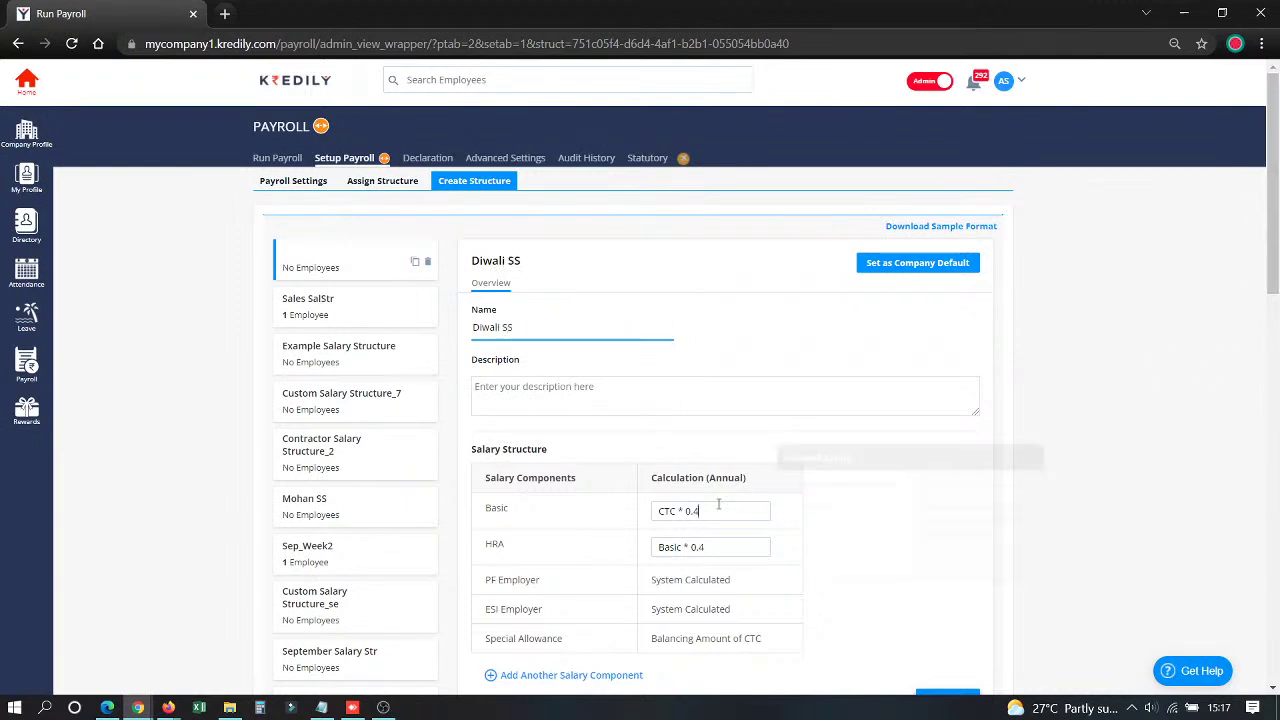
left_click(716, 548)
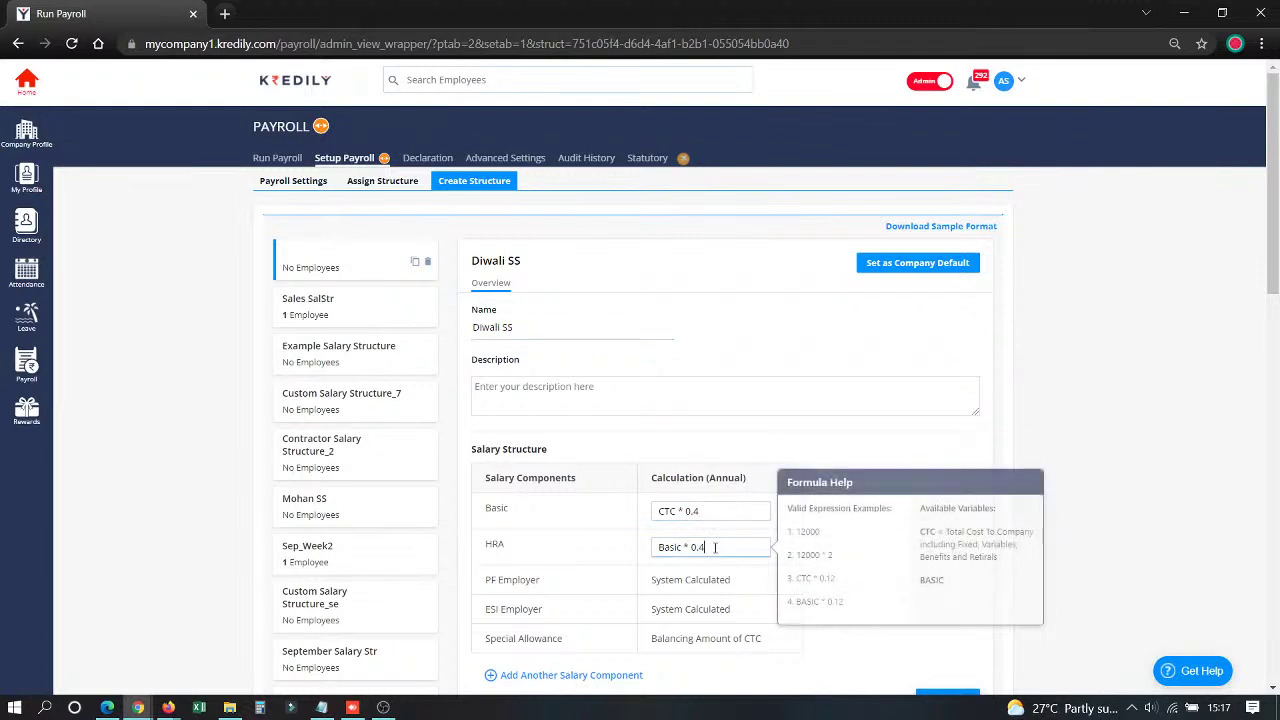
key("BackSpace")
type("5")
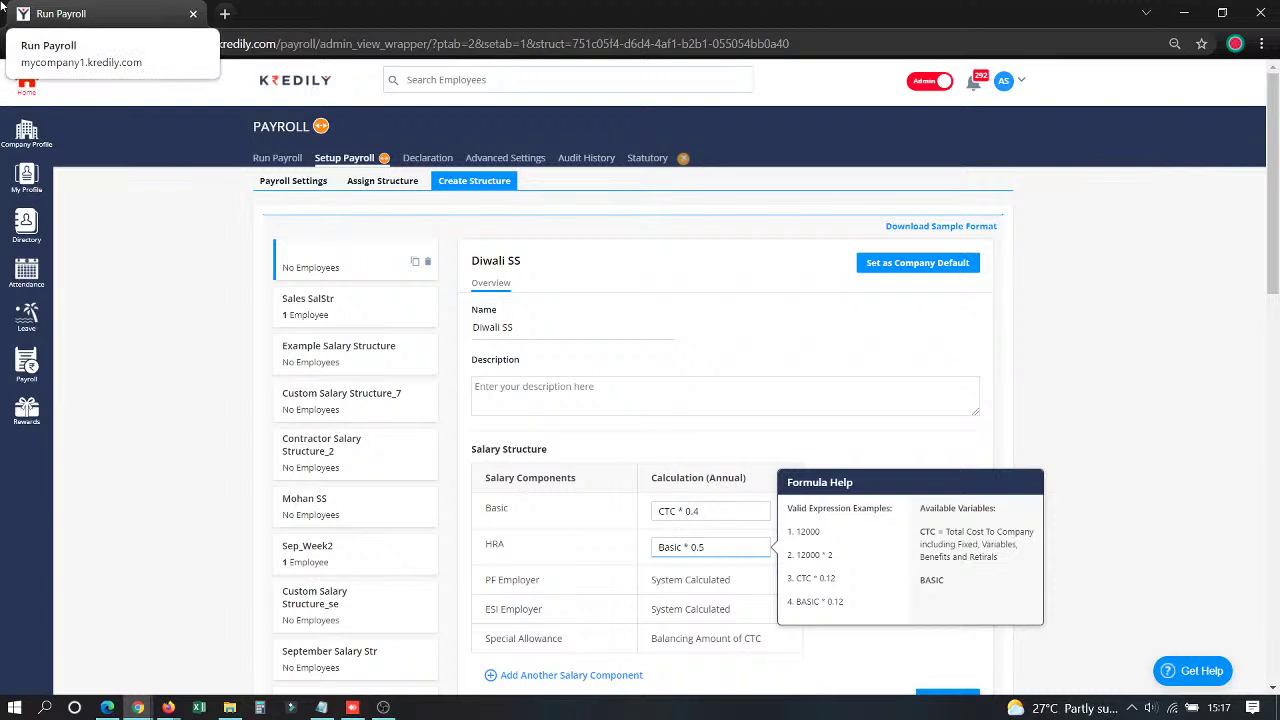
Try a flat annual HRA amount of 2,00,000 in place of the formula
key("BackSpace")
key("BackSpace")
key("BackSpace")
key("BackSpace")
key("BackSpace")
key("BackSpace")
key("BackSpace")
key("BackSpace")
key("BackSpace")
key("BackSpace")
key("BackSpace")
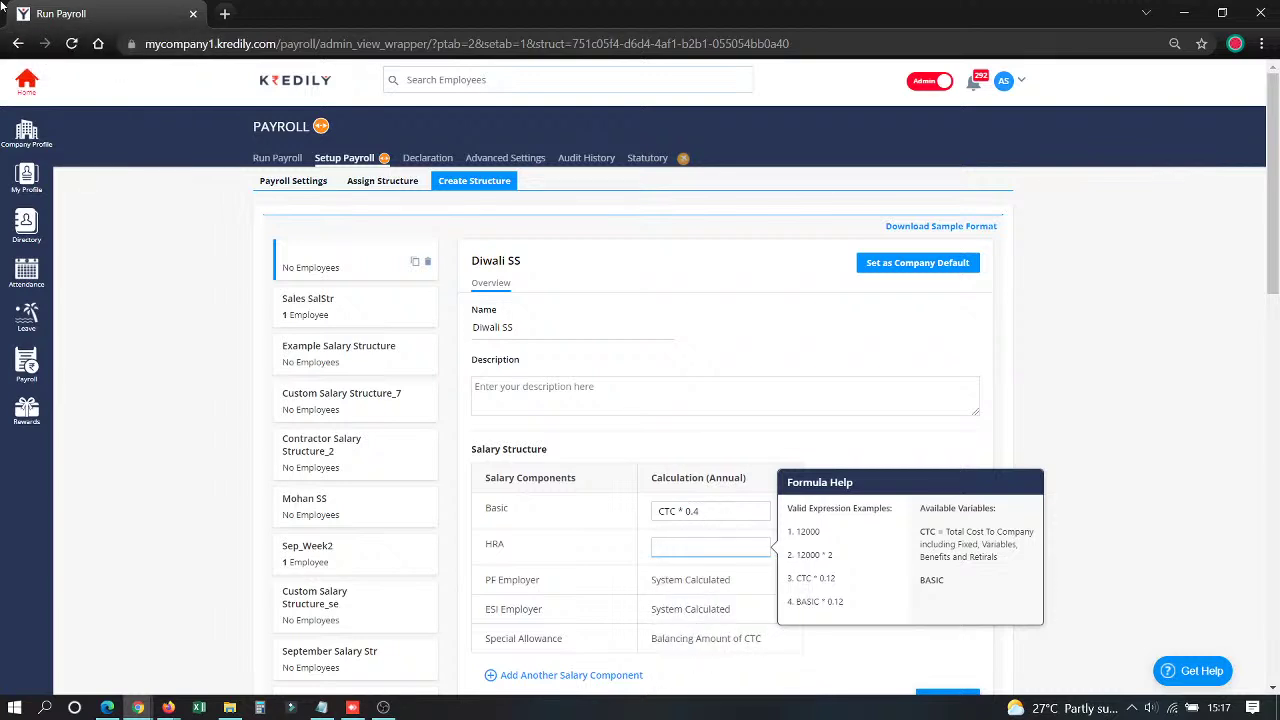
type("2,00,000")
Replace the flat HRA amount with the formula BASIC*0.5
key("BackSpace")
key("BackSpace")
key("BackSpace")
key("BackSpace")
key("BackSpace")
type("BAS")
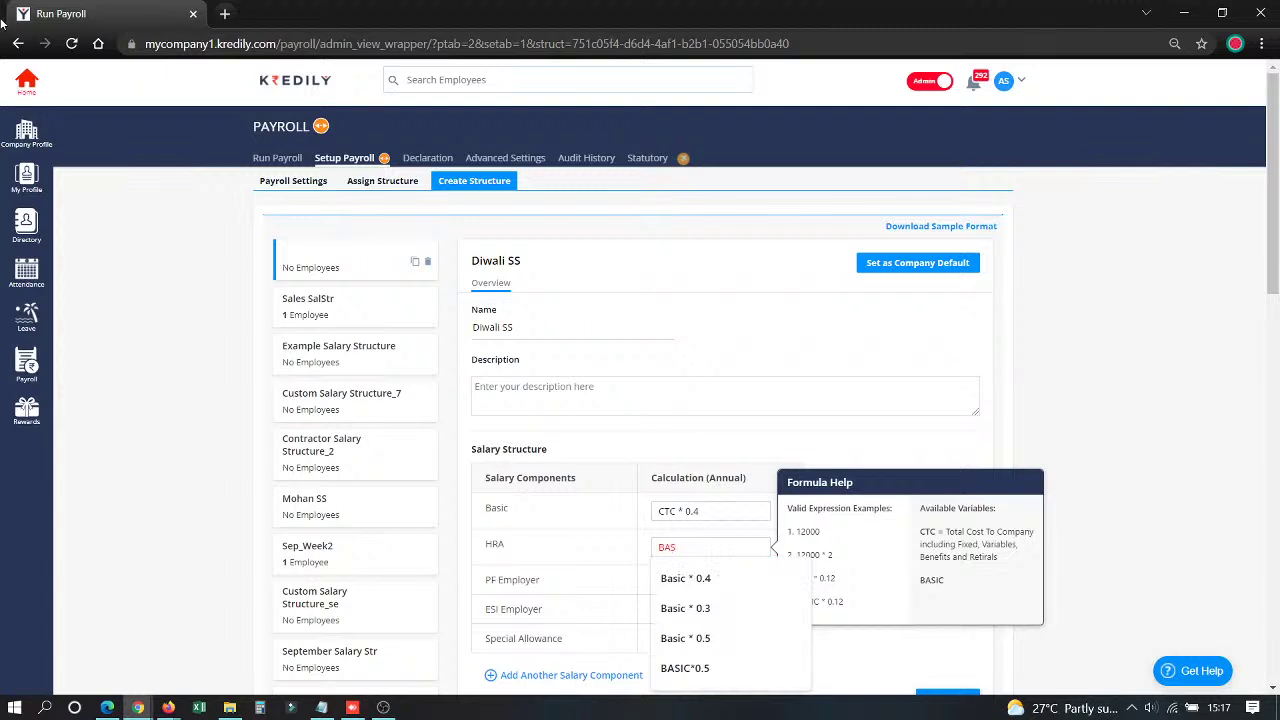
left_click(685, 668)
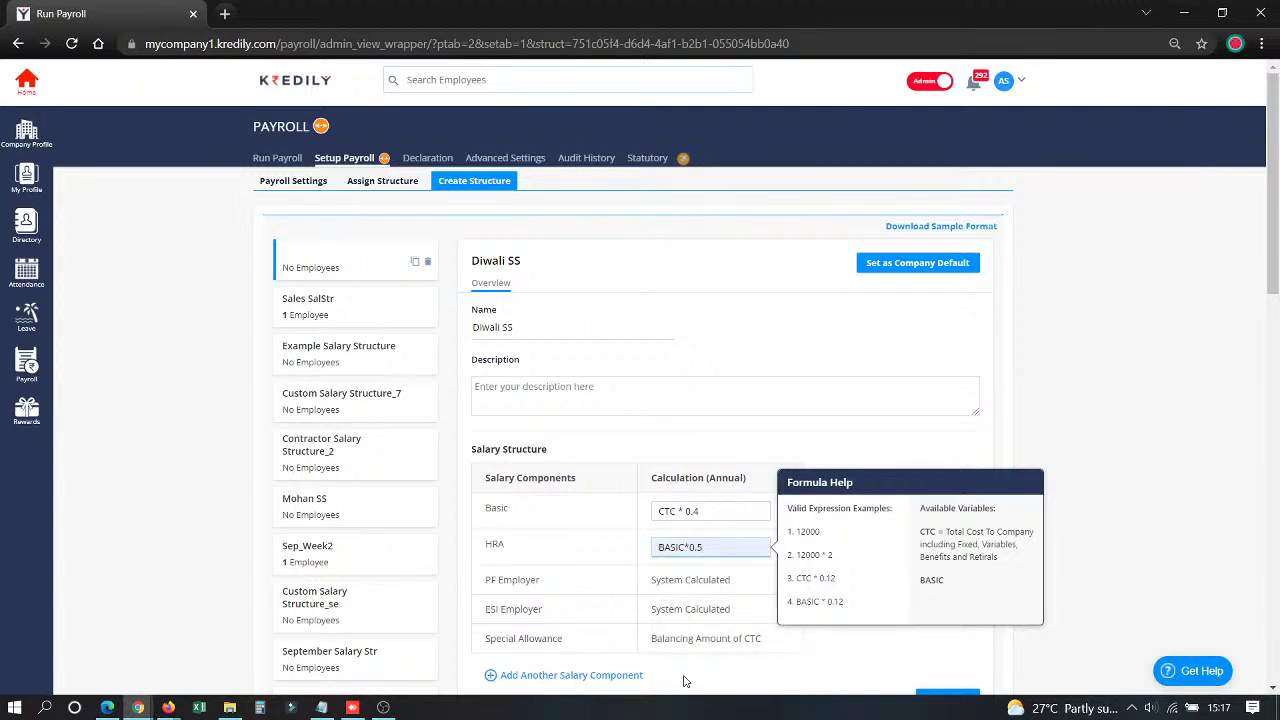
Add the Medical Bonus and Uniformm Allowance components to the Diwali SS salary structure
scroll(677, 630, "down", 3)
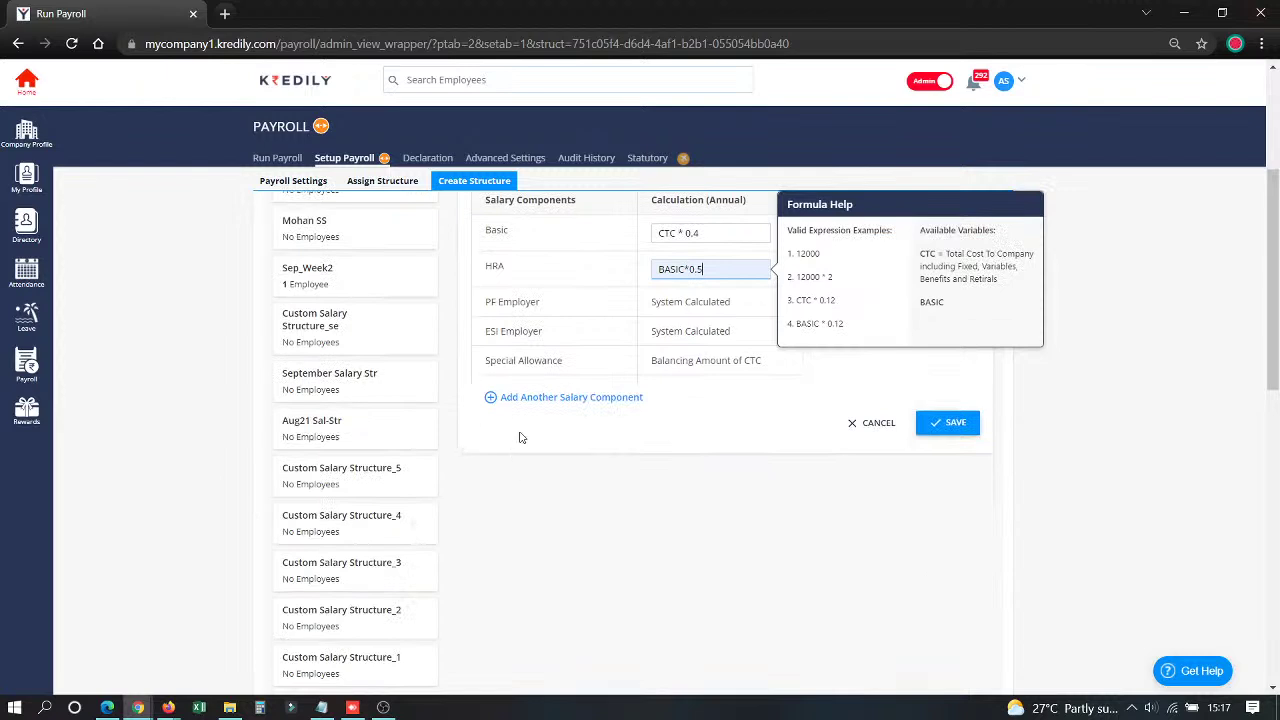
left_click(563, 398)
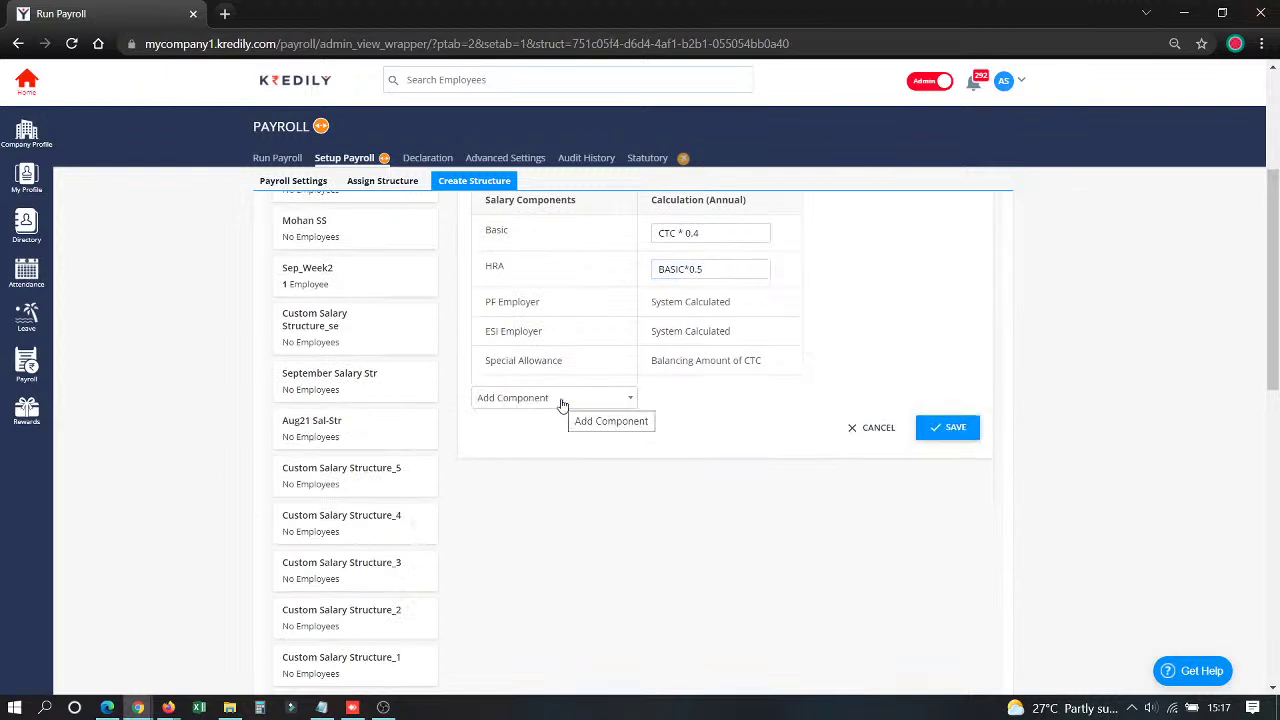
left_click(563, 400)
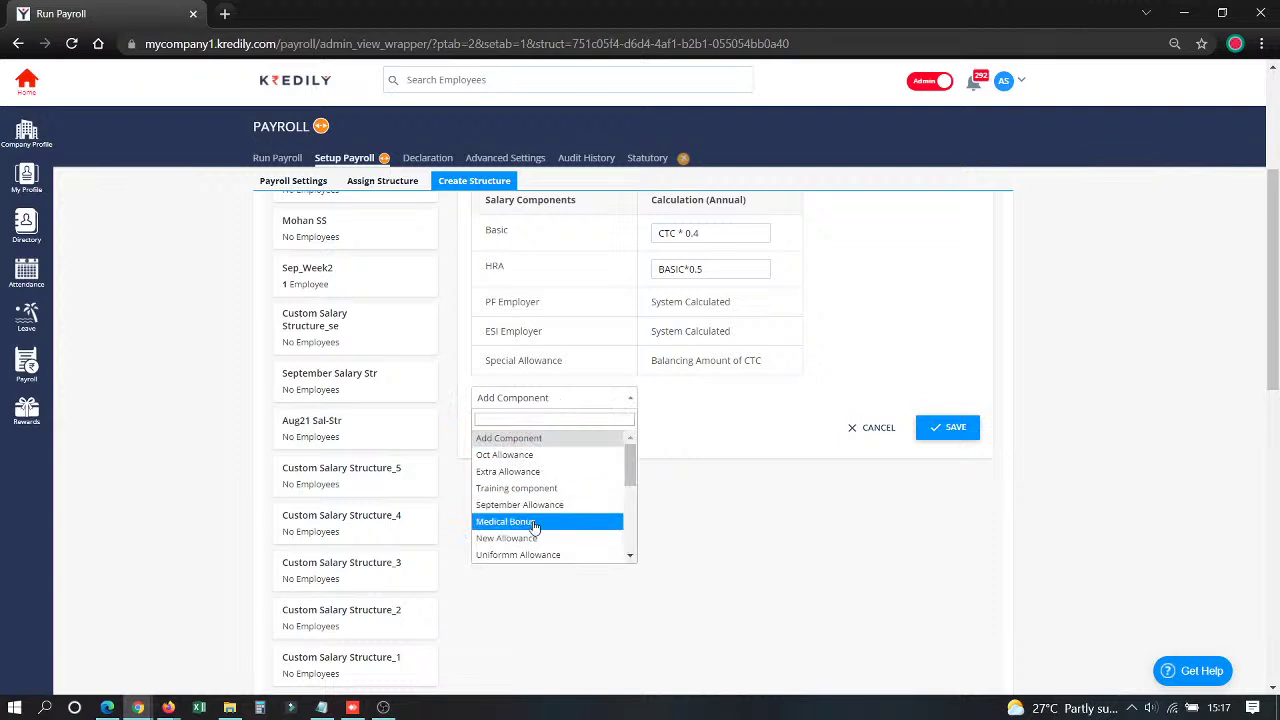
left_click(525, 522)
left_click(565, 440)
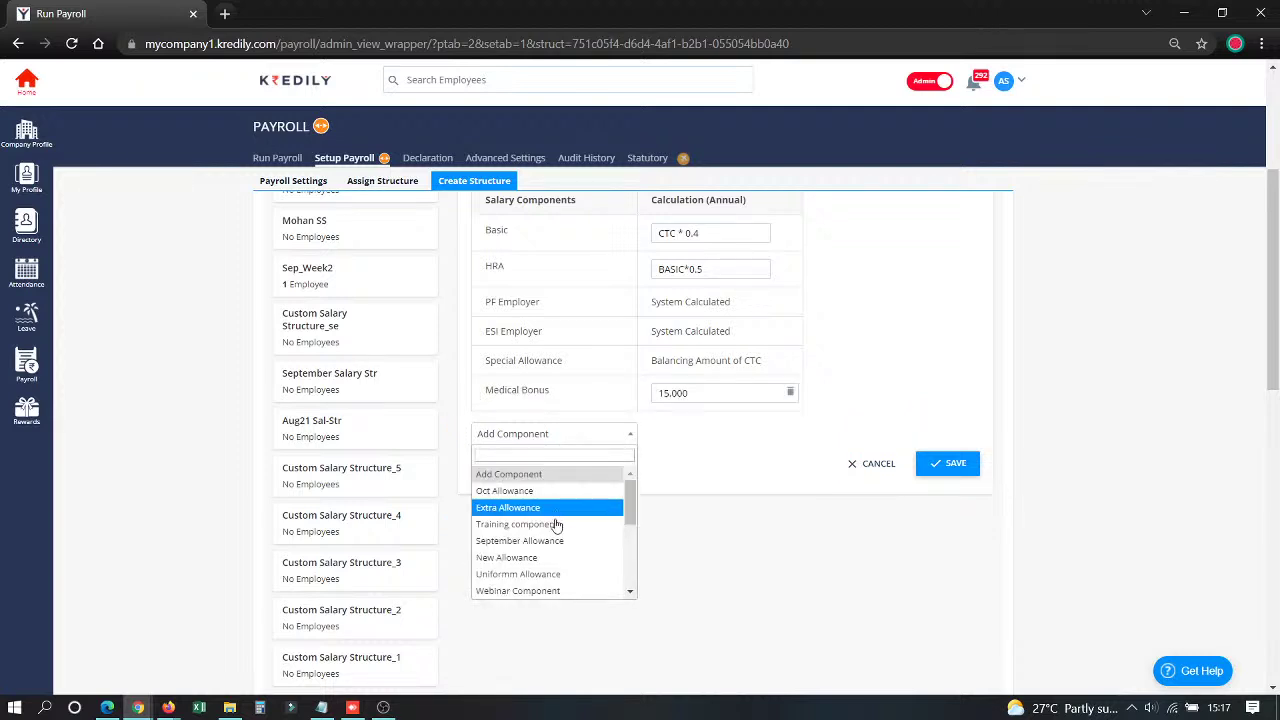
left_click(559, 575)
Add the Phone Reimbursment and Vehicle Allowance components to the Diwali SS salary structure
left_click(574, 472)
scroll(571, 523, "down", 5)
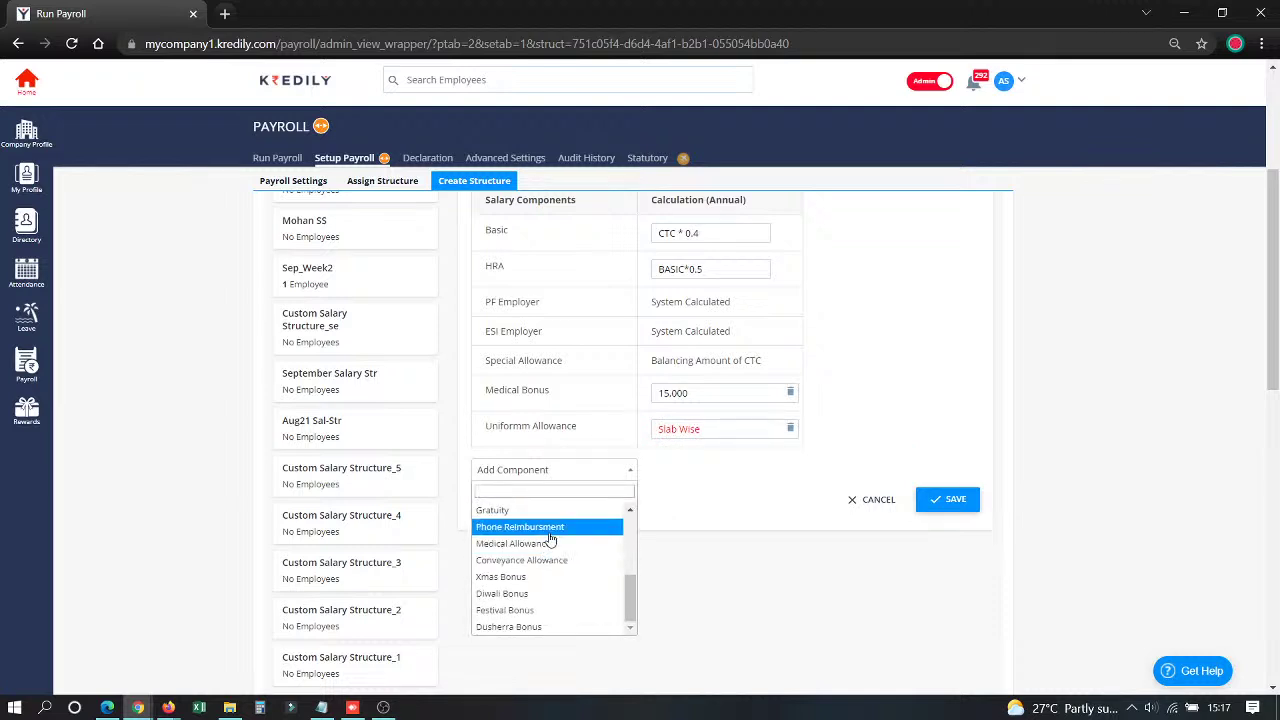
left_click(540, 527)
left_click(580, 508)
left_click_drag(629, 565, 627, 622)
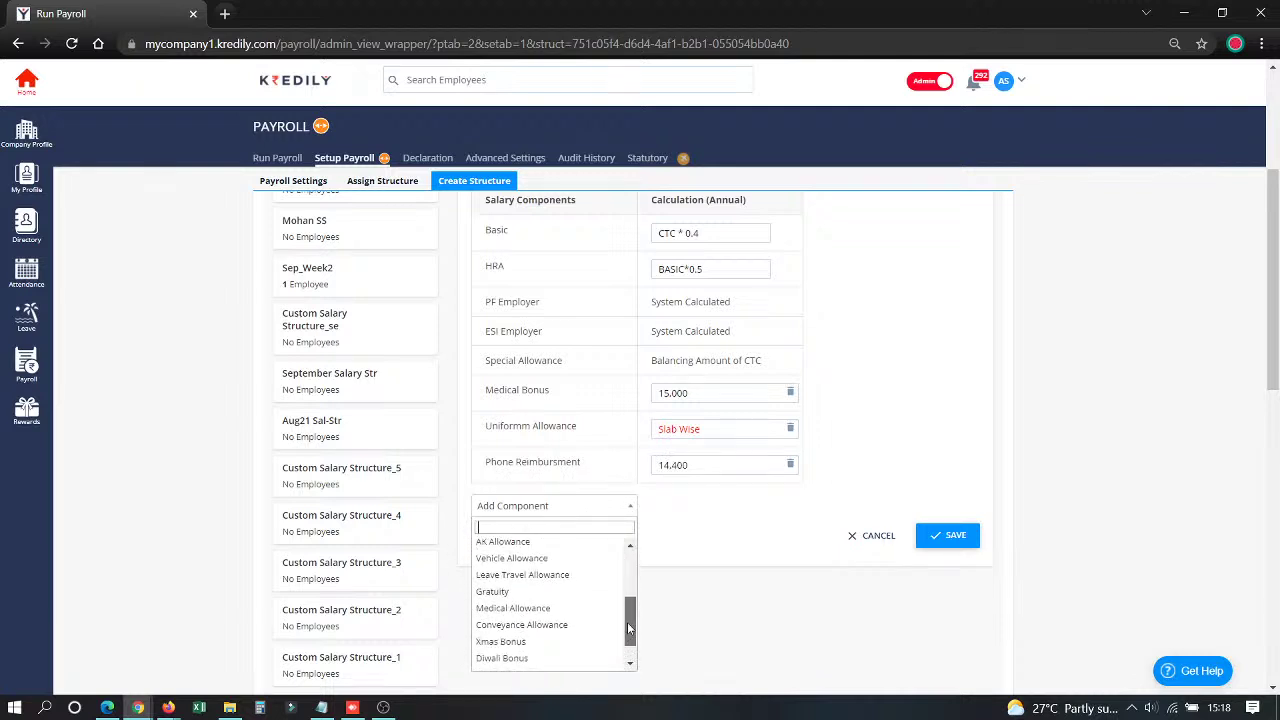
left_click(535, 562)
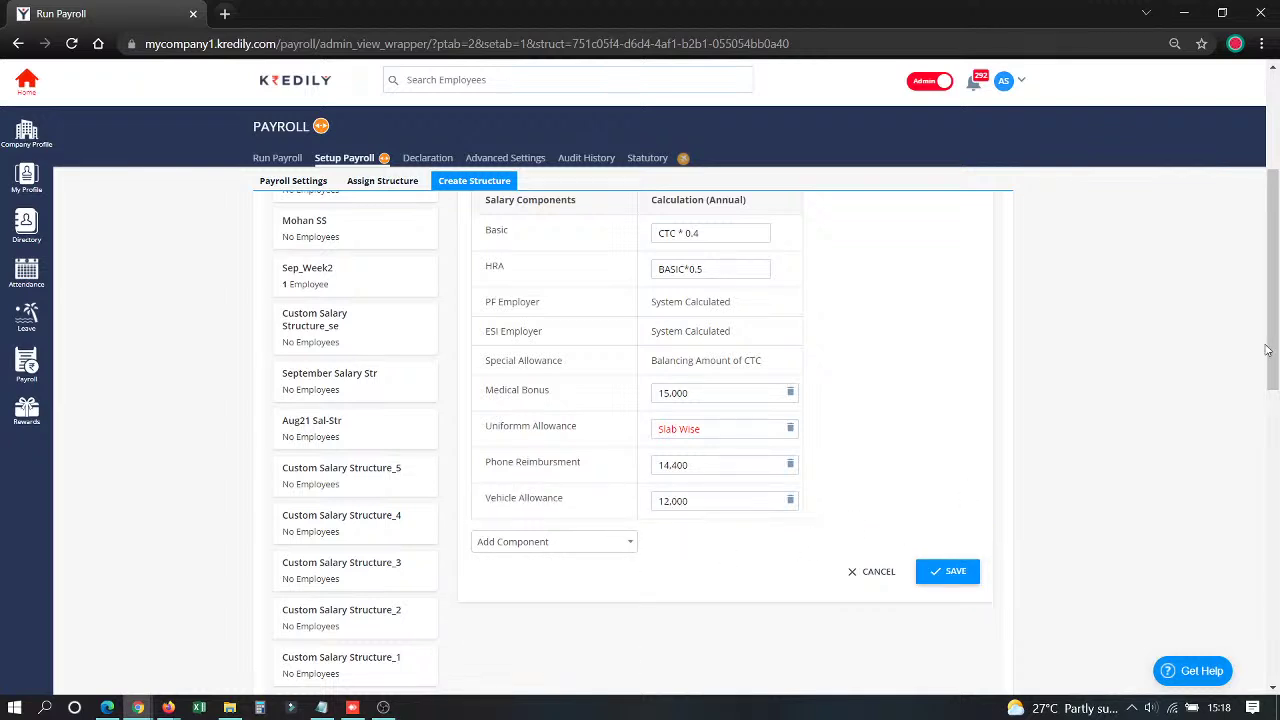
Save the Diwali SS salary structure and review its name, components and annual calculations
left_click_drag(1268, 346, 1268, 331)
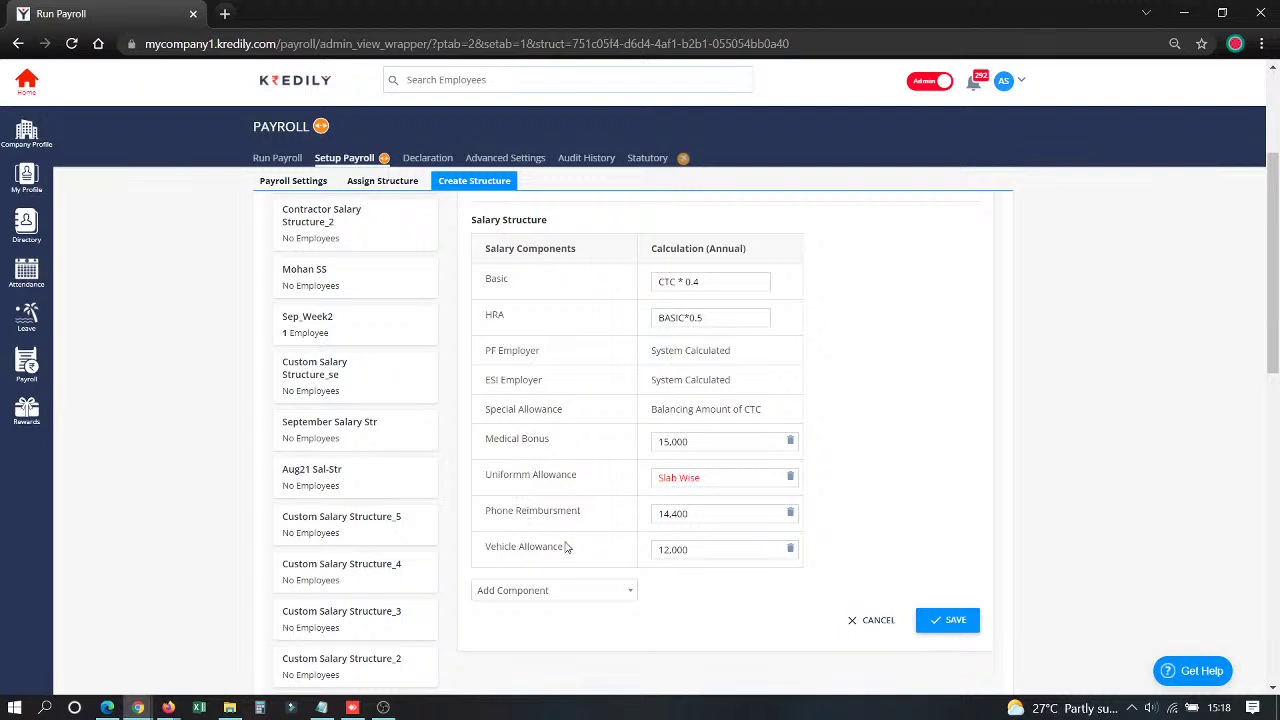
left_click(950, 620)
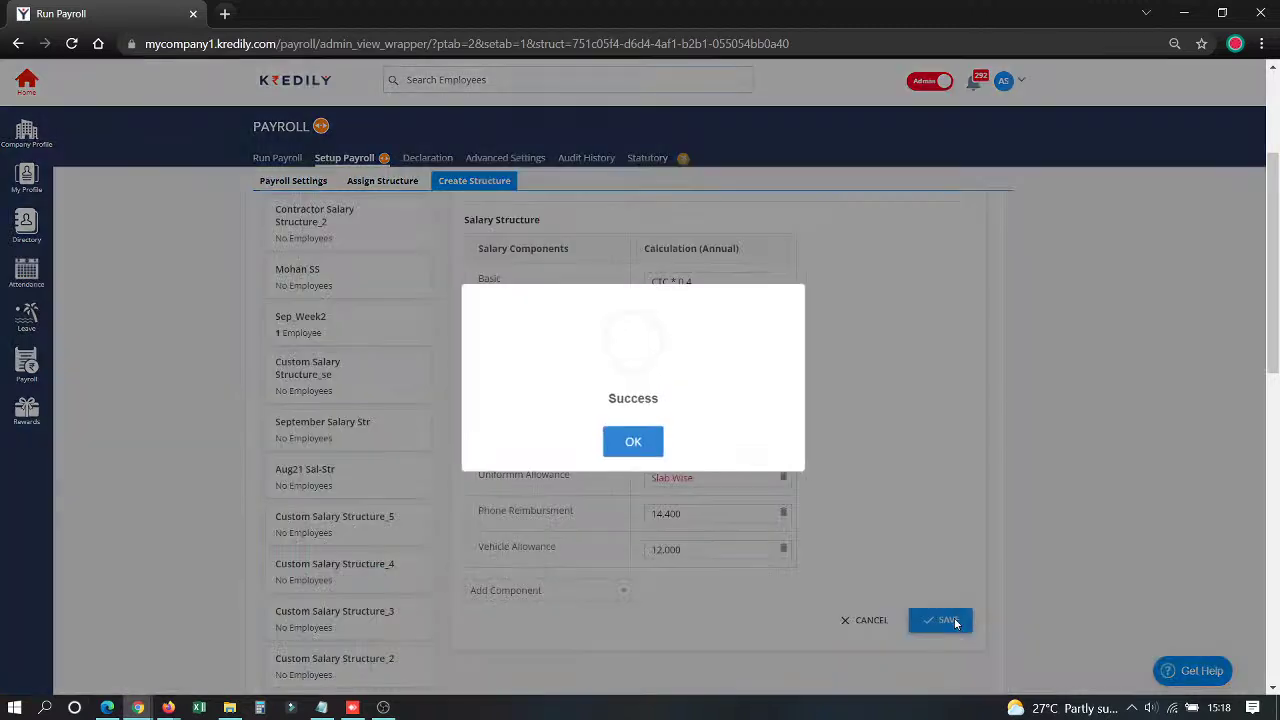
left_click(633, 440)
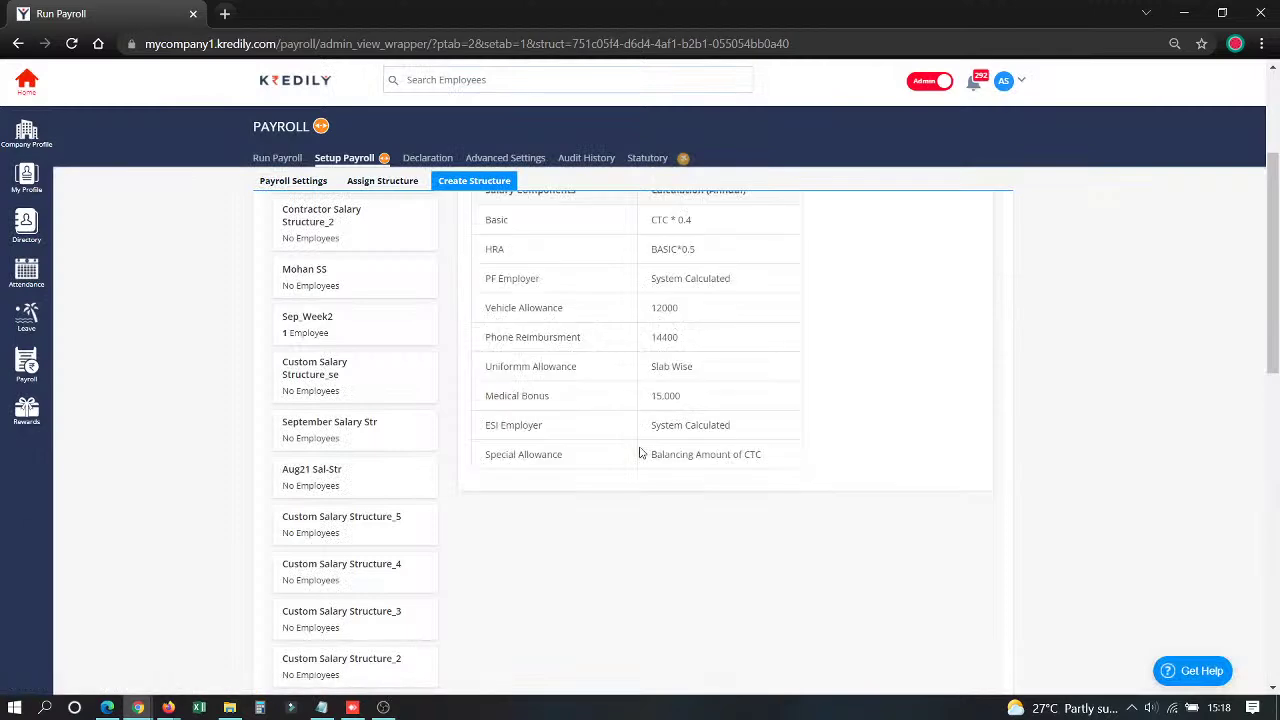
left_click_drag(1273, 252, 1272, 284)
left_click_drag(472, 230, 545, 231)
left_click_drag(488, 347, 808, 606)
left_click(876, 499)
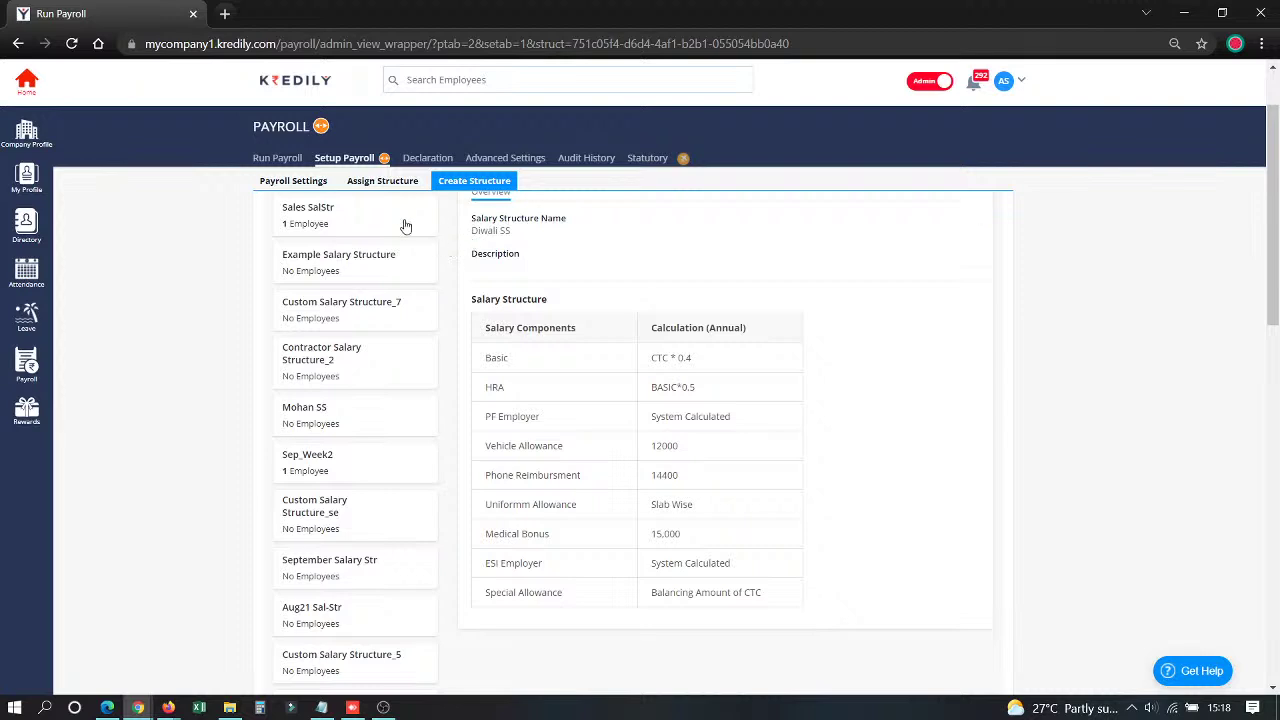
Open the structure assignments and remove the Sales SalStr structure from the first employee
left_click(393, 184)
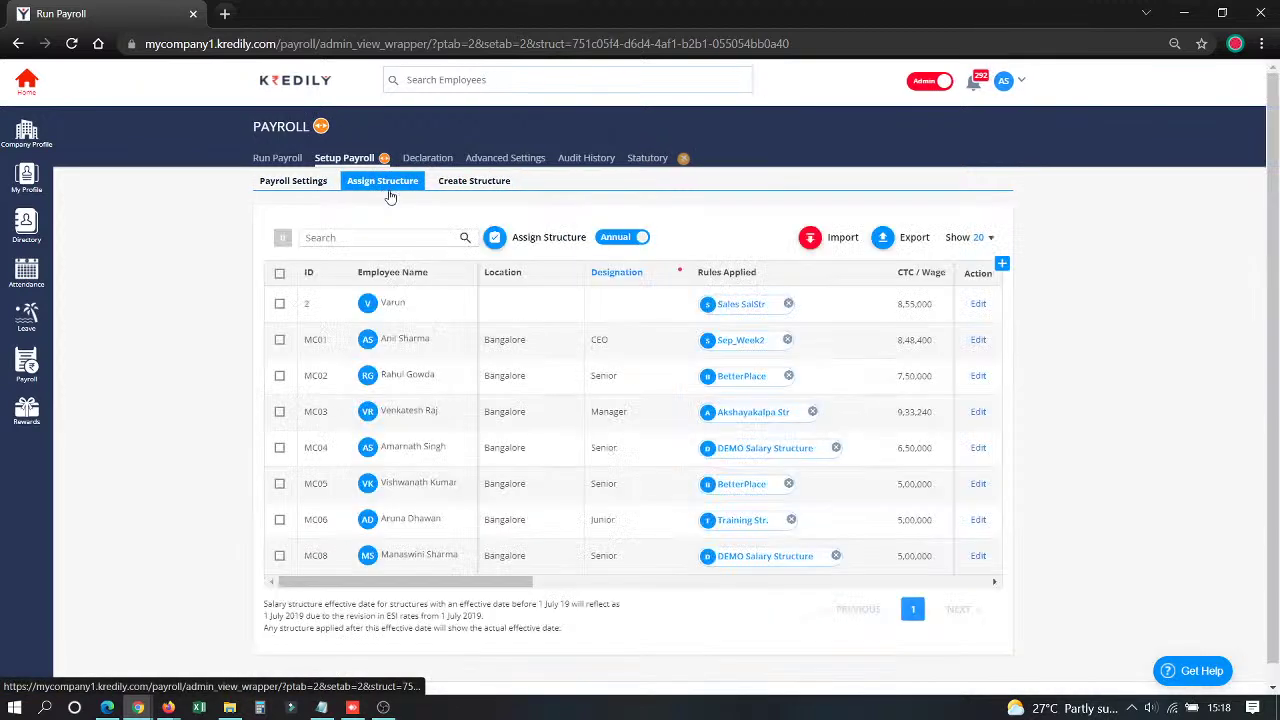
left_click(772, 304)
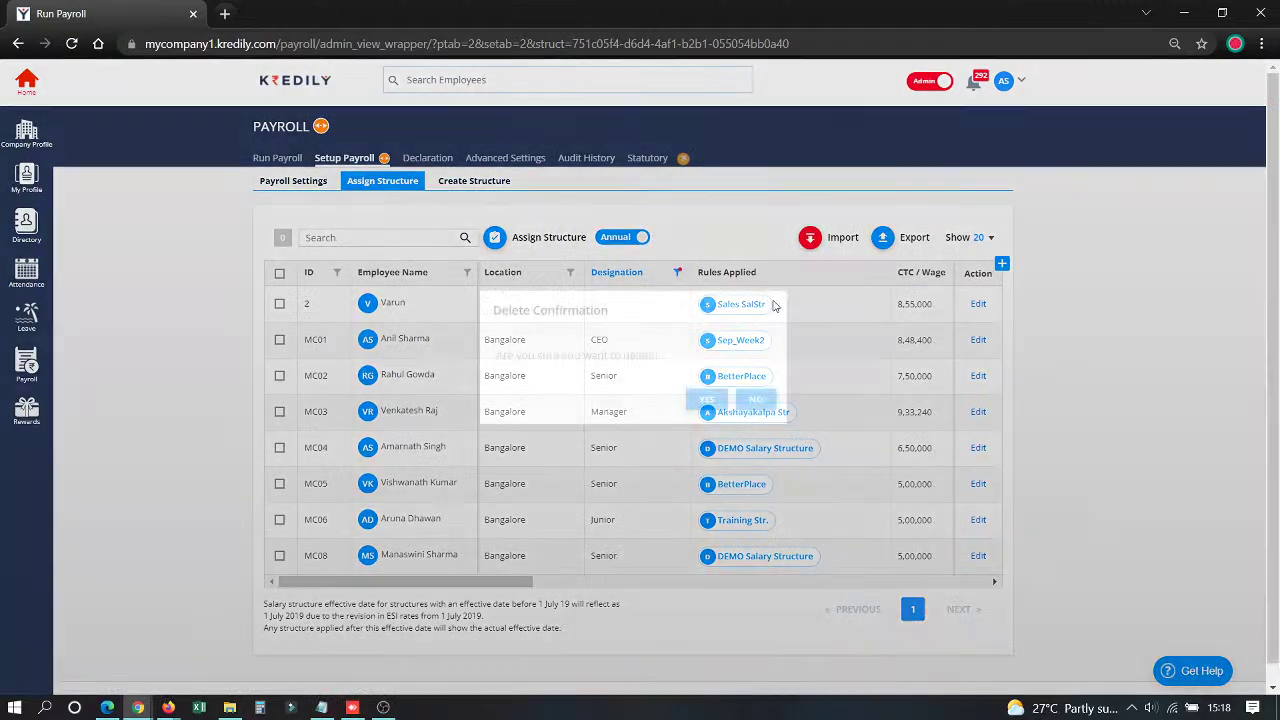
left_click(717, 401)
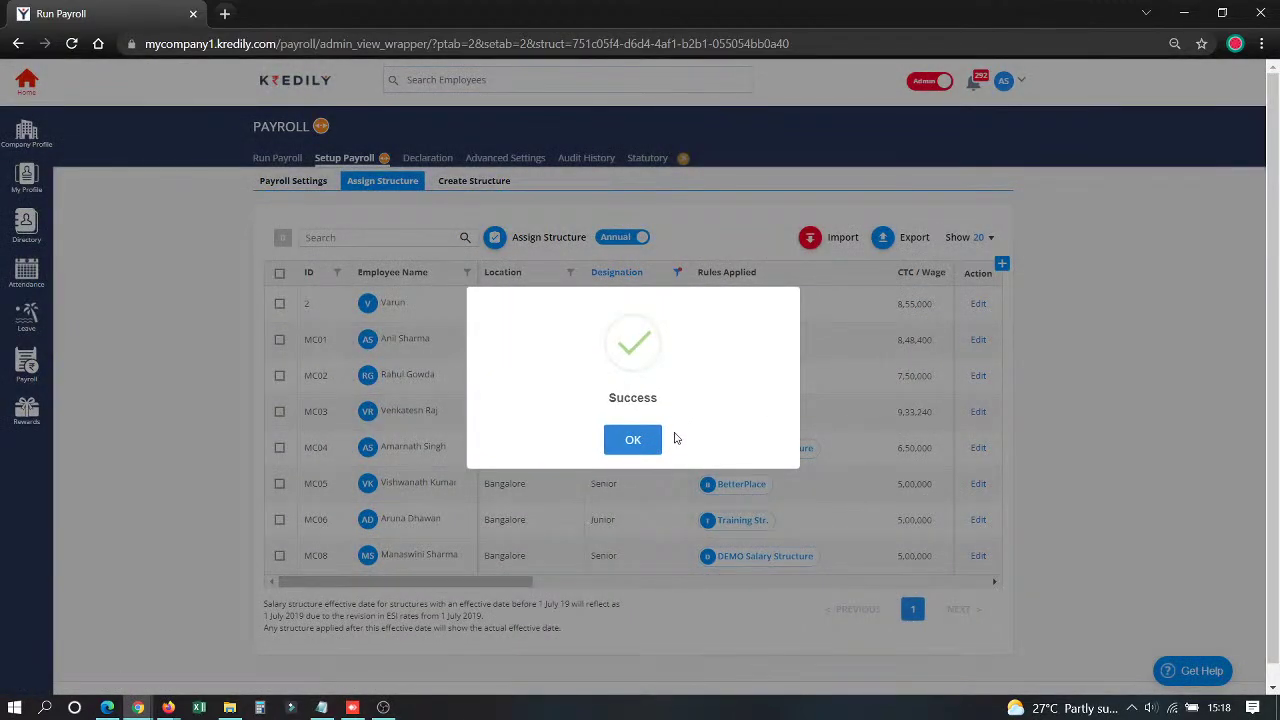
left_click(629, 440)
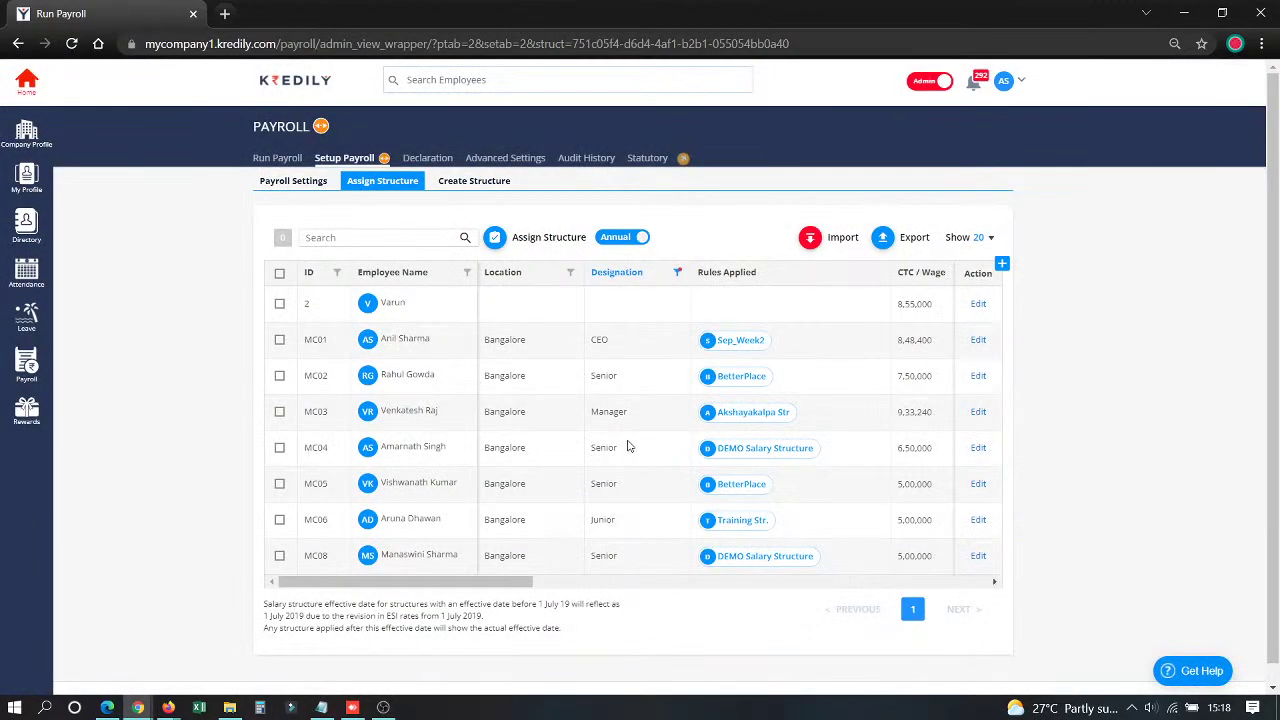
Try selecting the first four employees individually and clear the selection again
left_click(280, 305)
left_click(280, 305)
left_click(280, 305)
left_click(280, 340)
left_click(280, 375)
left_click(280, 413)
left_click(280, 305)
left_click(280, 341)
left_click(281, 377)
left_click(281, 412)
Filter the employee list to exclude the CEO and Junior designations and select all remaining employees
left_click(679, 274)
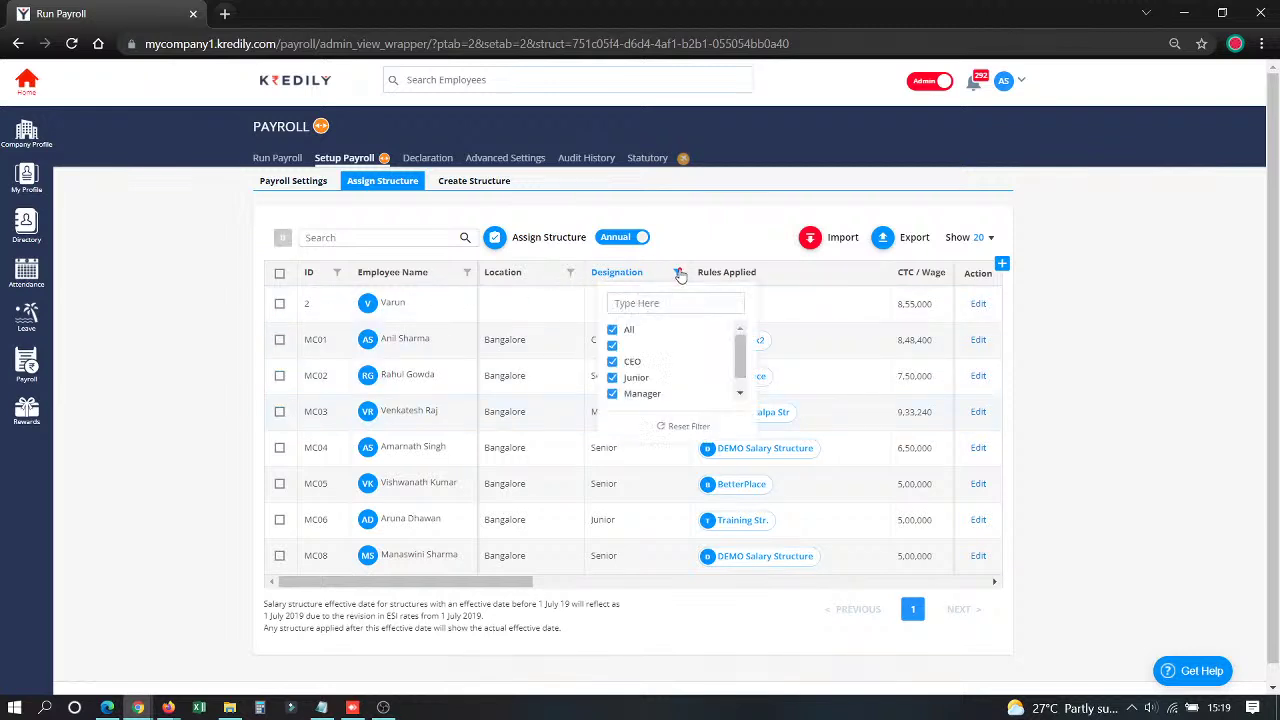
left_click(612, 362)
left_click(613, 378)
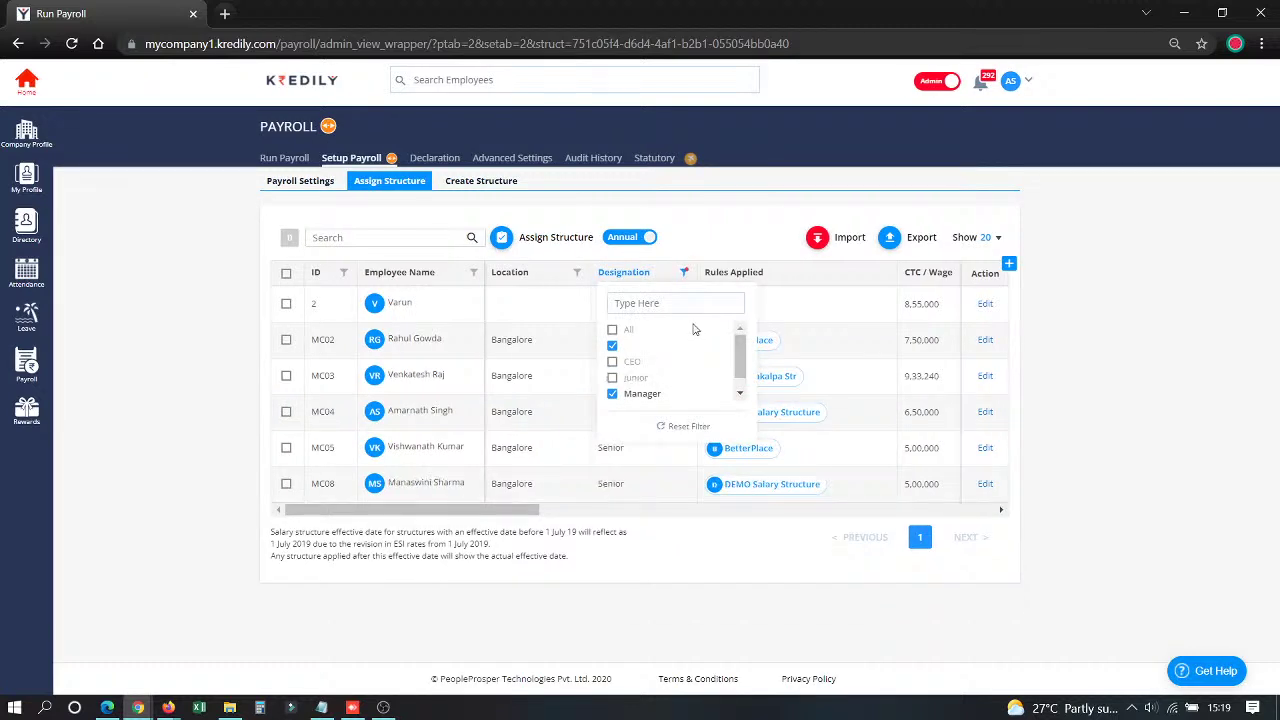
left_click(703, 230)
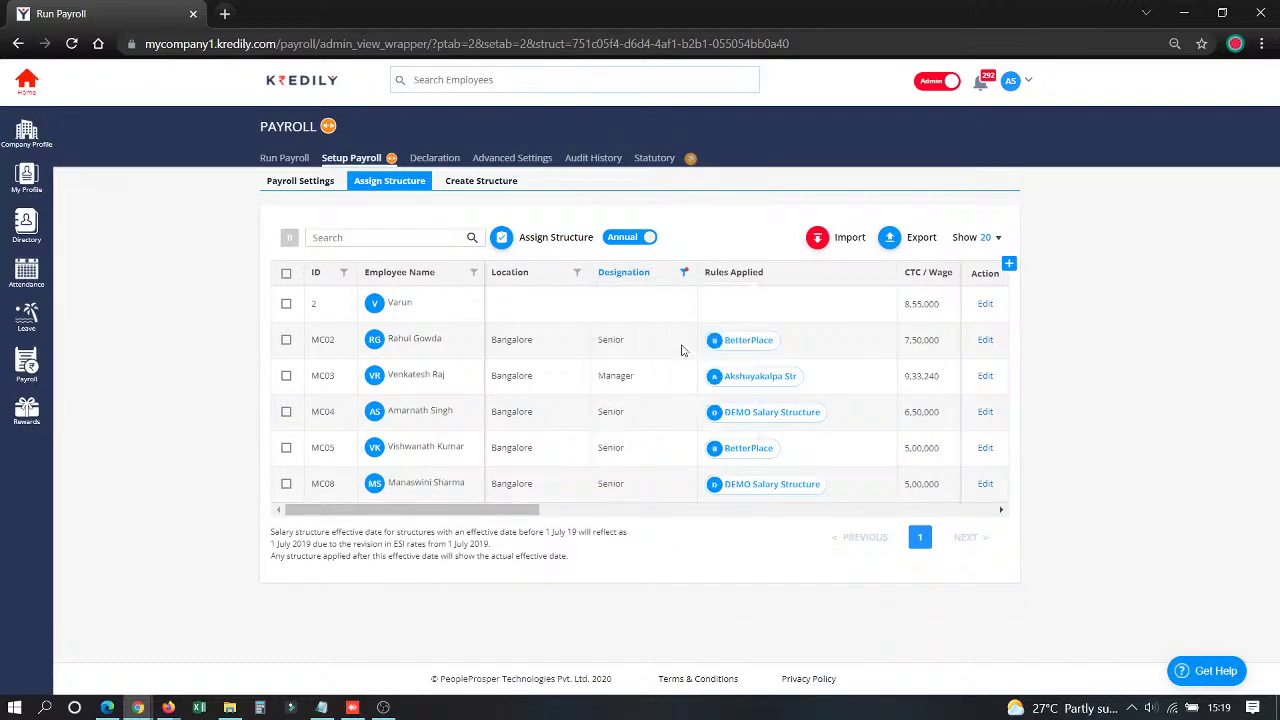
left_click(286, 274)
Include all designations in the filter again and clear the whole employee selection
left_click(682, 275)
left_click(685, 273)
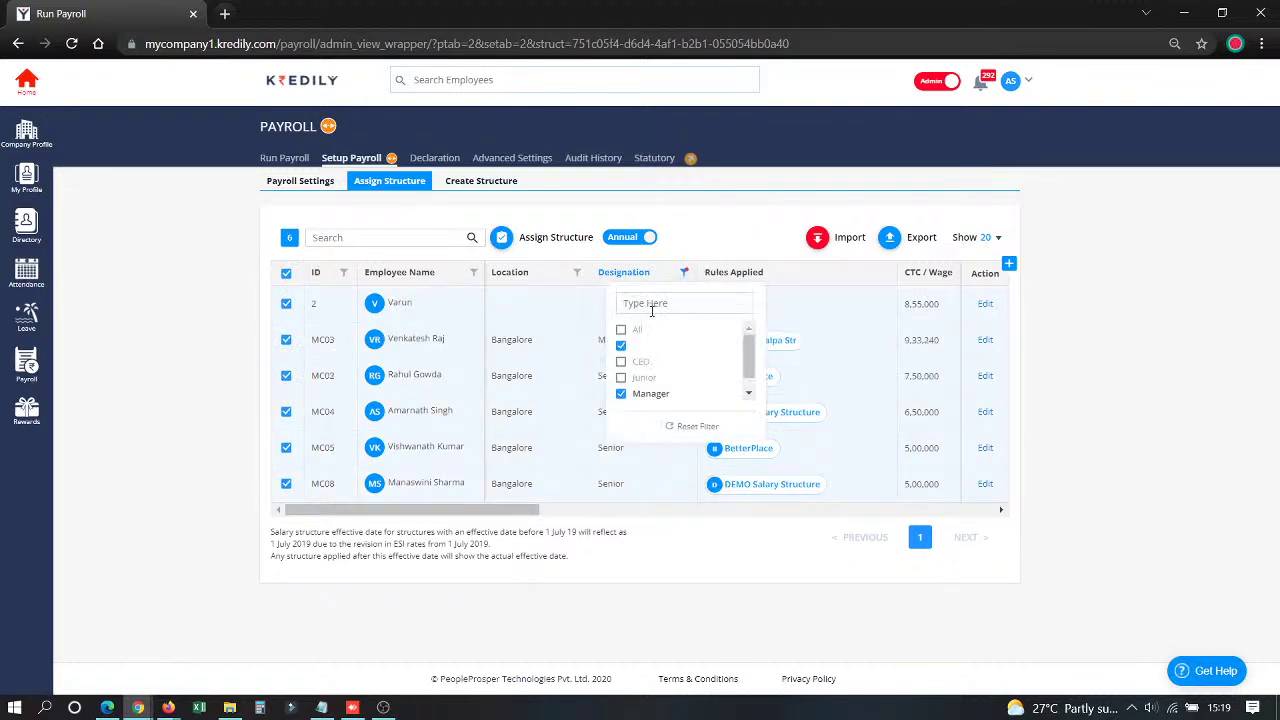
left_click(627, 330)
left_click(738, 213)
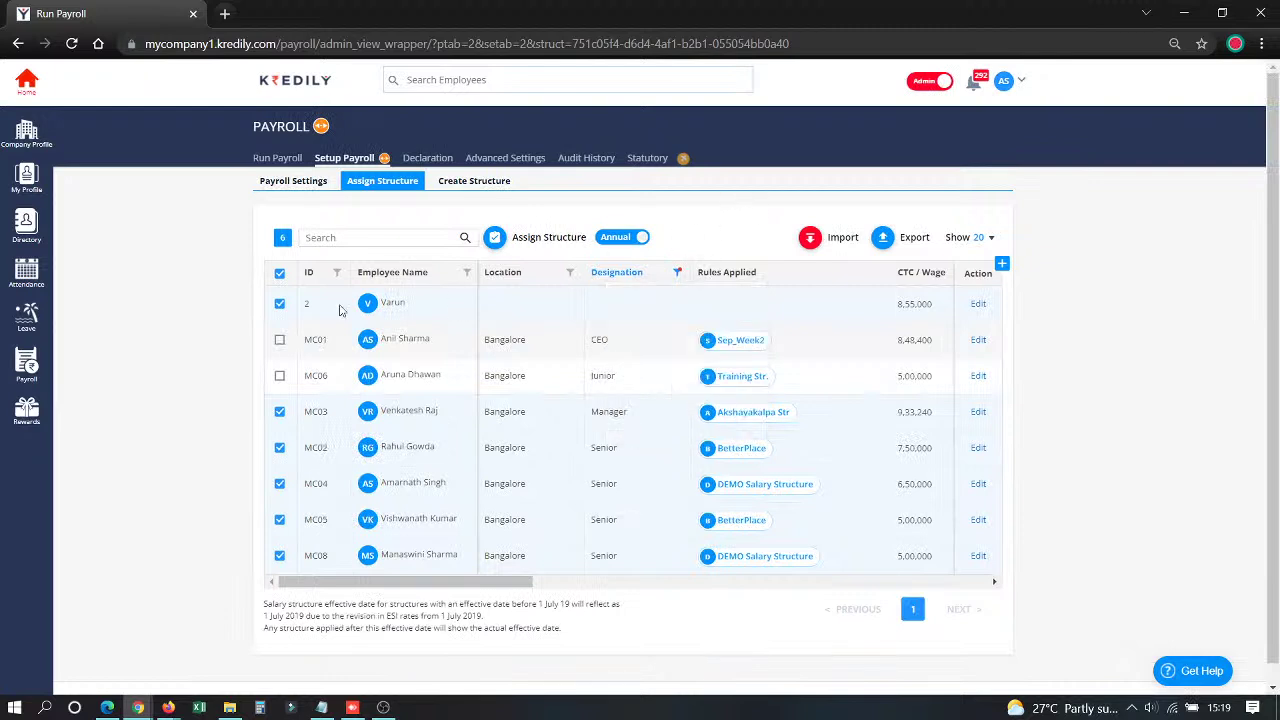
left_click(280, 341)
left_click(279, 376)
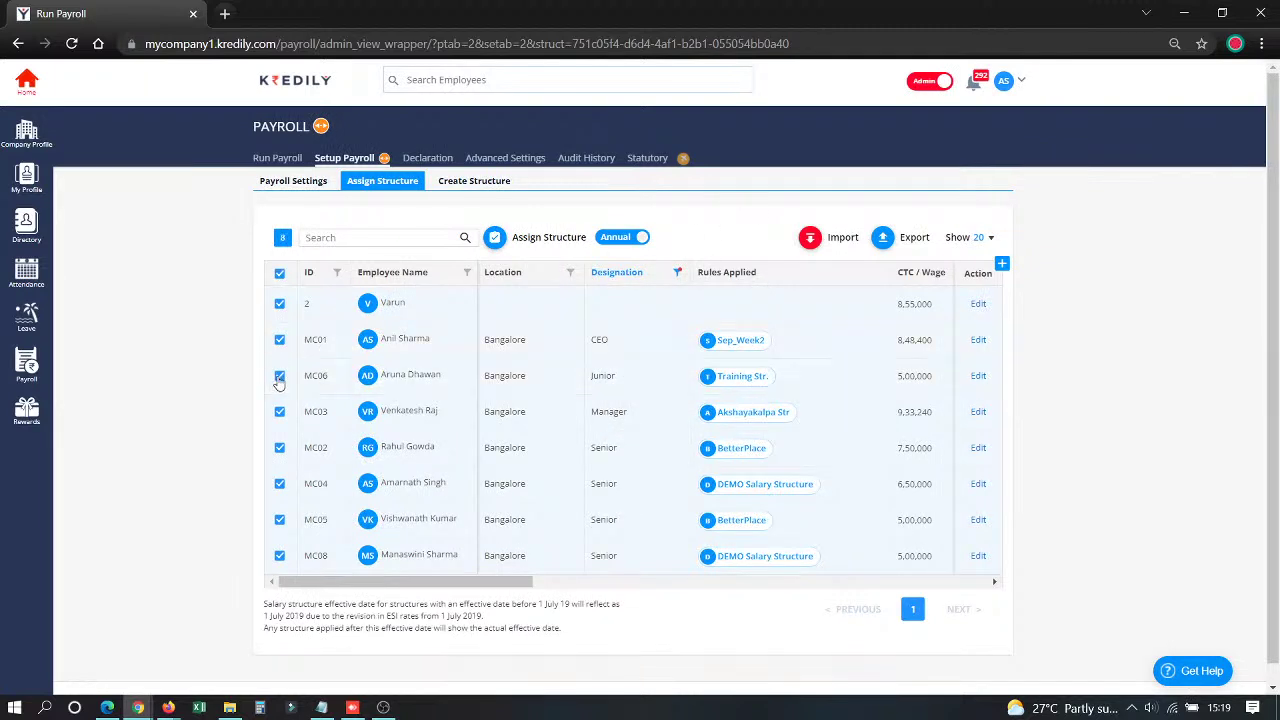
left_click(280, 273)
Assign the Diwali SS structure to the first employee with an effective date of 01/10/2021
left_click(280, 304)
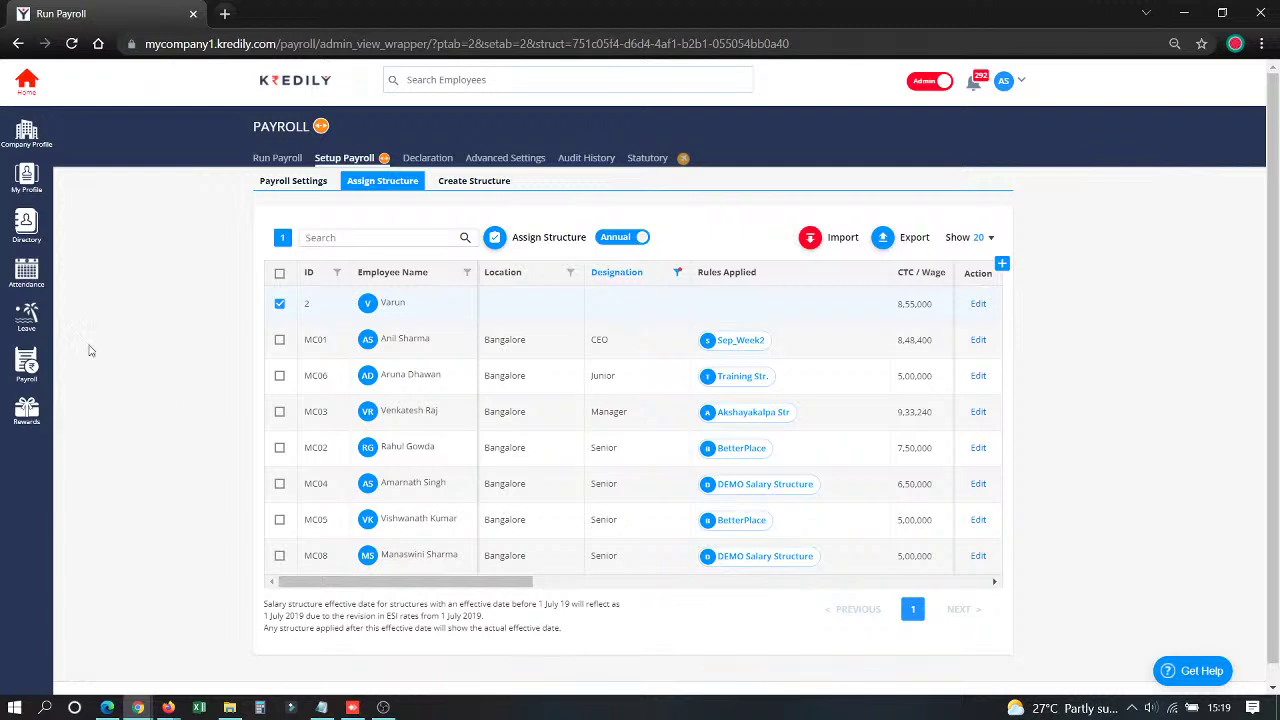
left_click(494, 239)
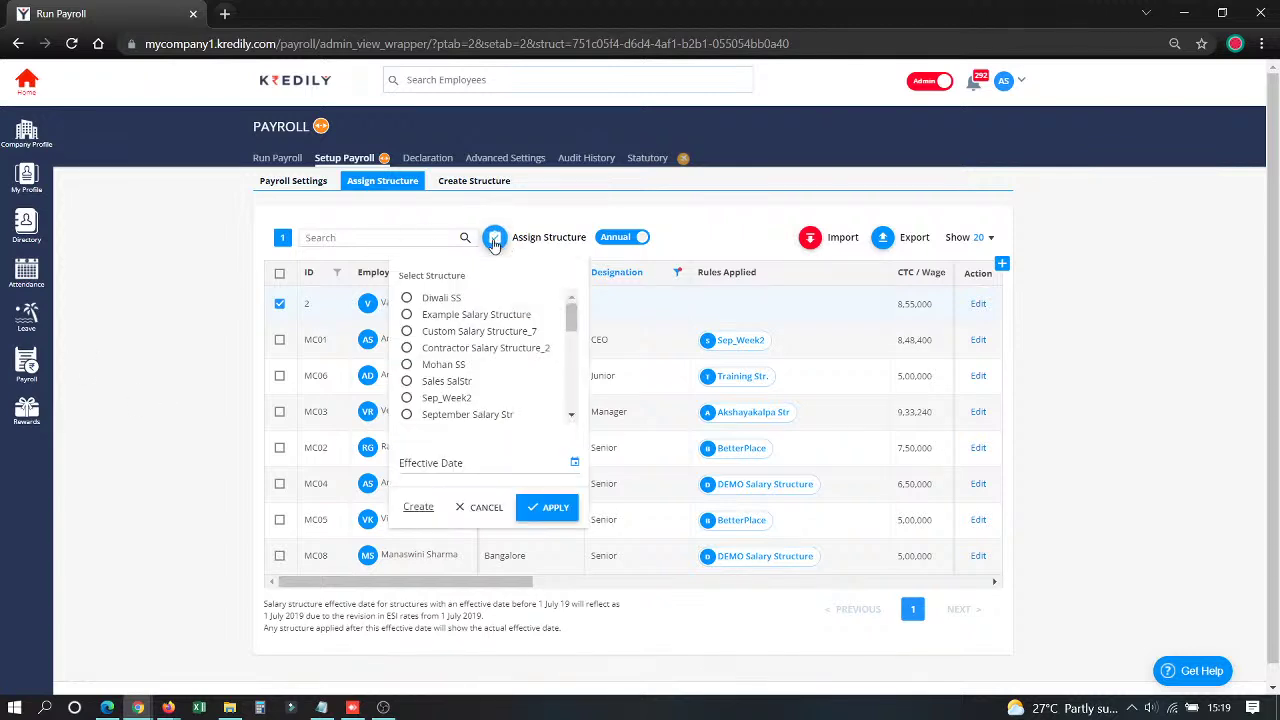
left_click(407, 299)
left_click(465, 463)
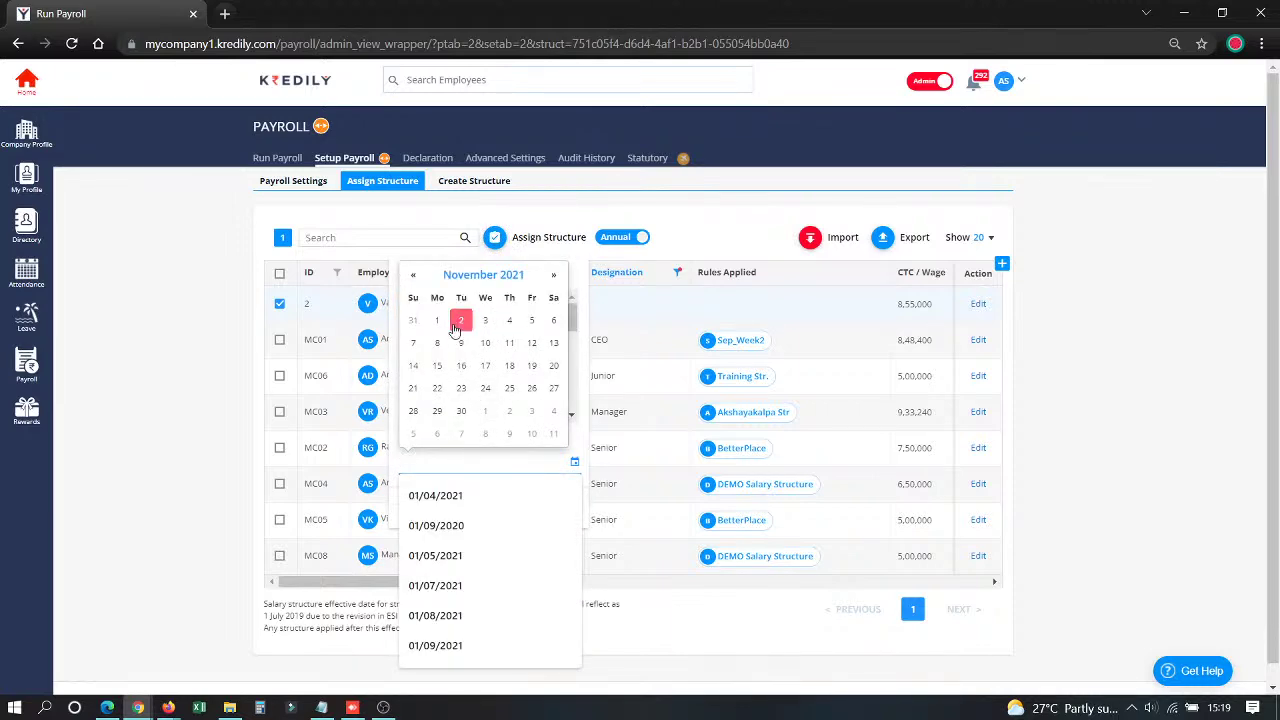
left_click(411, 274)
left_click(532, 322)
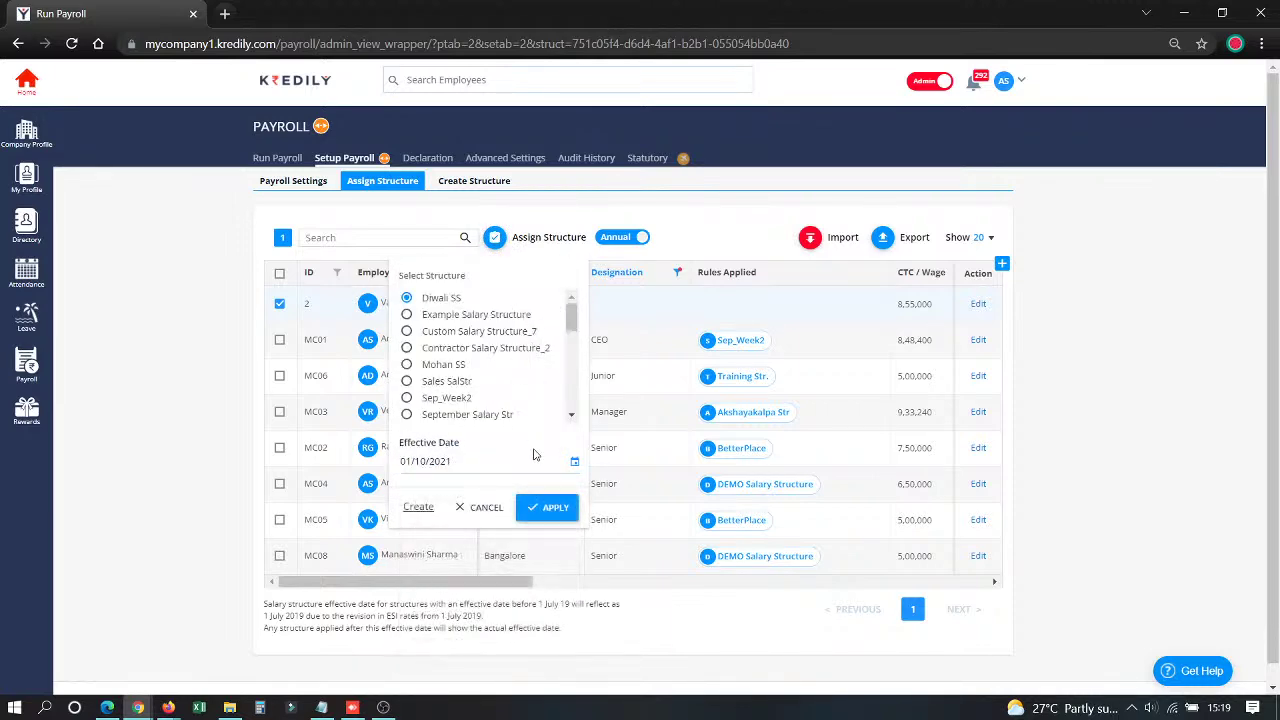
left_click(540, 507)
left_click(703, 428)
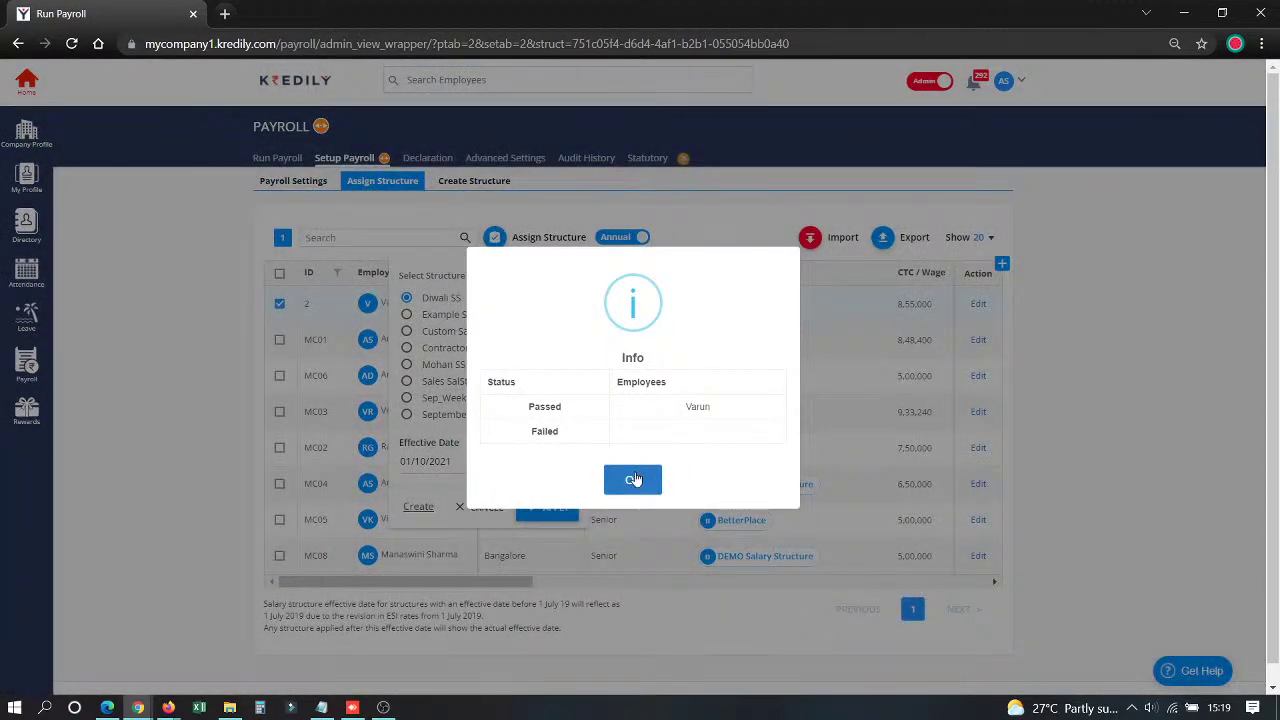
left_click(625, 485)
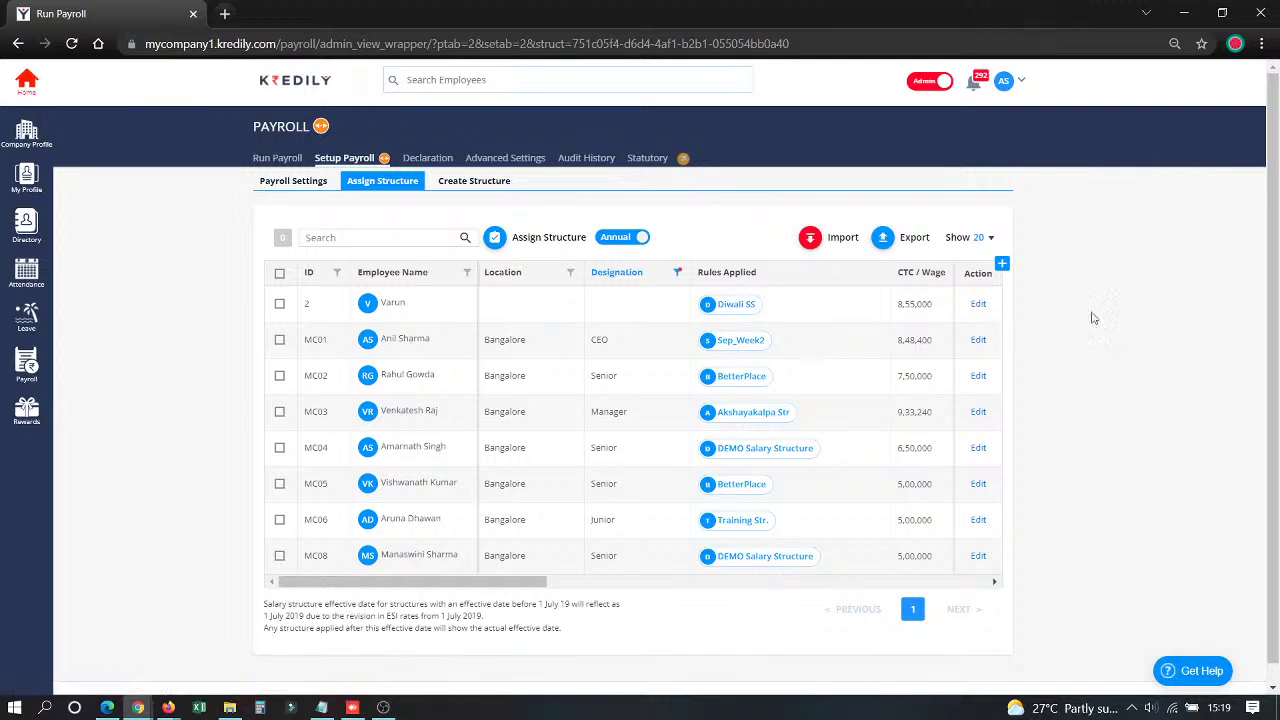
Open the first employee's salary fields, examine the CTC and component amounts, and close them without saving
left_click(978, 304)
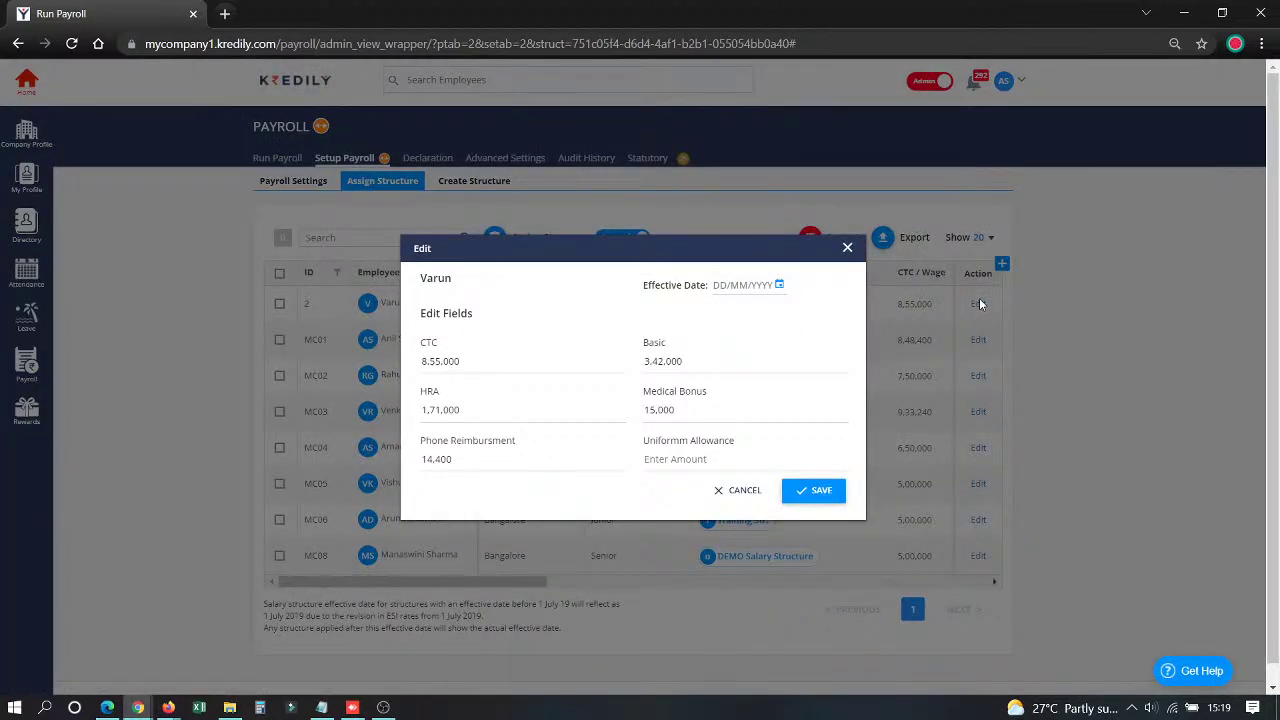
left_click_drag(468, 360, 380, 360)
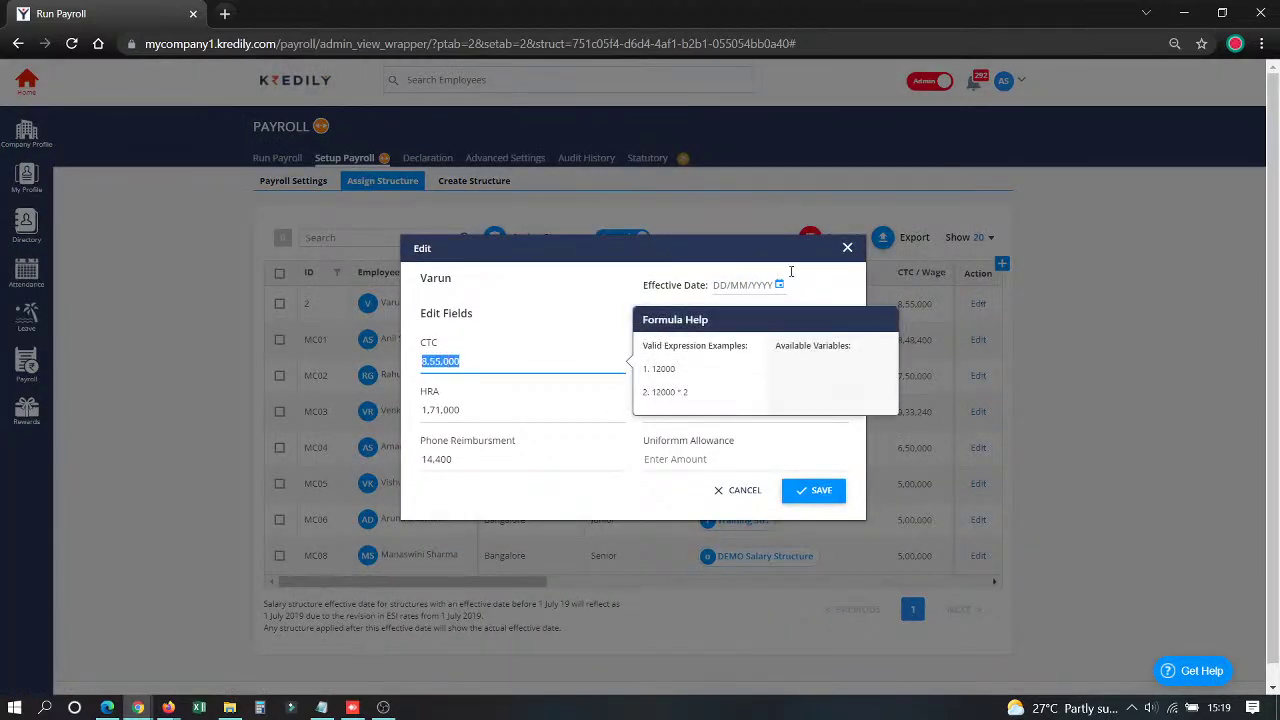
left_click(846, 255)
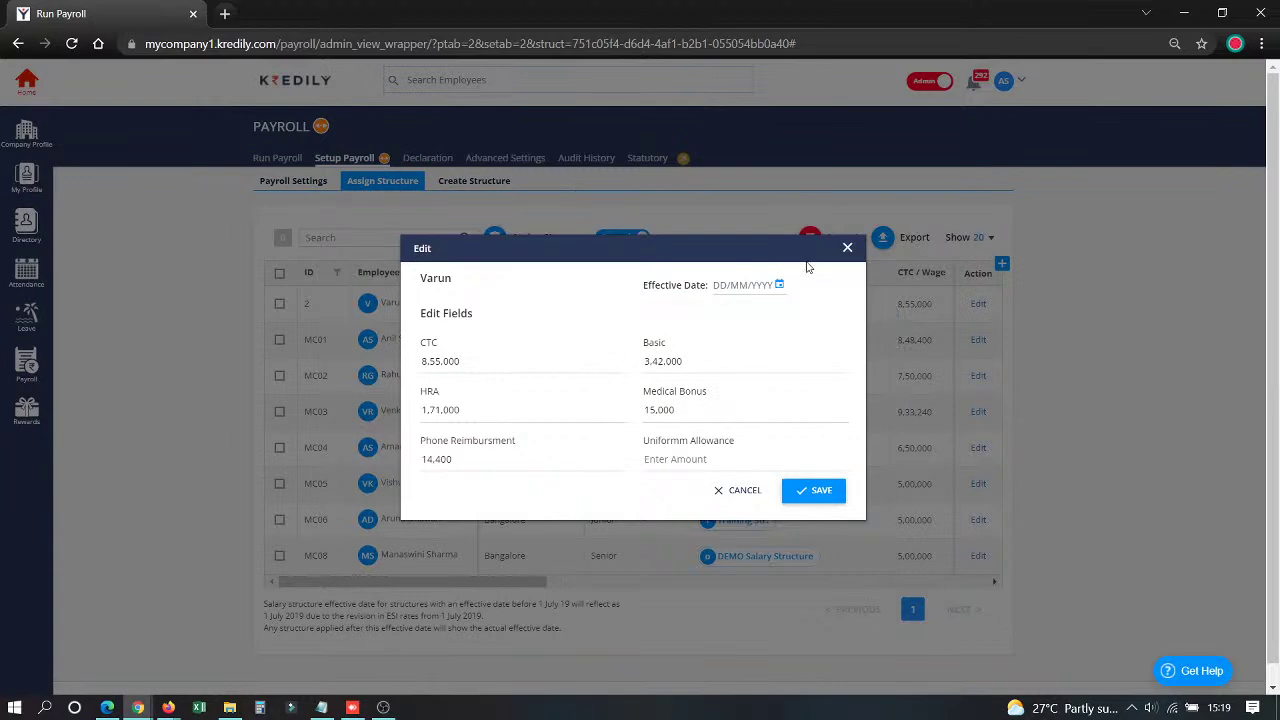
left_click(847, 249)
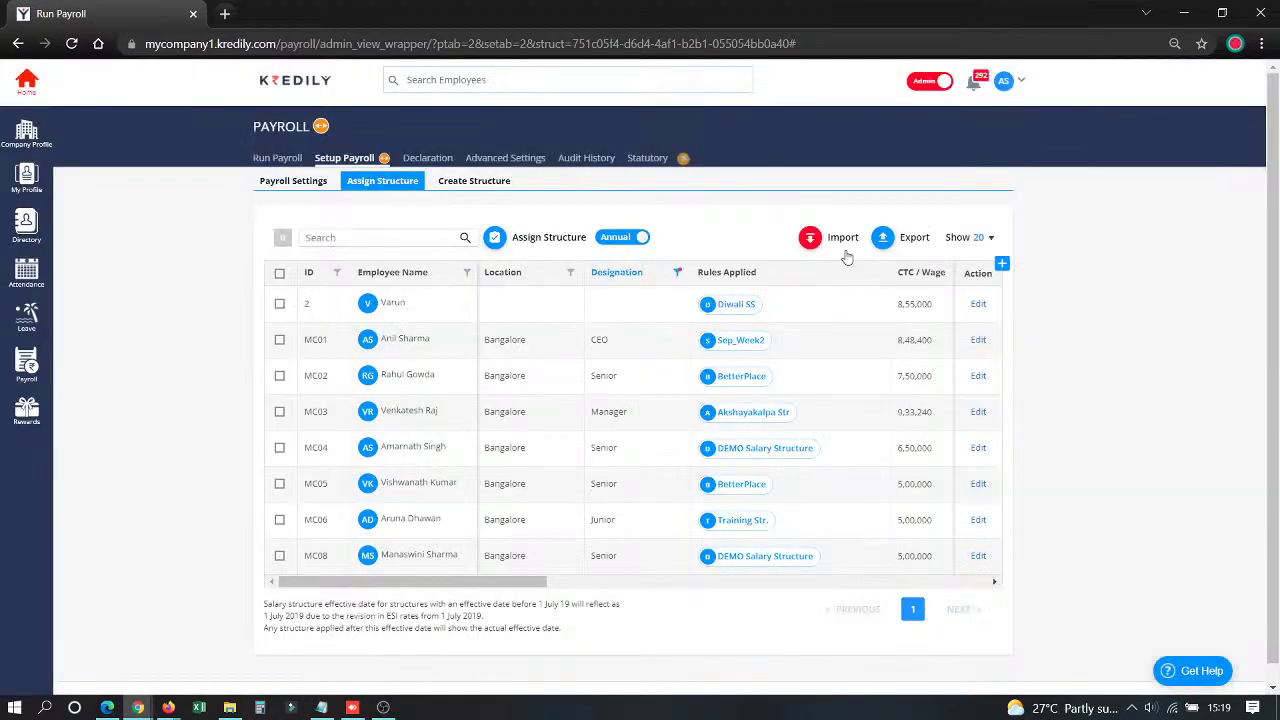
left_click(981, 305)
left_click(487, 358)
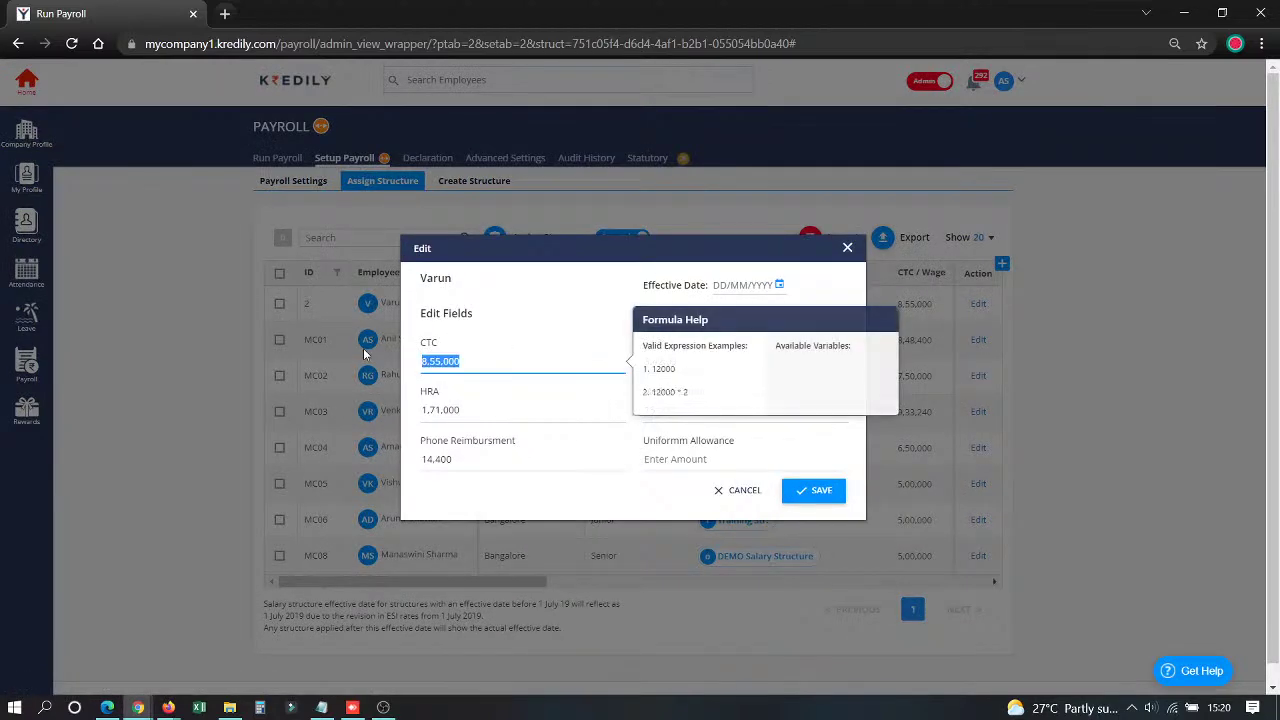
left_click(744, 492)
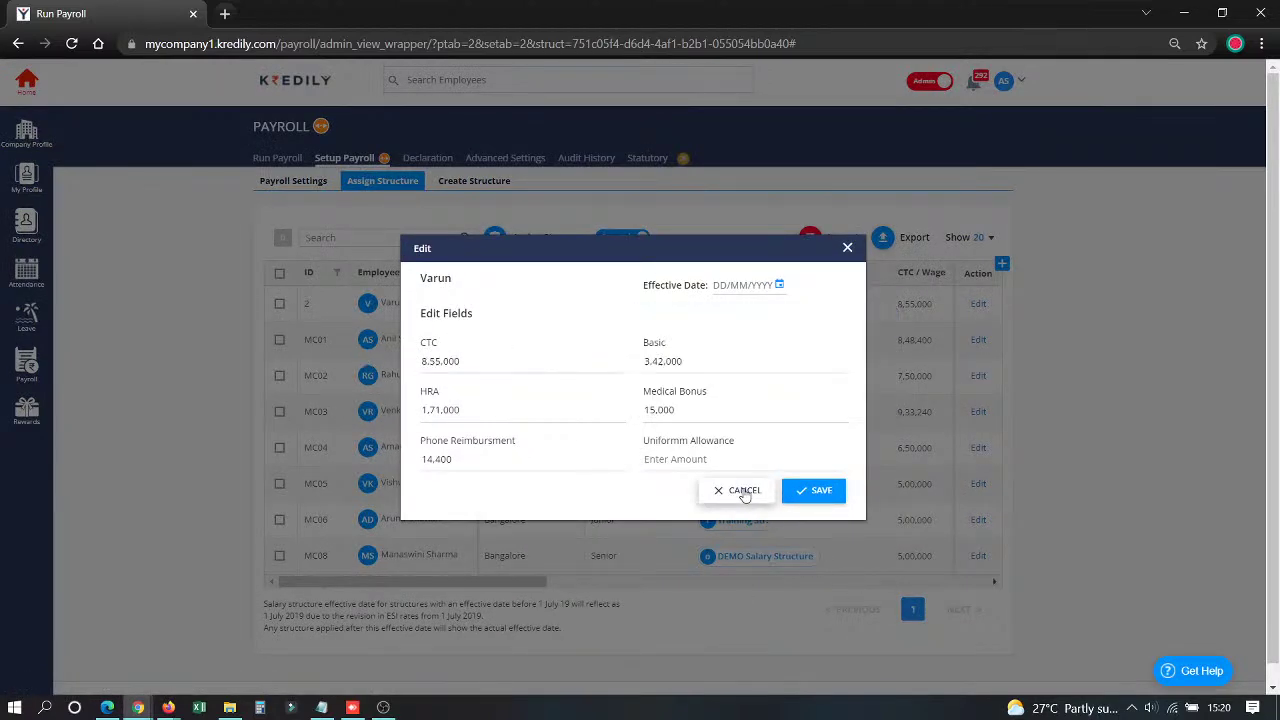
left_click(744, 492)
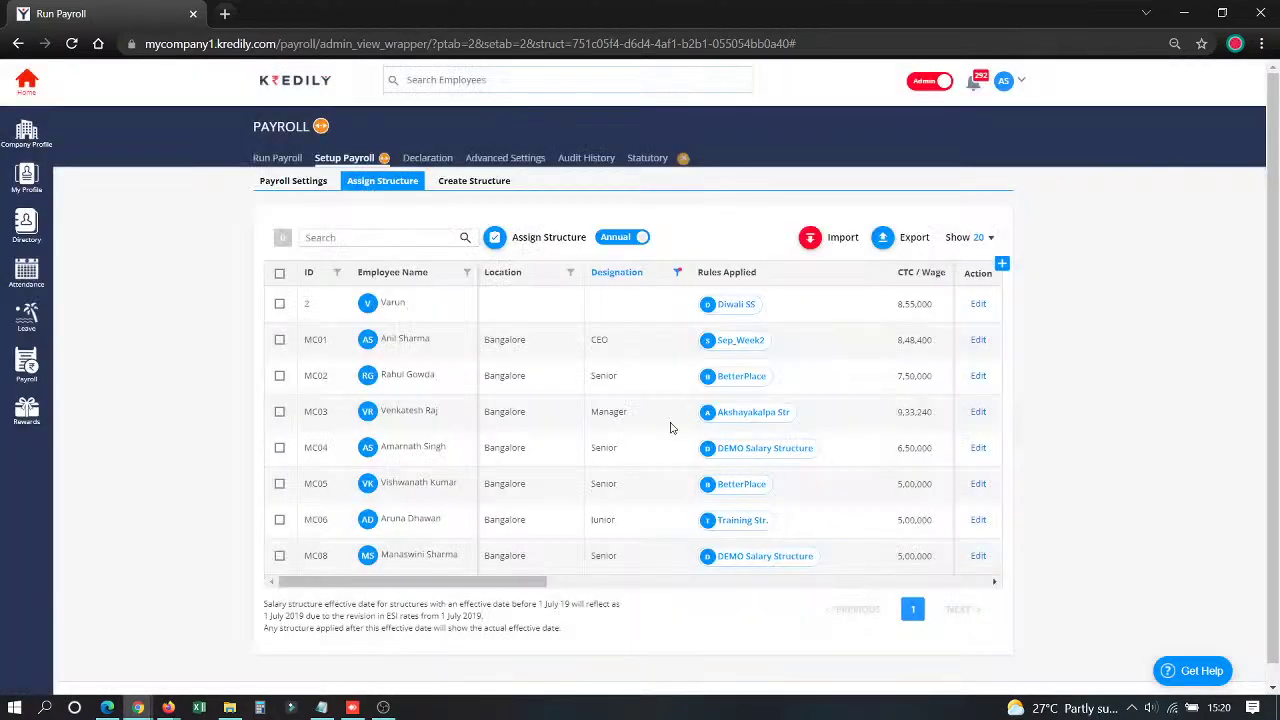
Open the Run Payroll overview
left_click(290, 158)
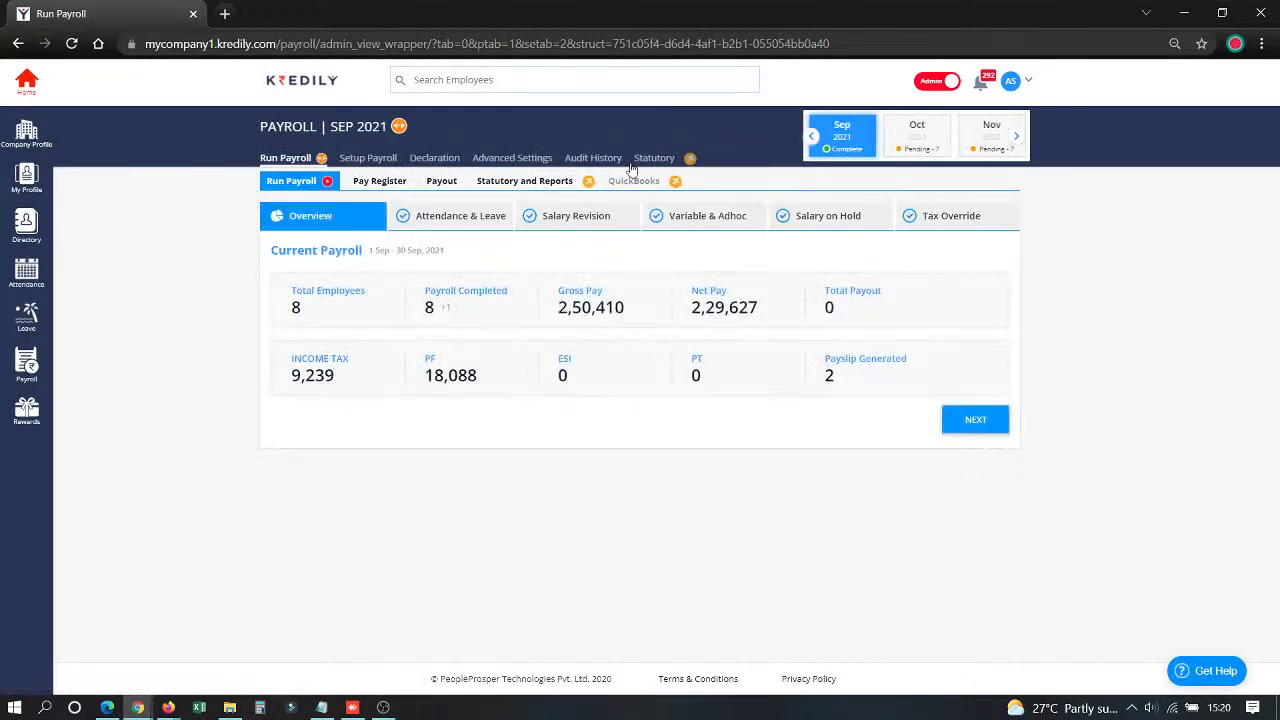
Switch to the October 2021 payroll and examine the employees' absent and LOP days under Attendance & Leave
left_click(906, 130)
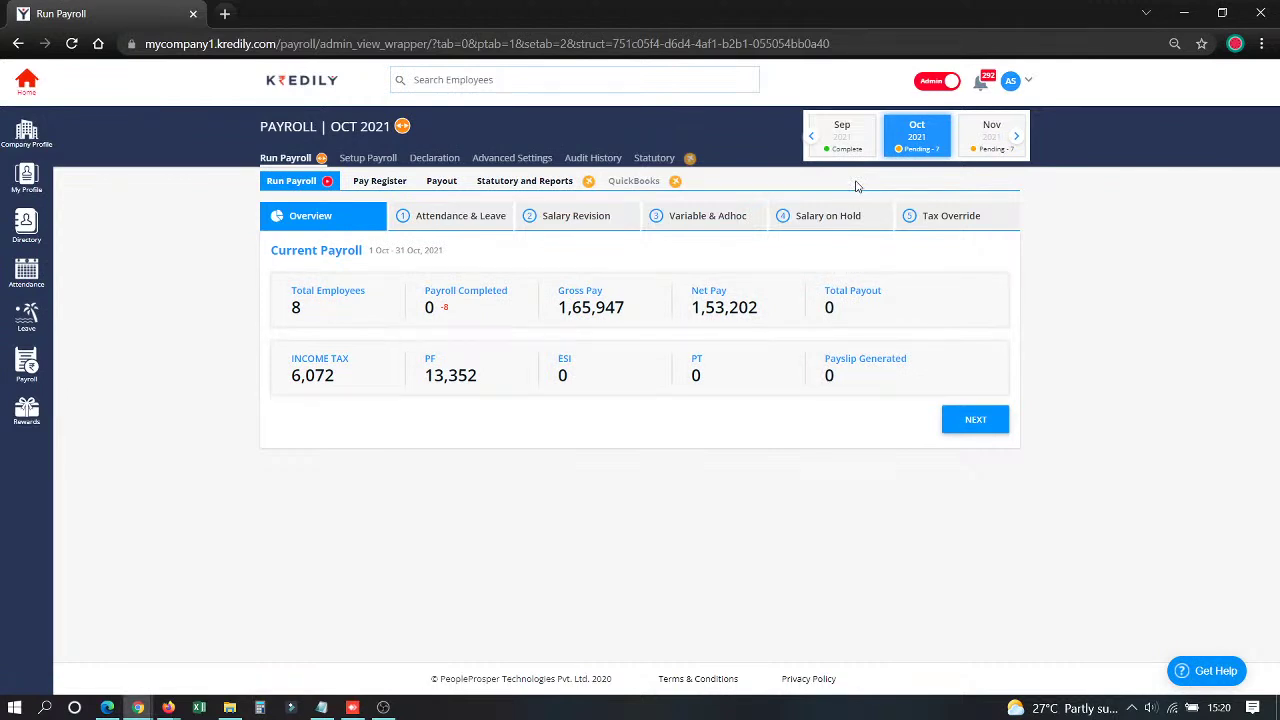
left_click(468, 222)
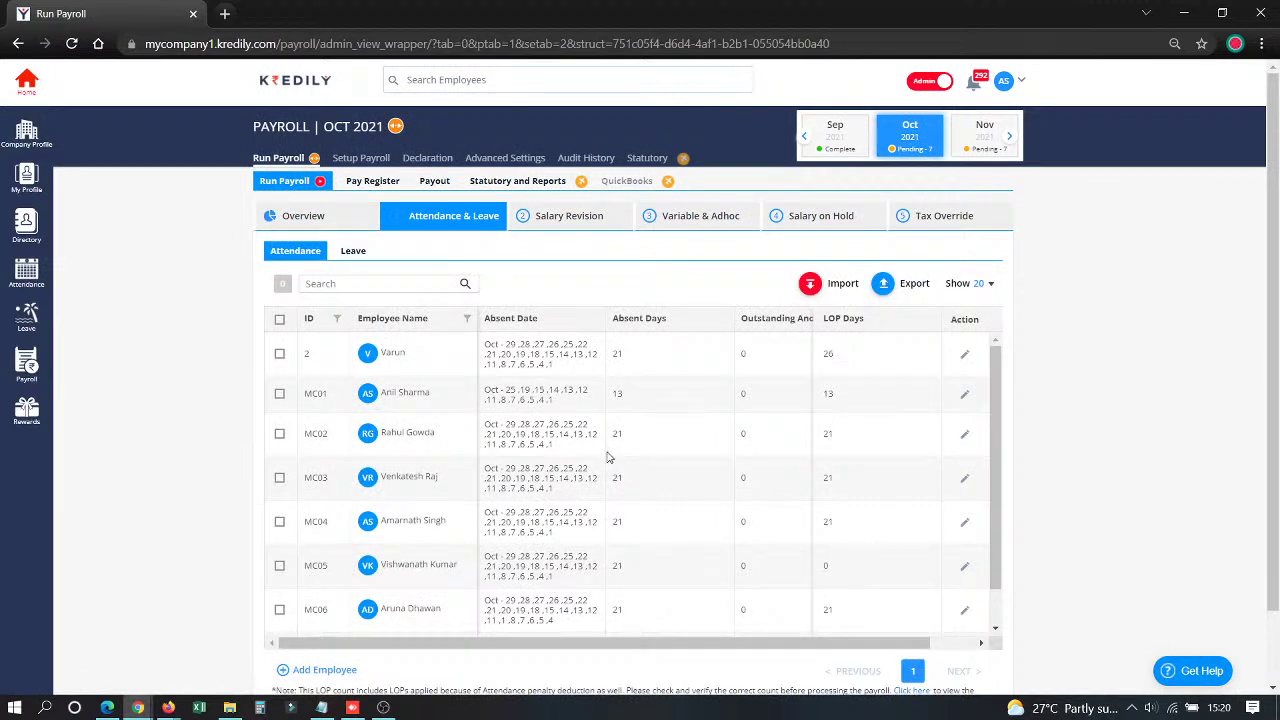
left_click_drag(823, 354, 838, 479)
left_click(873, 405)
Examine the Salary Revision entry's old CTC, new CTC and percentage change
left_click(592, 216)
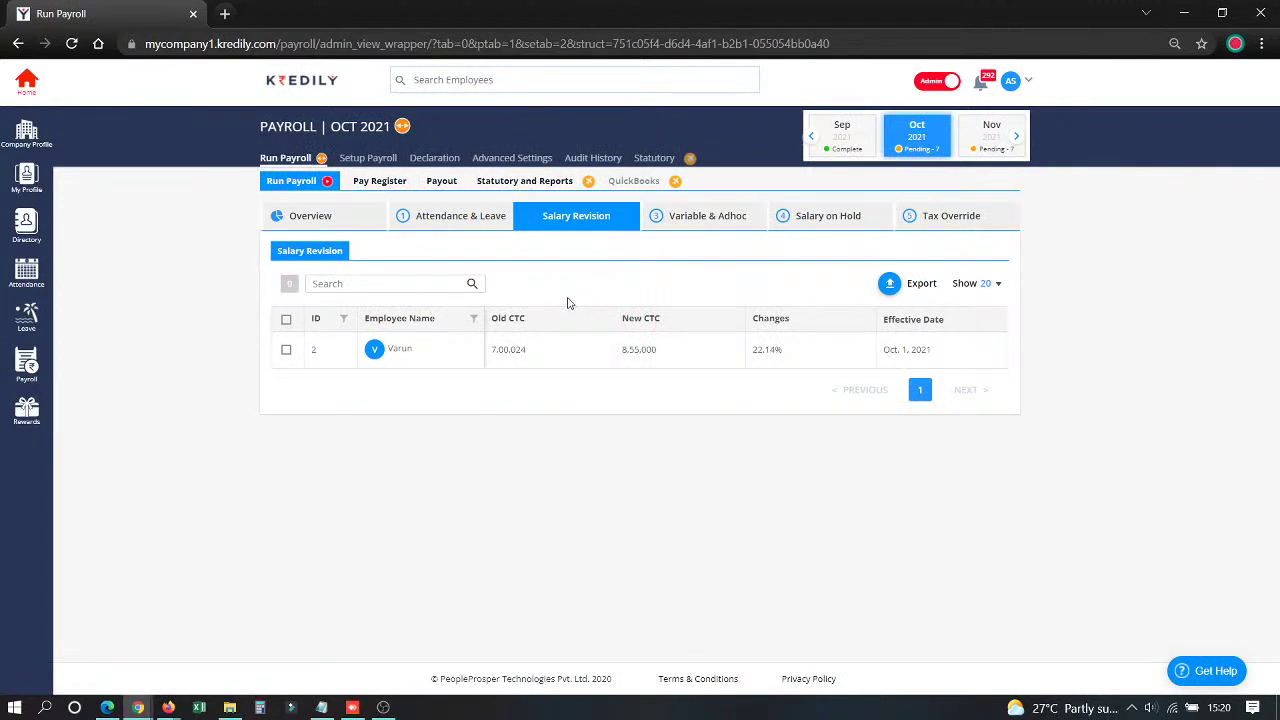
double_click(497, 352)
left_click(529, 383)
left_click_drag(492, 349, 595, 354)
left_click_drag(622, 352, 674, 351)
left_click_drag(750, 349, 820, 358)
Check the Variable & Adhoc stage for variable pay entries
left_click(703, 218)
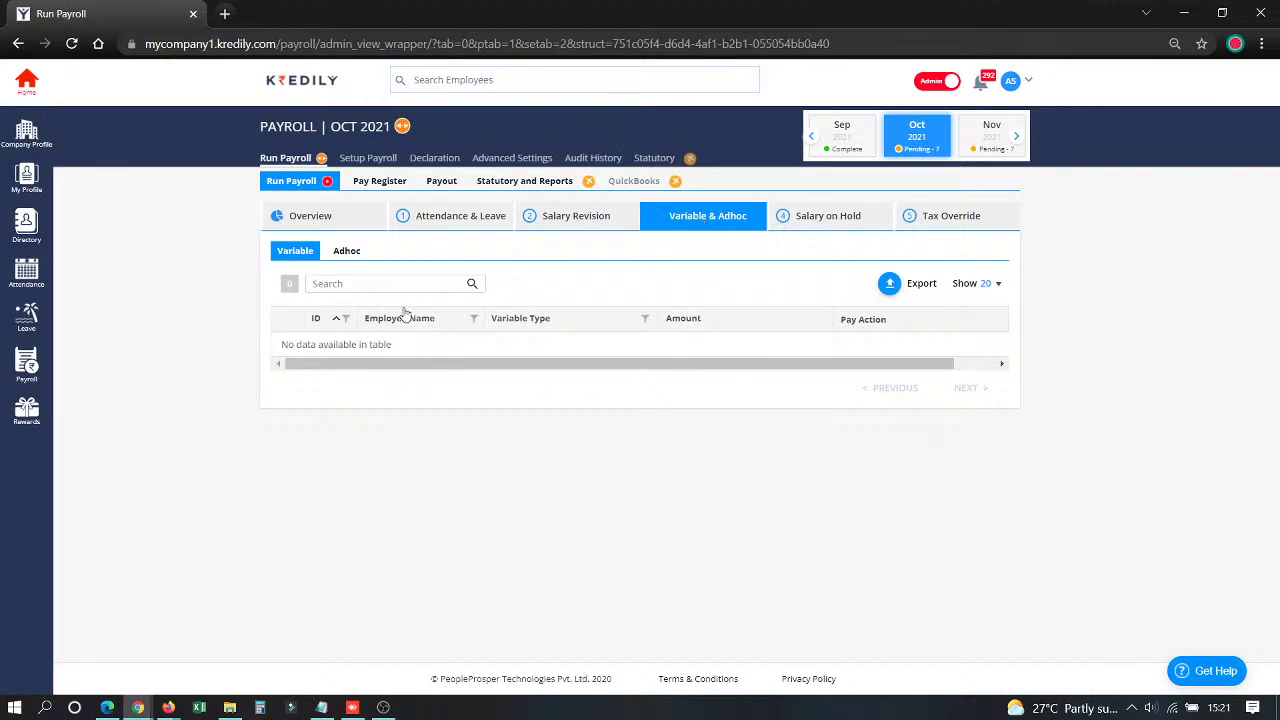
left_click_drag(284, 343, 509, 326)
left_click(457, 354)
left_click_drag(283, 344, 401, 349)
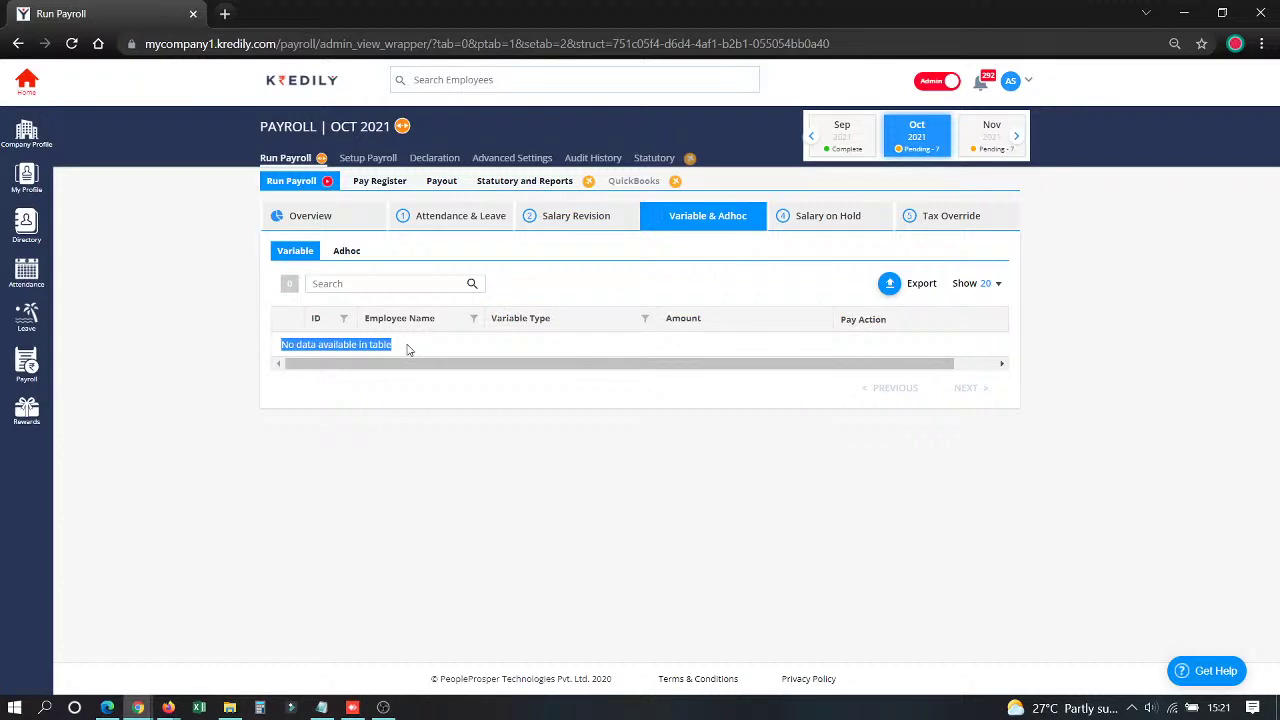
Add an adhoc Incentive earning of 2,500 for the sixth employee on the payroll list and save it
left_click(347, 256)
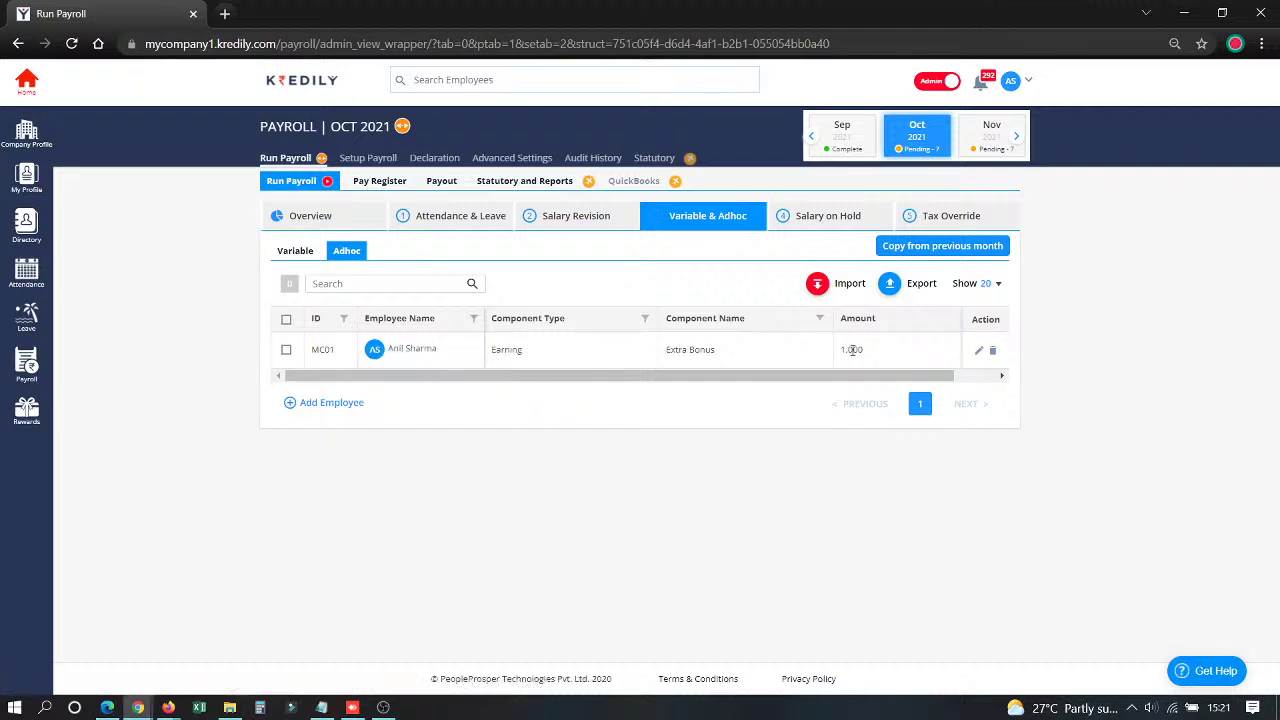
left_click(340, 403)
left_click(529, 337)
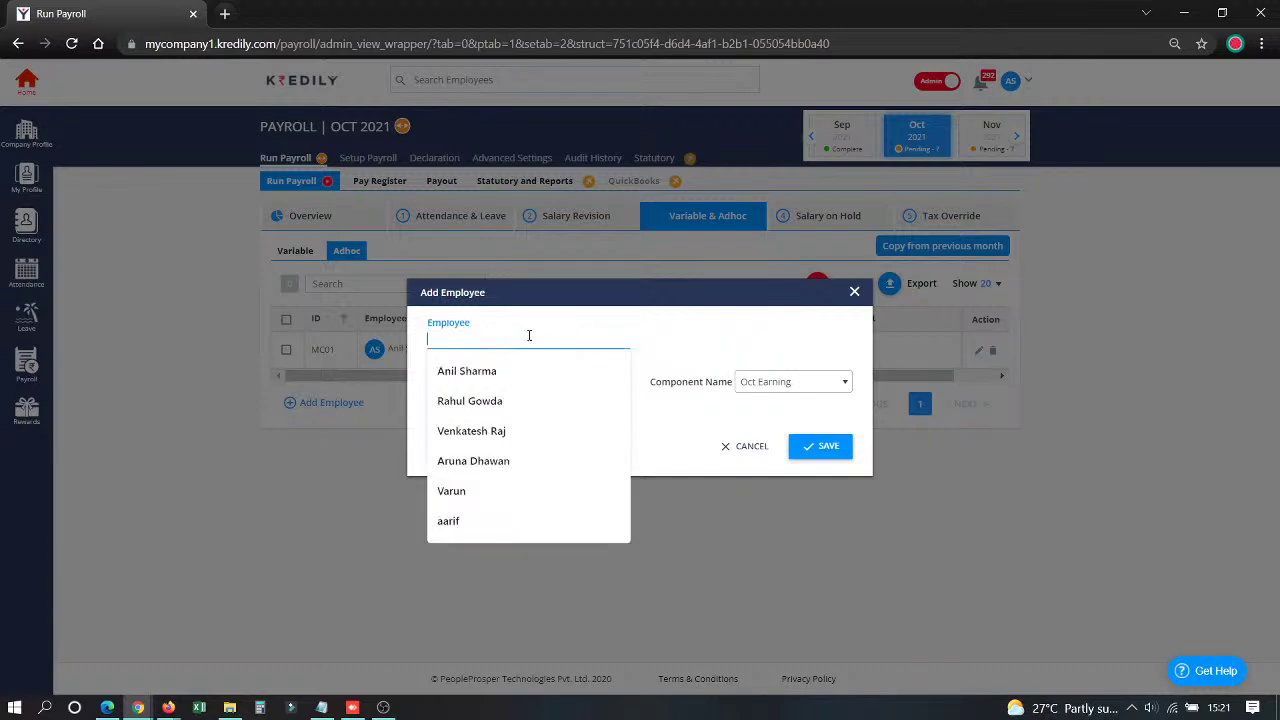
type("vis")
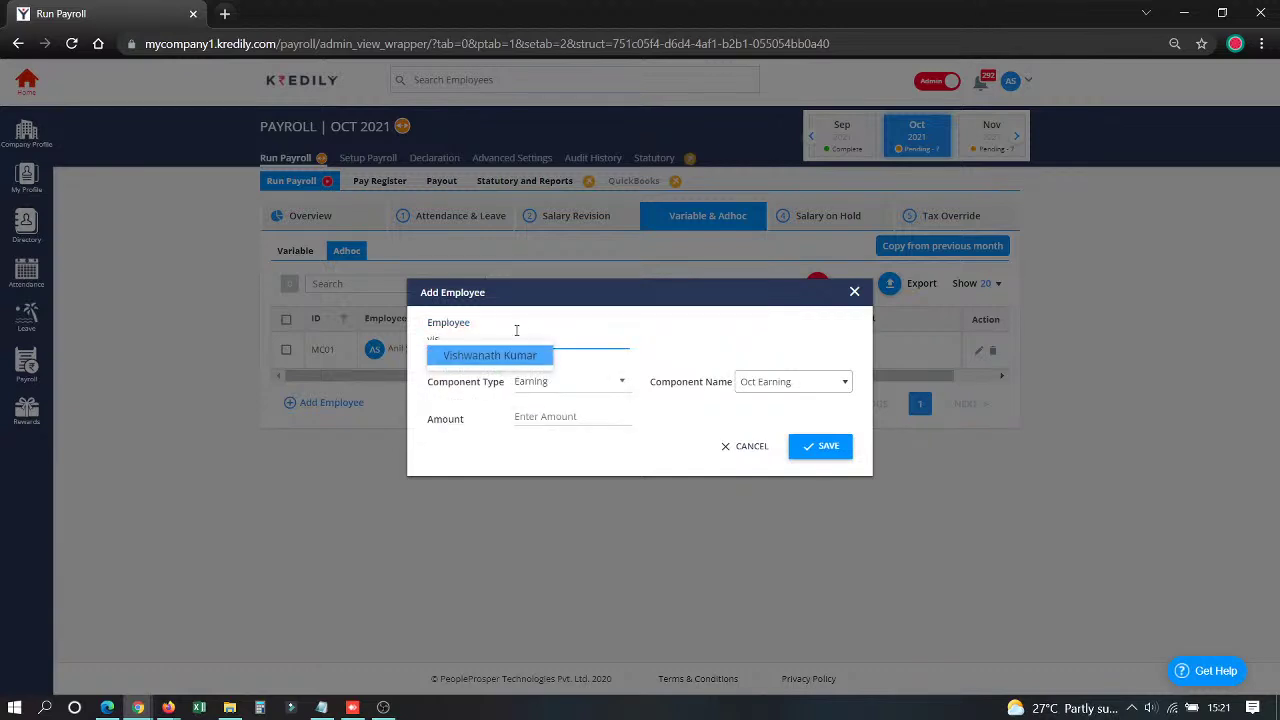
left_click(495, 357)
left_click(808, 385)
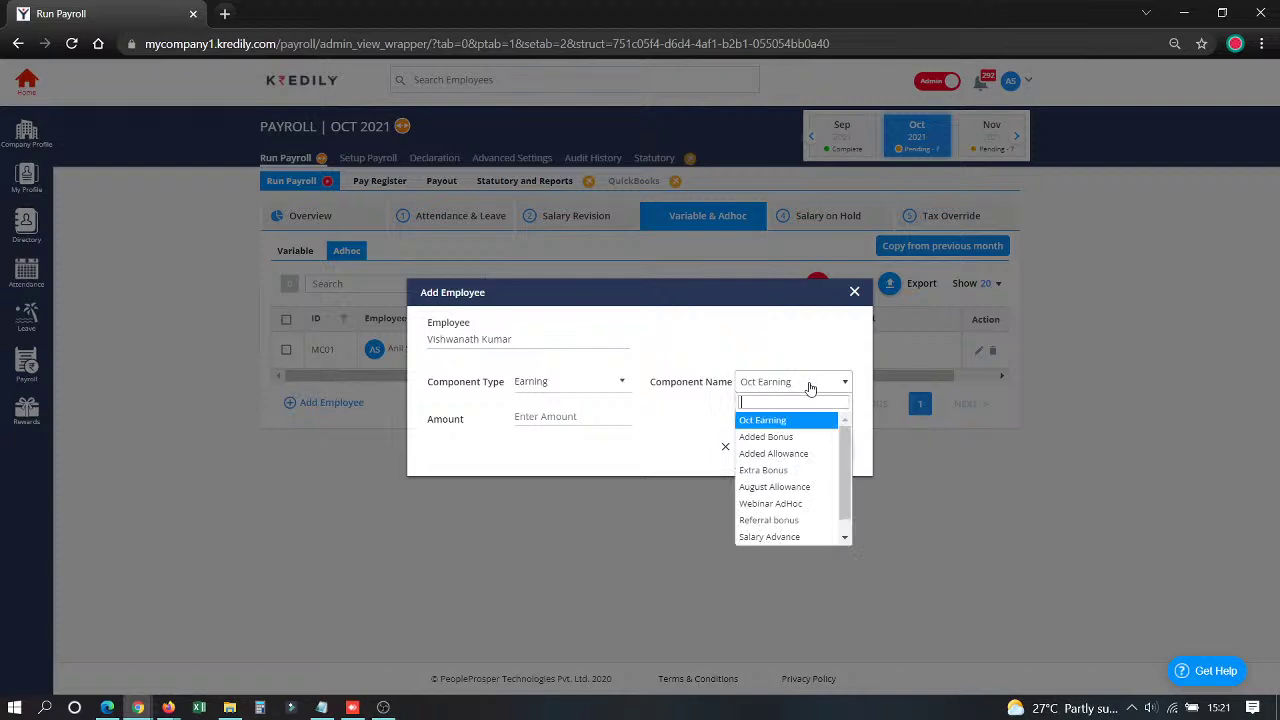
left_click_drag(846, 457, 848, 500)
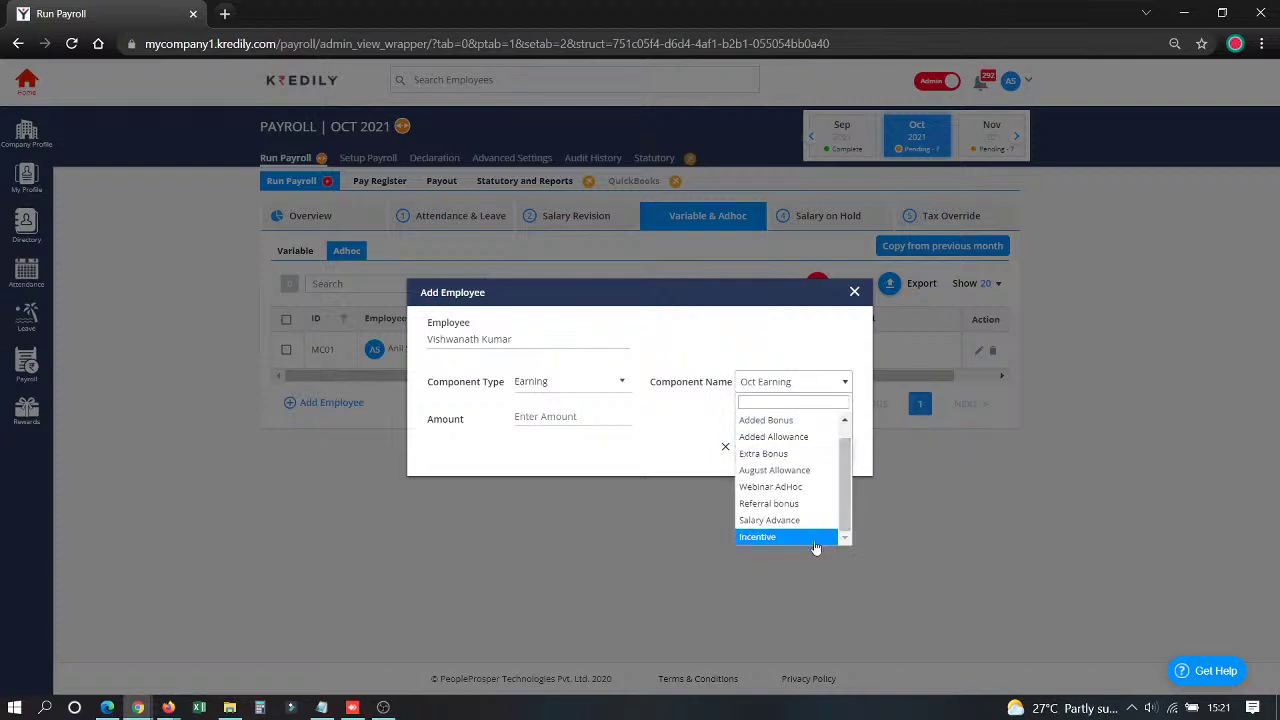
left_click(786, 540)
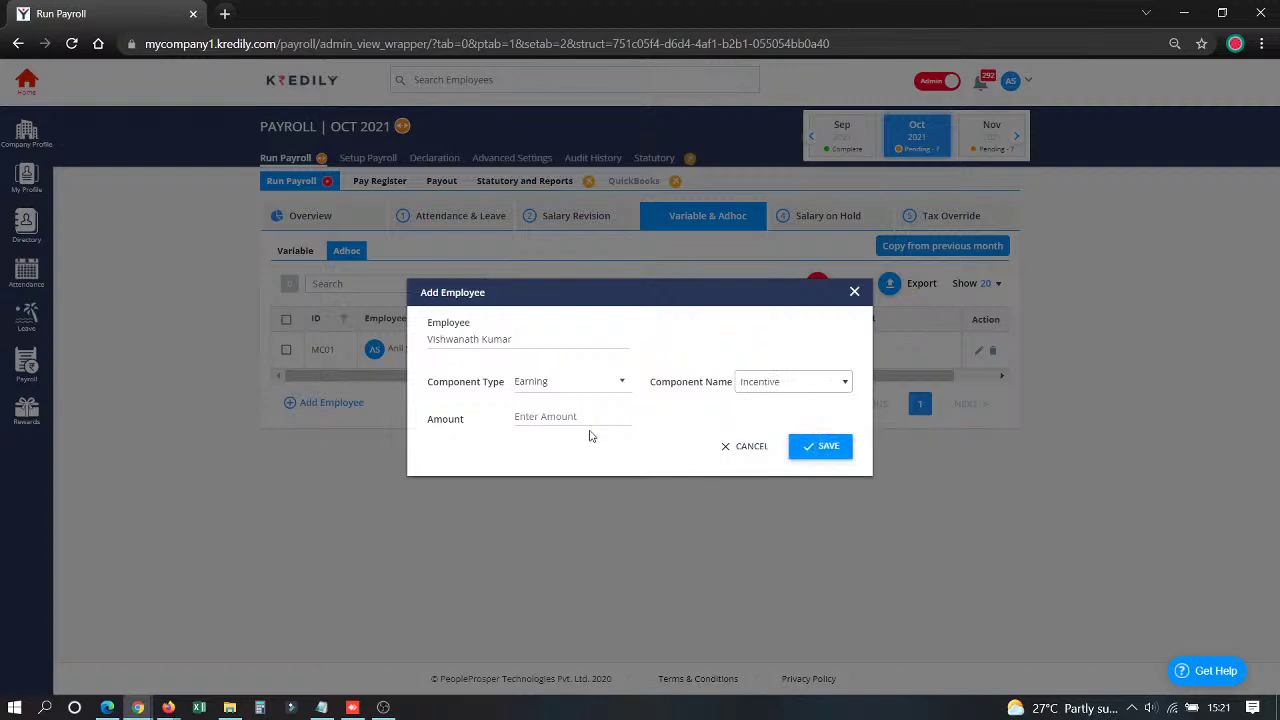
left_click(552, 414)
type("2,500")
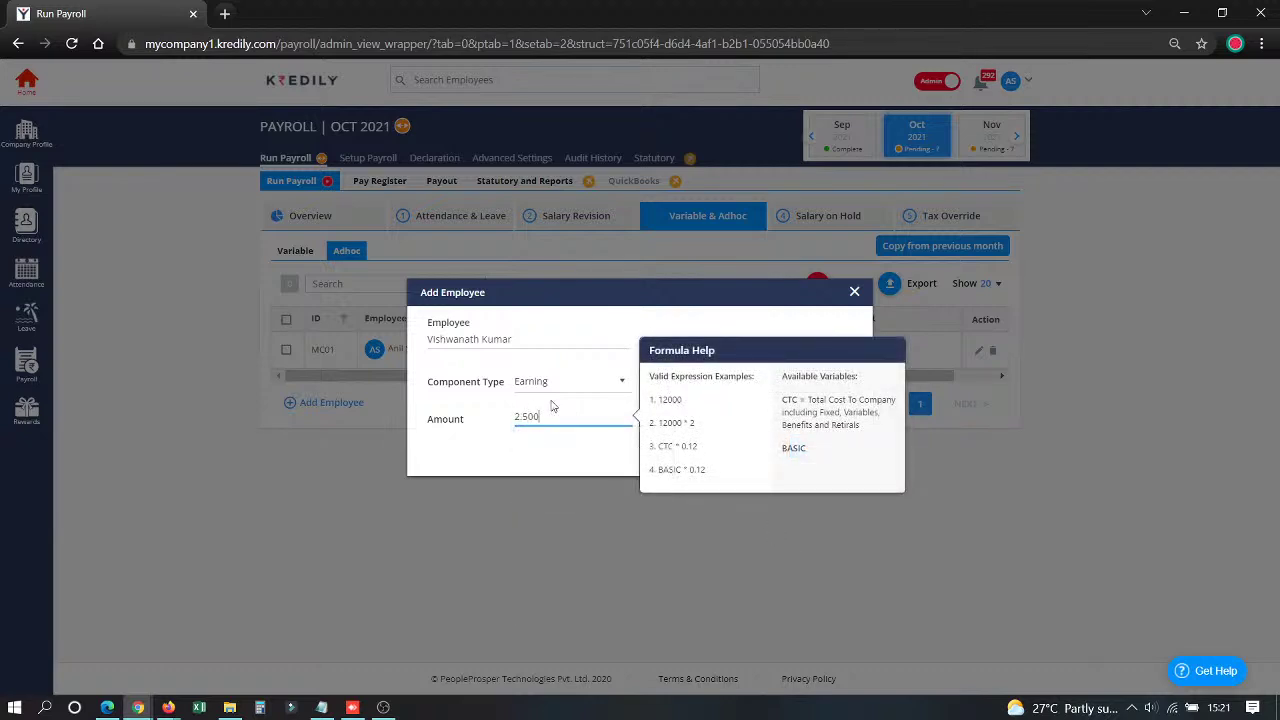
left_click(544, 451)
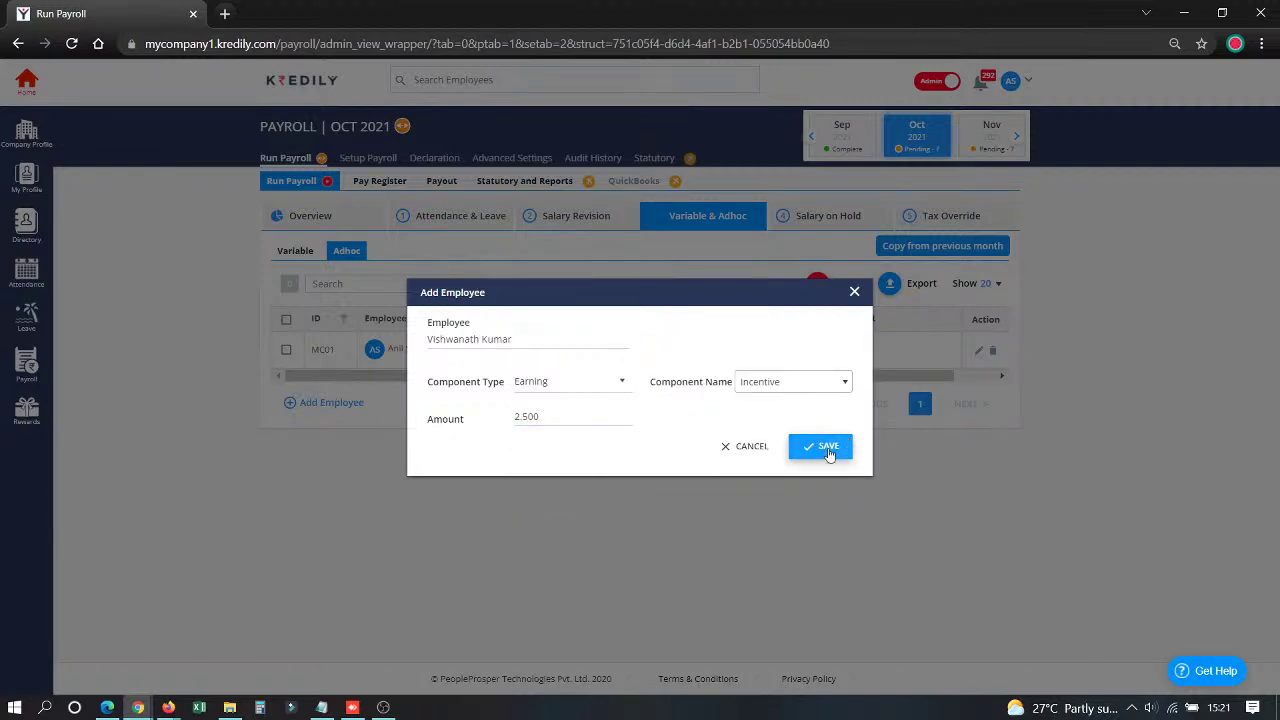
left_click(817, 450)
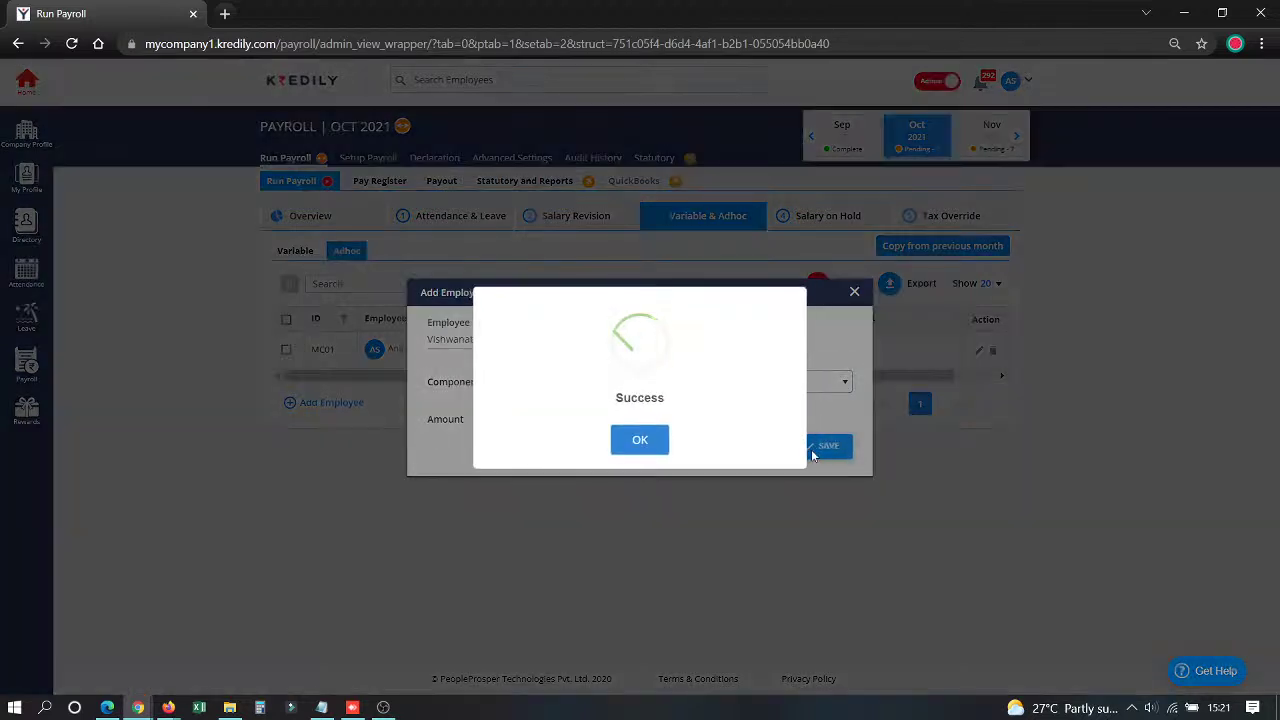
left_click(632, 447)
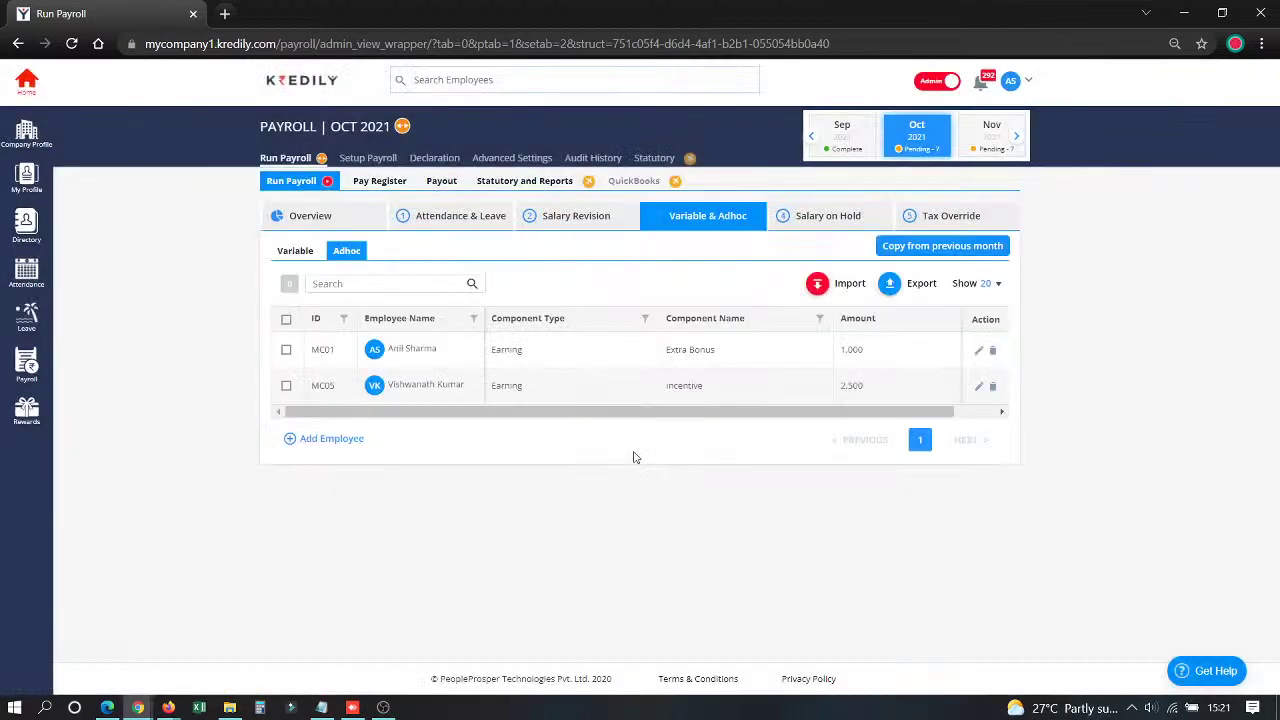
In Salary on Hold, fill in a new employee entry with pay action On Hold, cancel it, and examine the existing entry's pay action
left_click(788, 219)
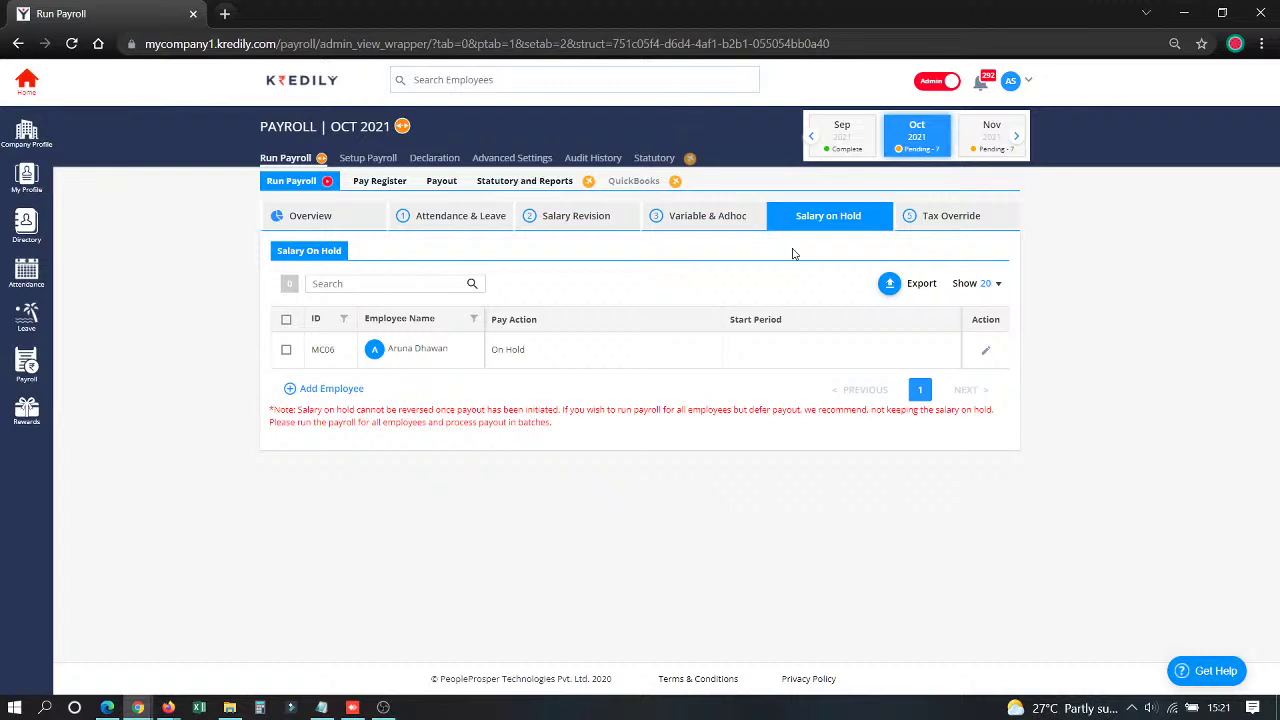
left_click(340, 392)
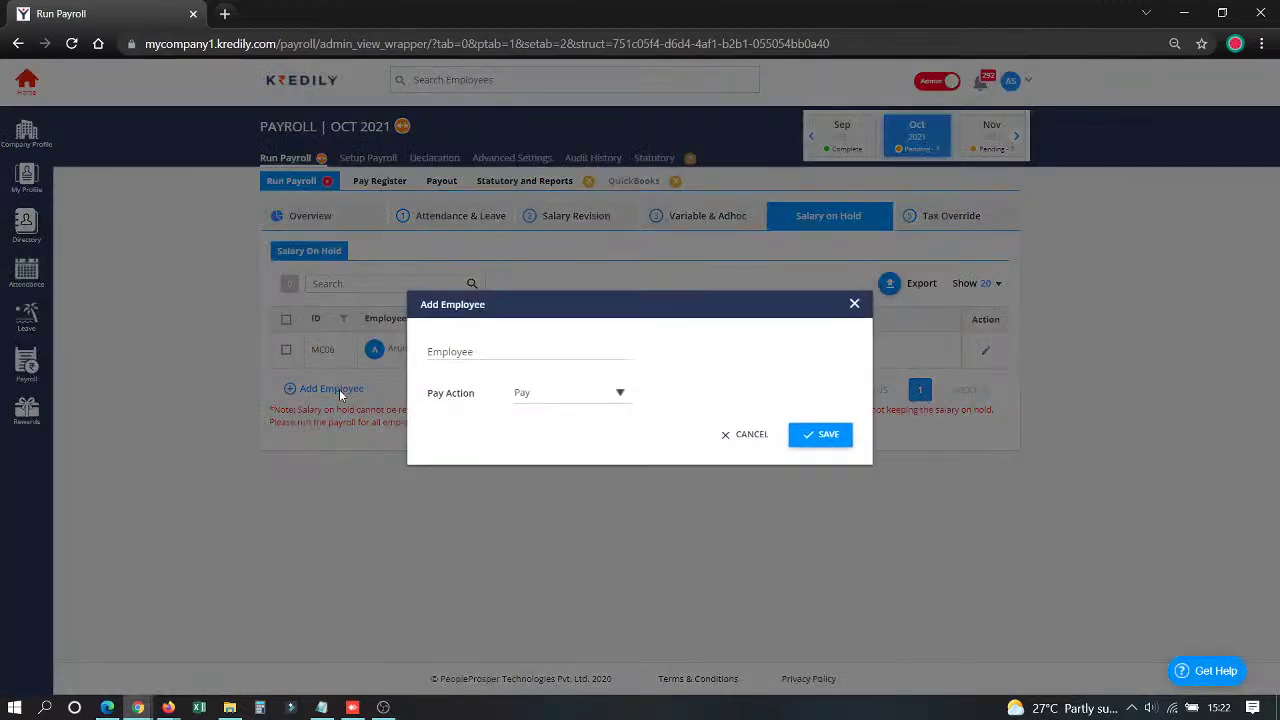
left_click(509, 350)
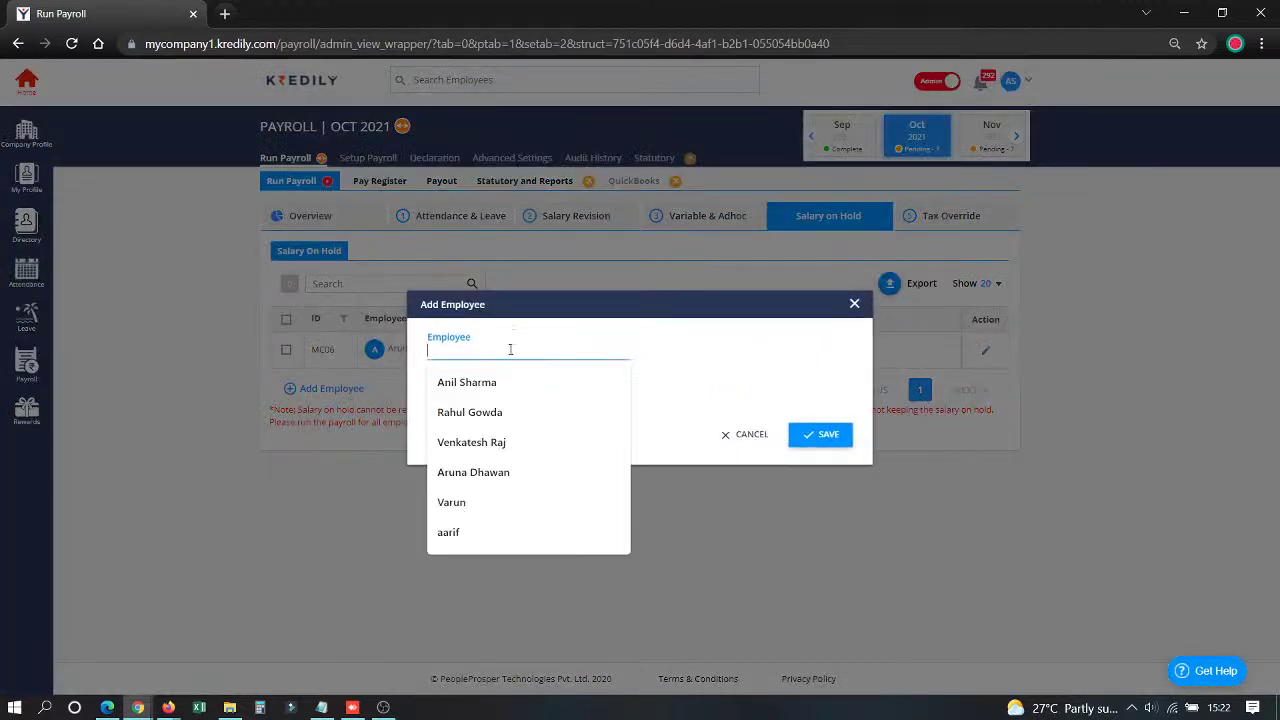
left_click(488, 412)
left_click(555, 393)
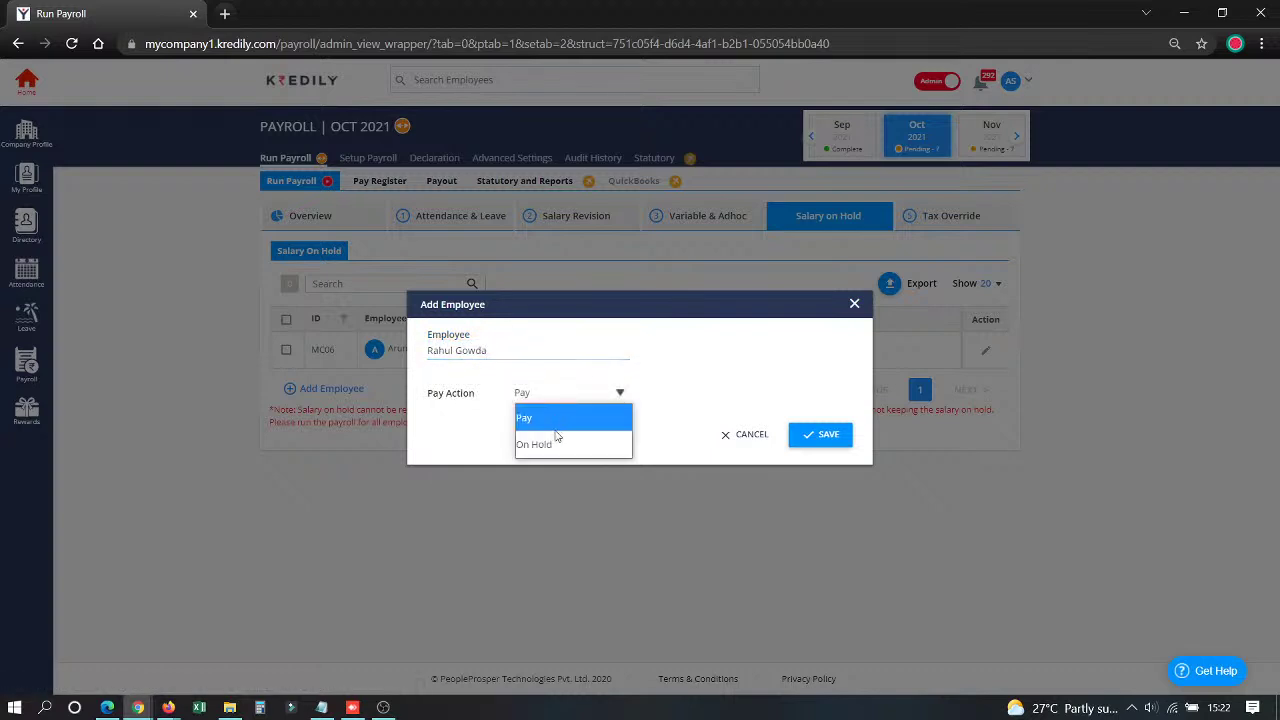
left_click(570, 444)
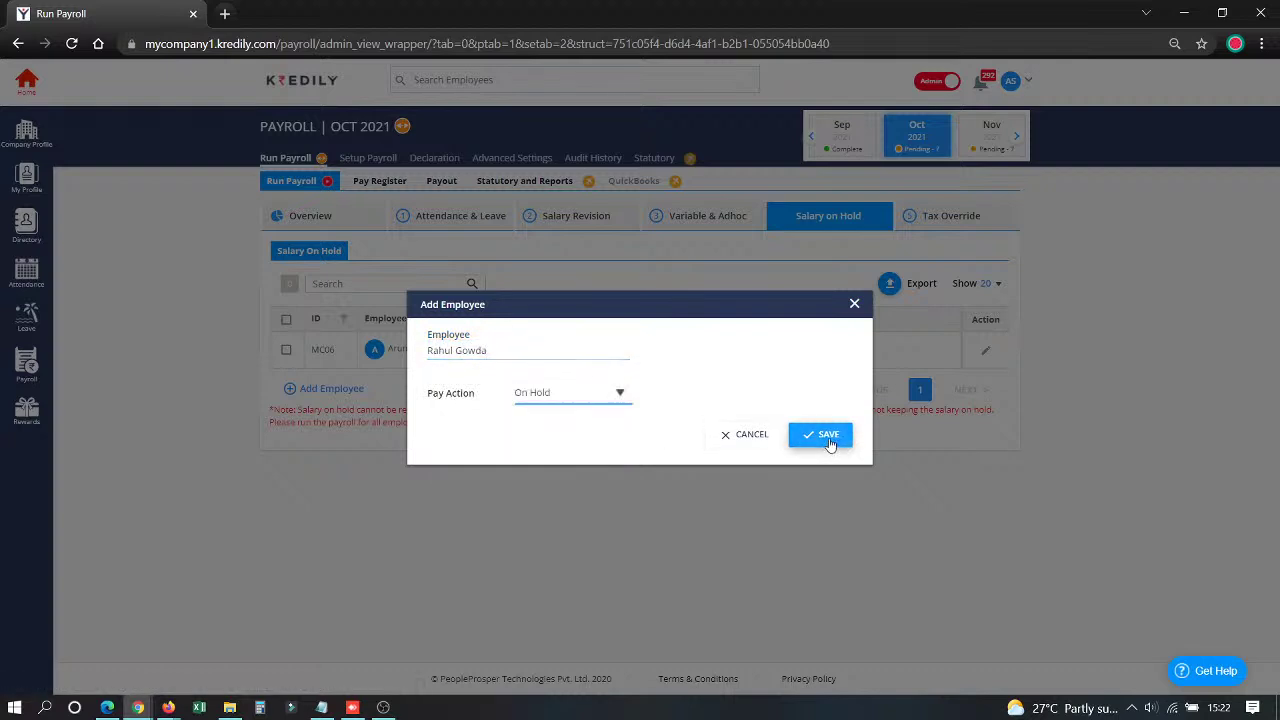
left_click(731, 447)
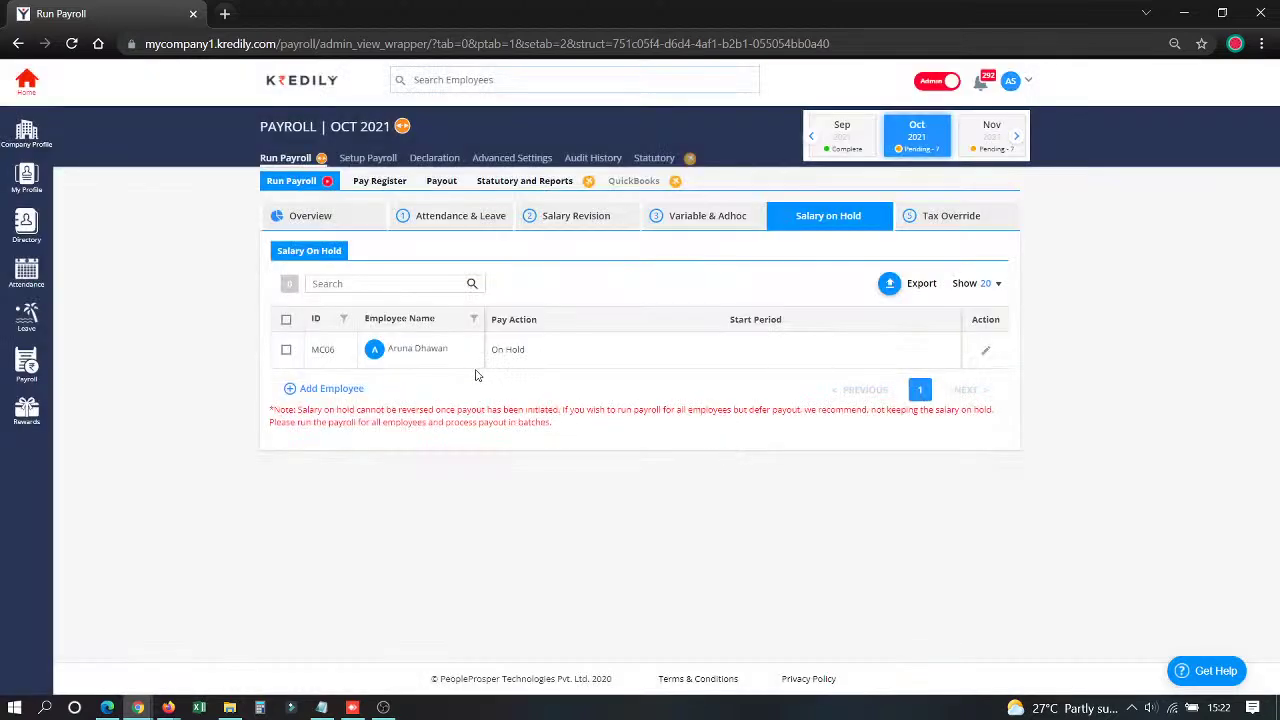
left_click_drag(493, 350, 557, 354)
Override the first employee's PT with 200 under Tax Override and save it
left_click(951, 226)
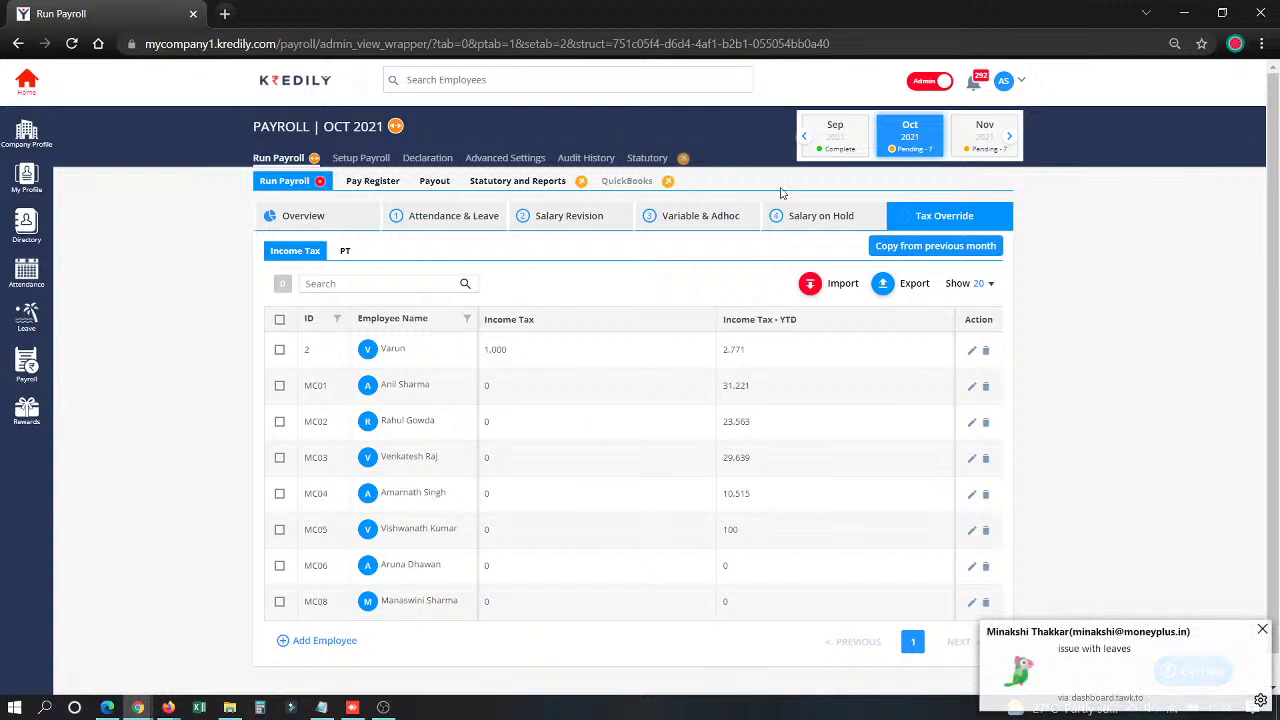
left_click(1262, 629)
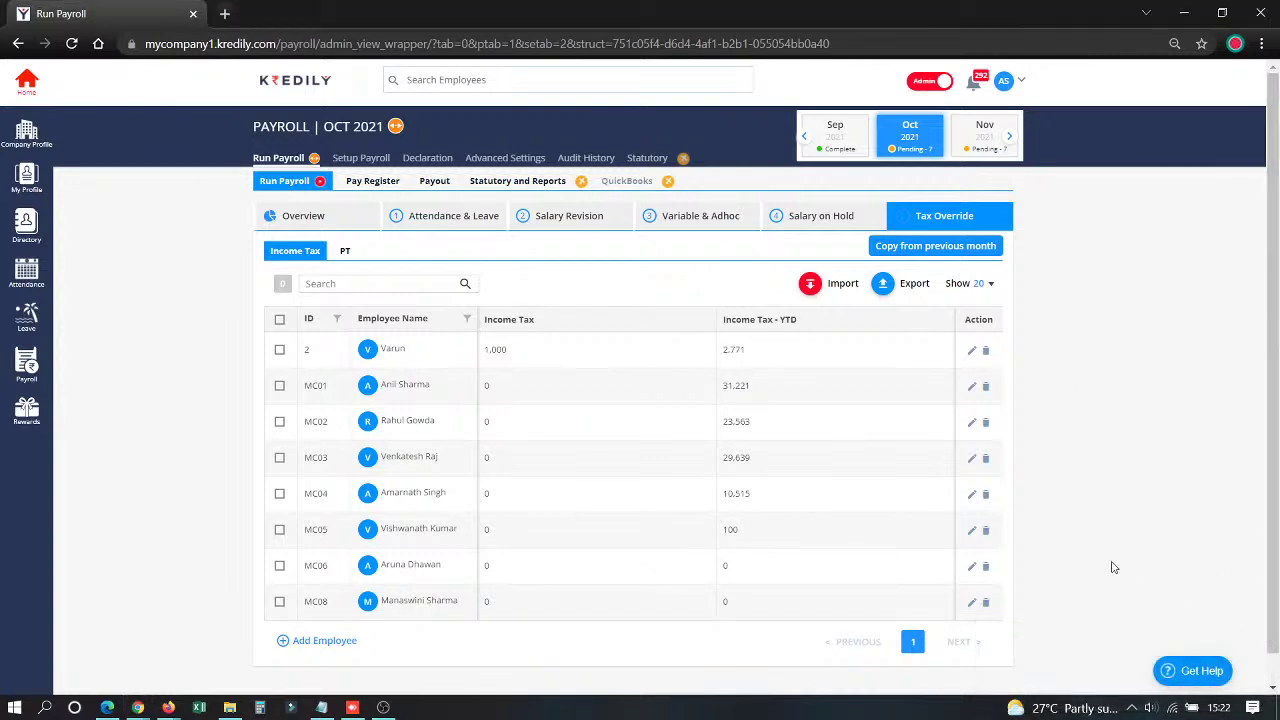
left_click(347, 252)
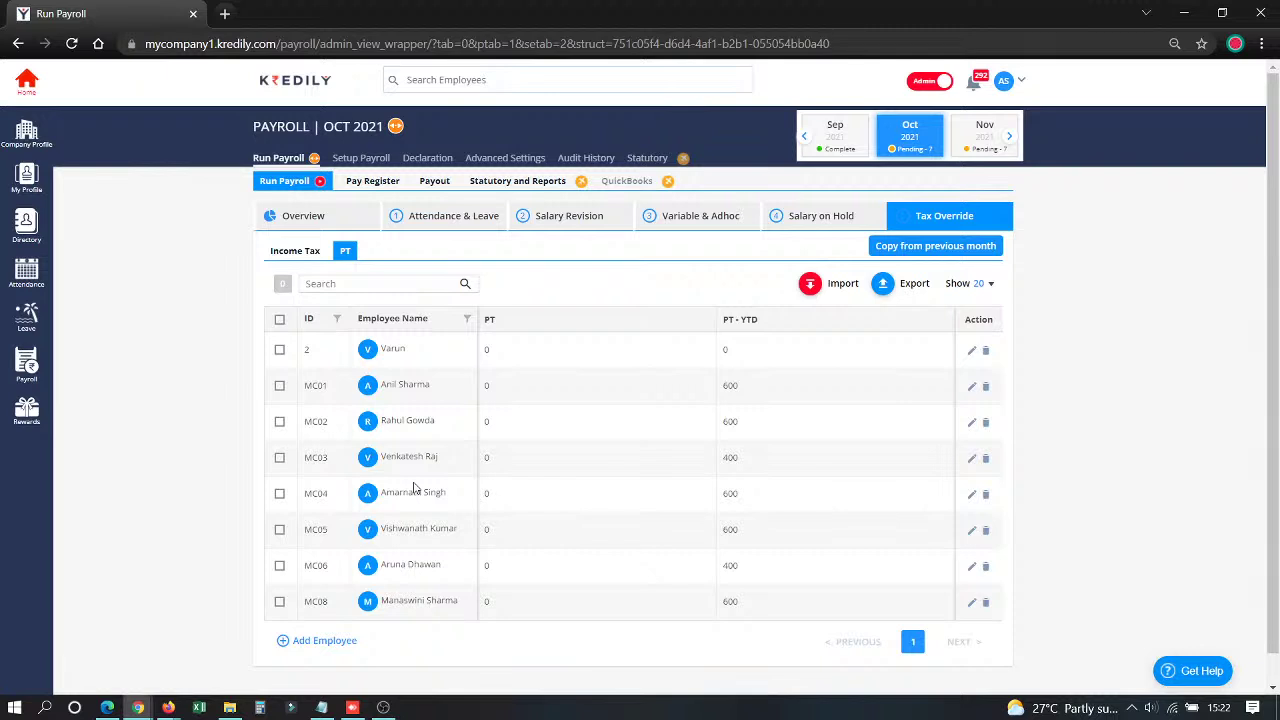
left_click(972, 351)
double_click(592, 346)
left_click(972, 354)
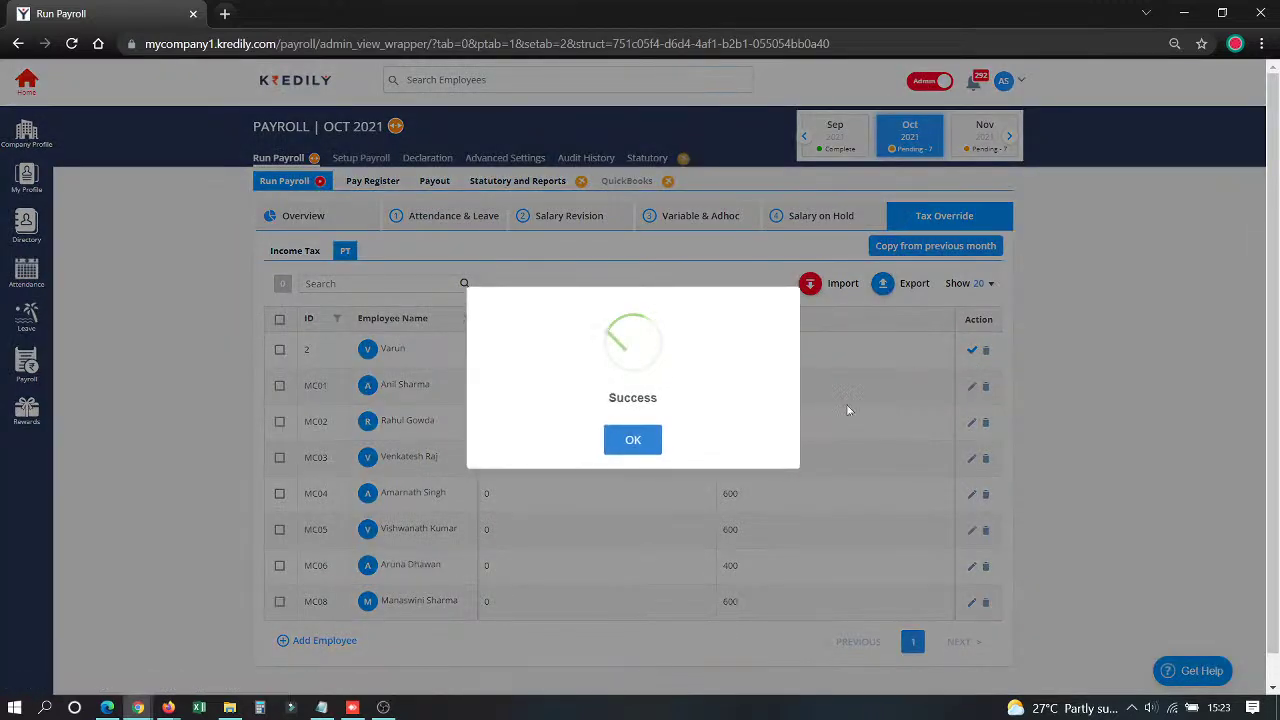
left_click(632, 436)
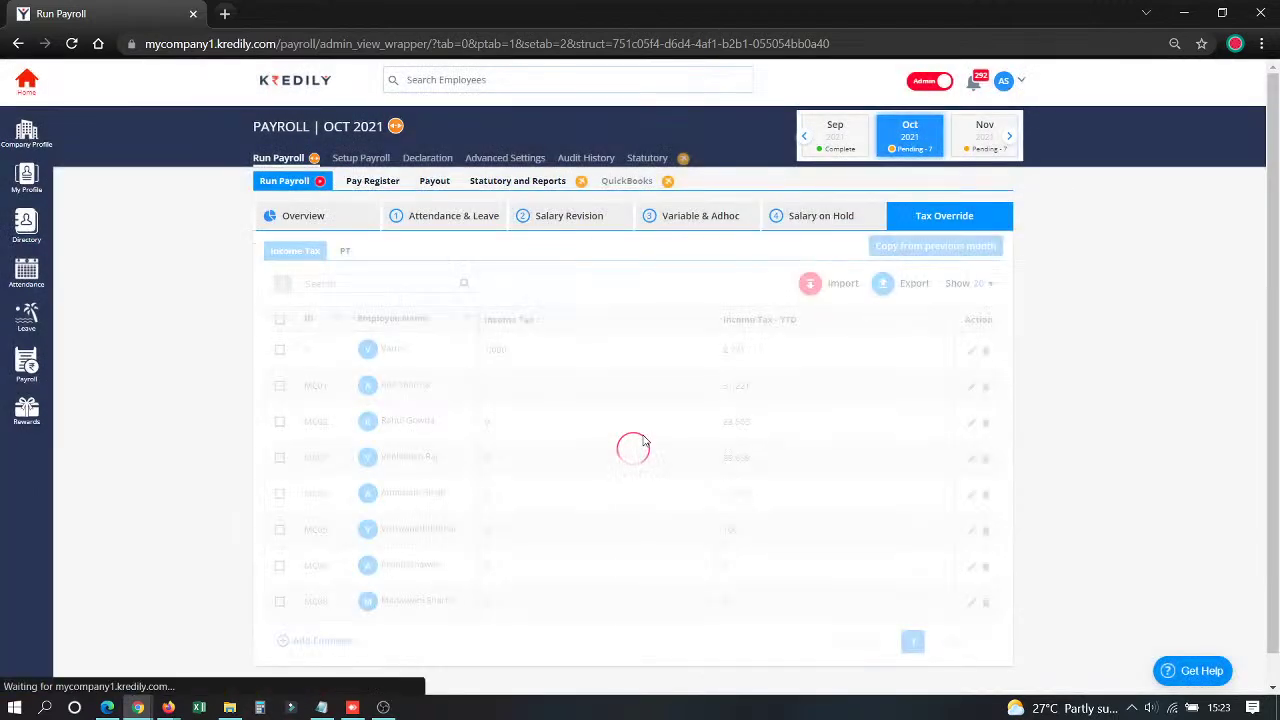
Open the Pay Register and examine each employee's salary components, PT, income tax, net pay and payroll status
left_click(362, 184)
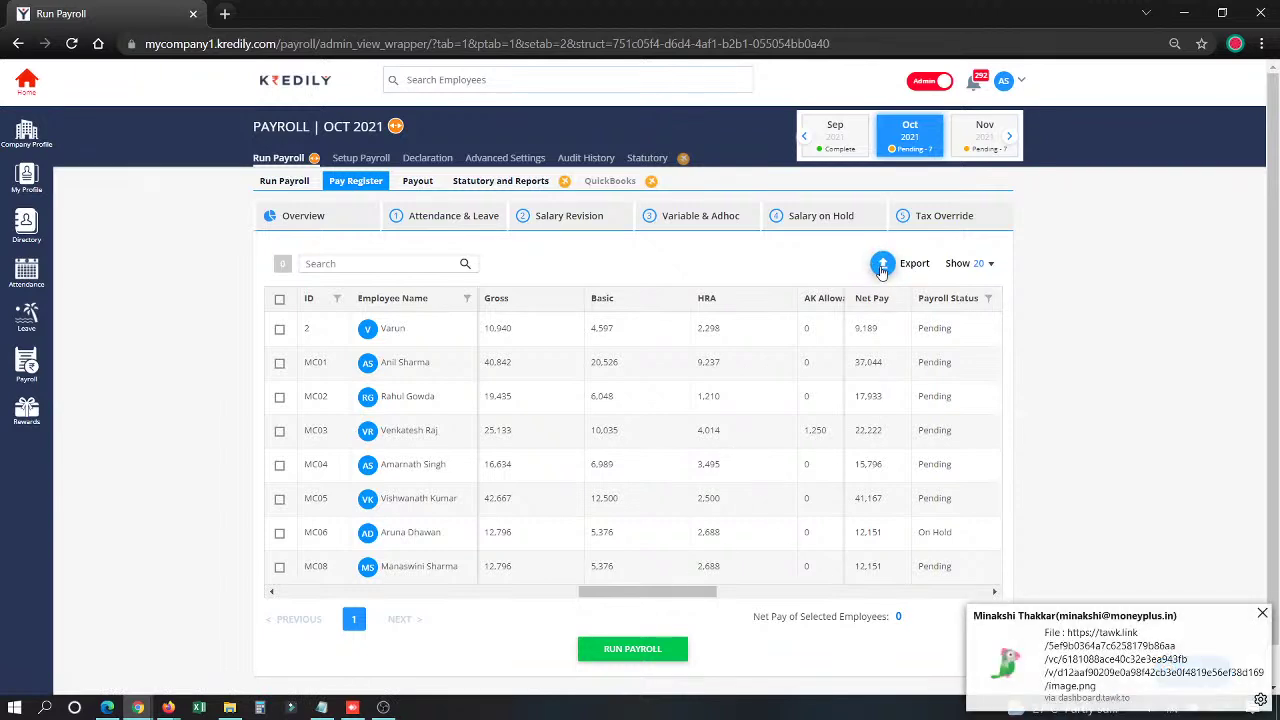
left_click(1261, 613)
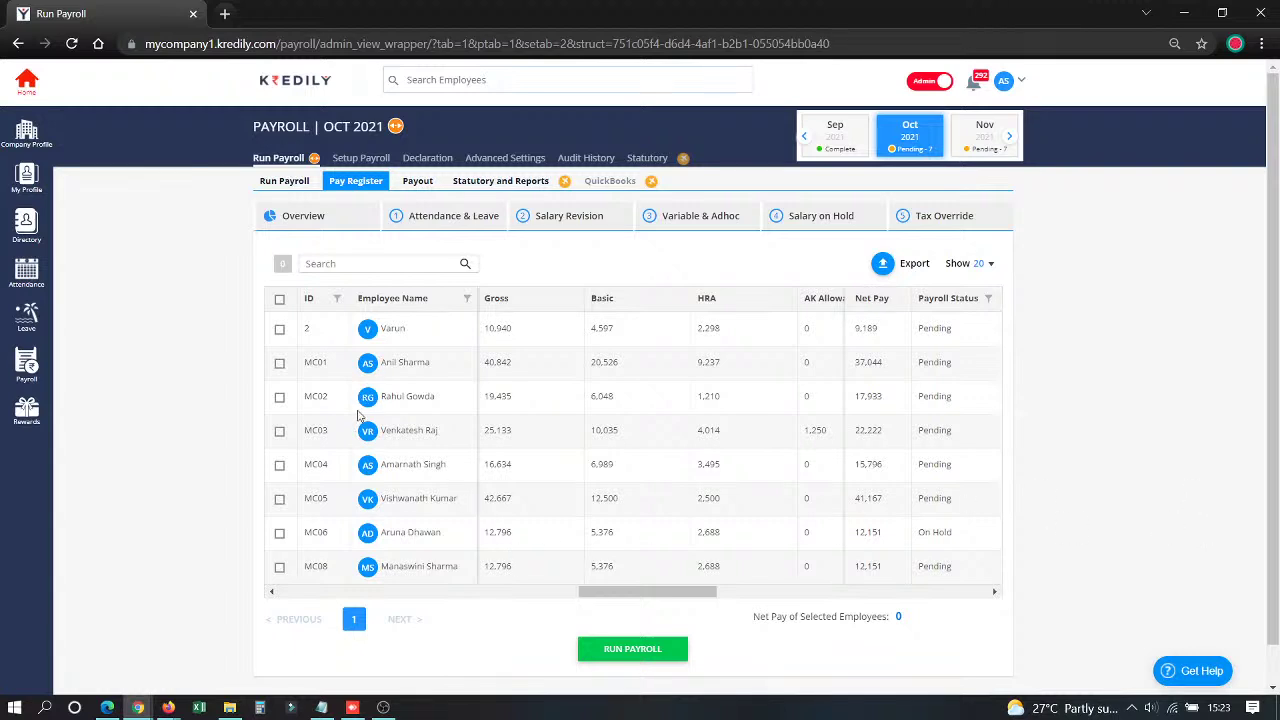
left_click_drag(628, 599, 903, 609)
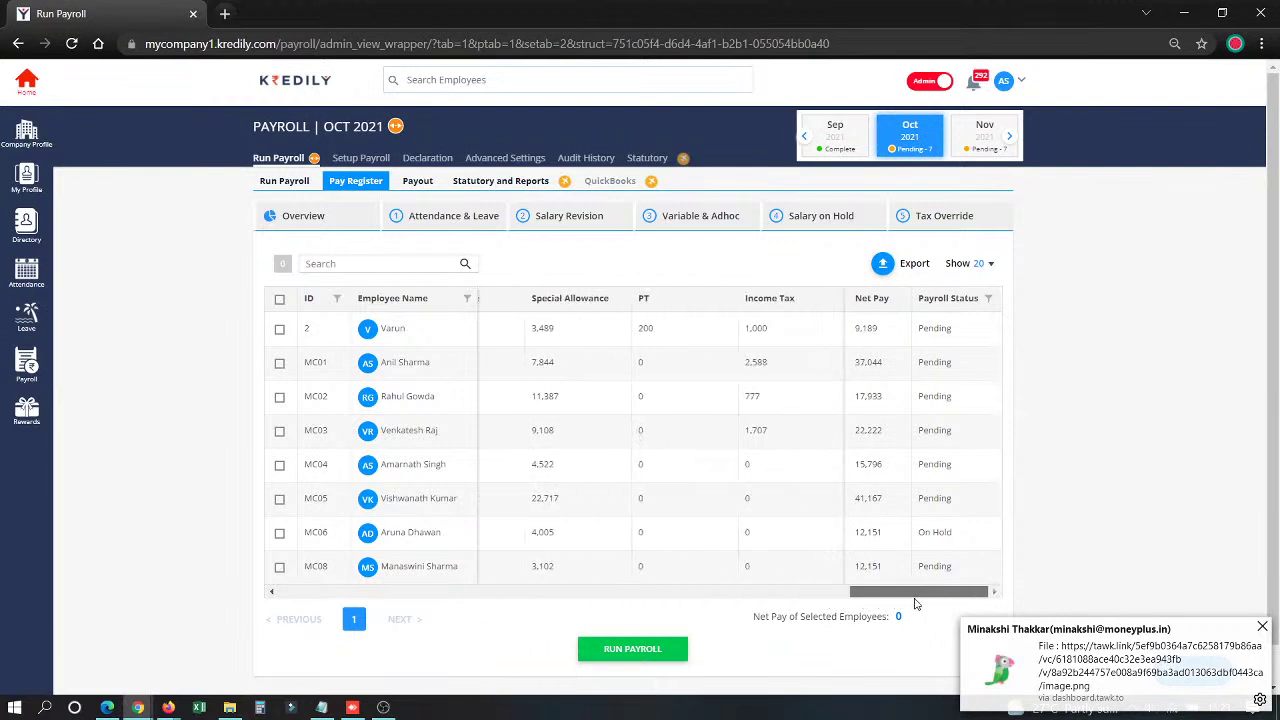
left_click(1262, 627)
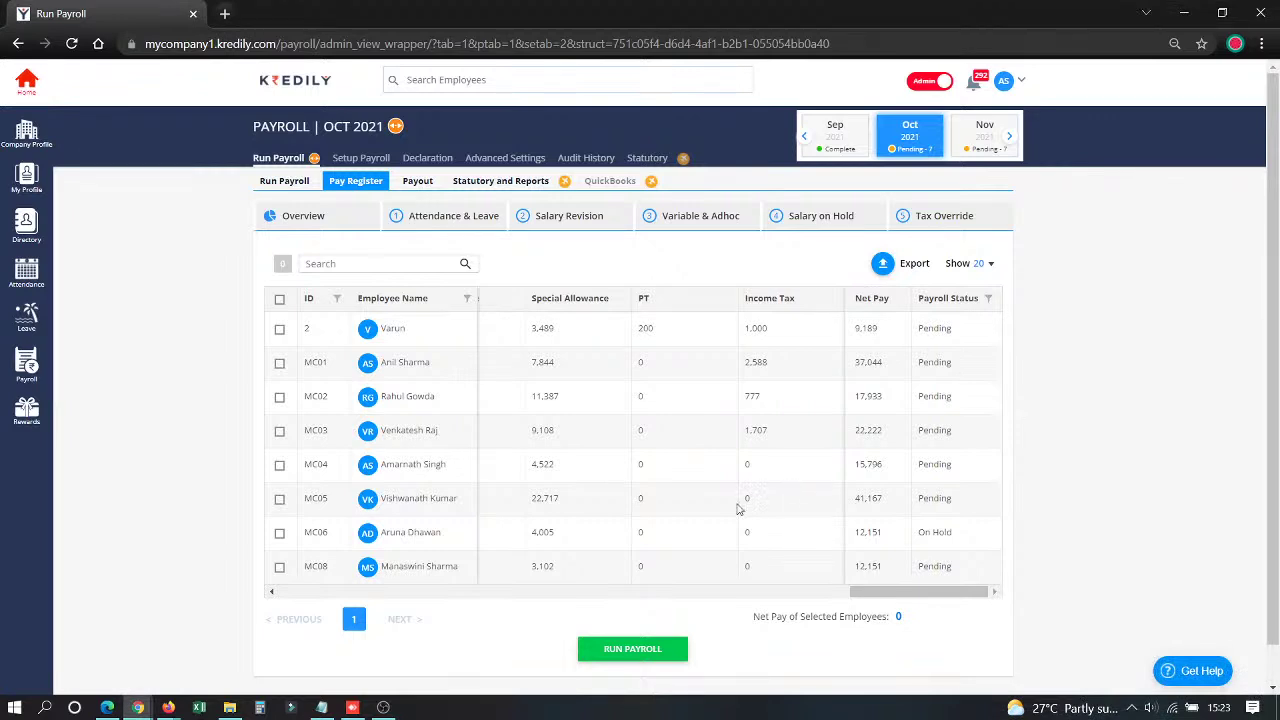
Select only the first three employees in the Pay Register
left_click(280, 300)
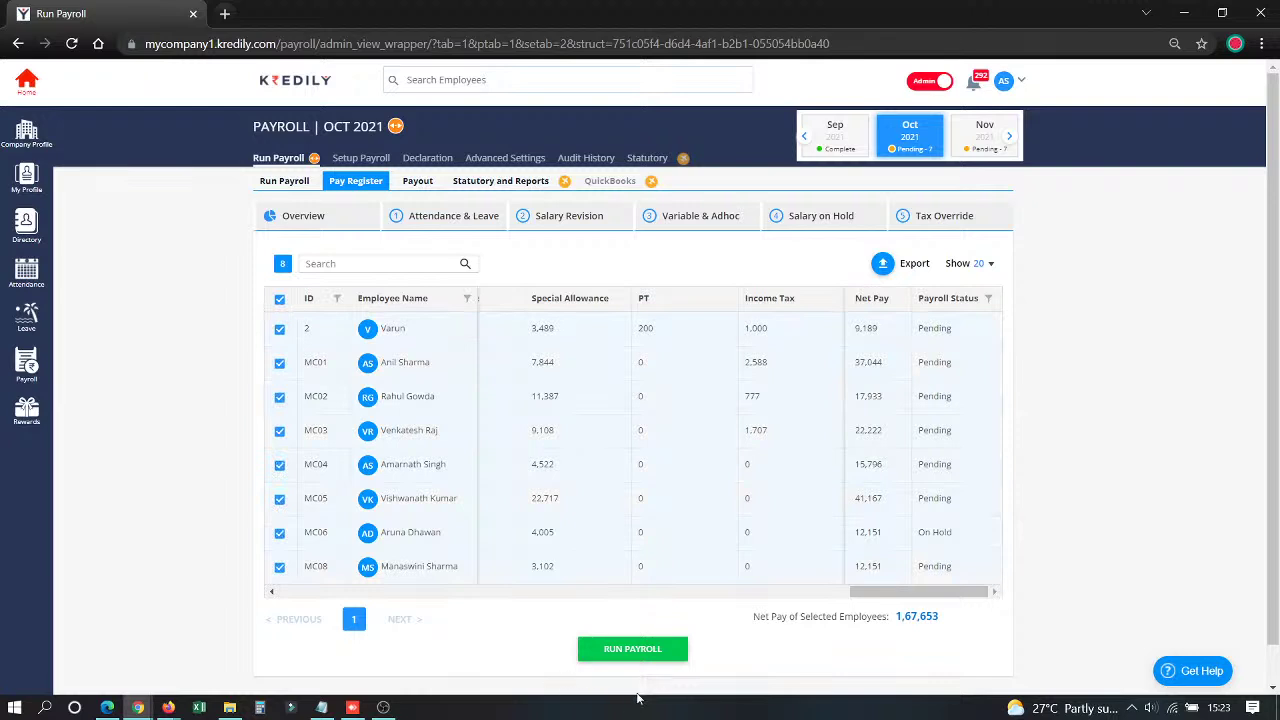
left_click(280, 300)
left_click(280, 330)
left_click(280, 366)
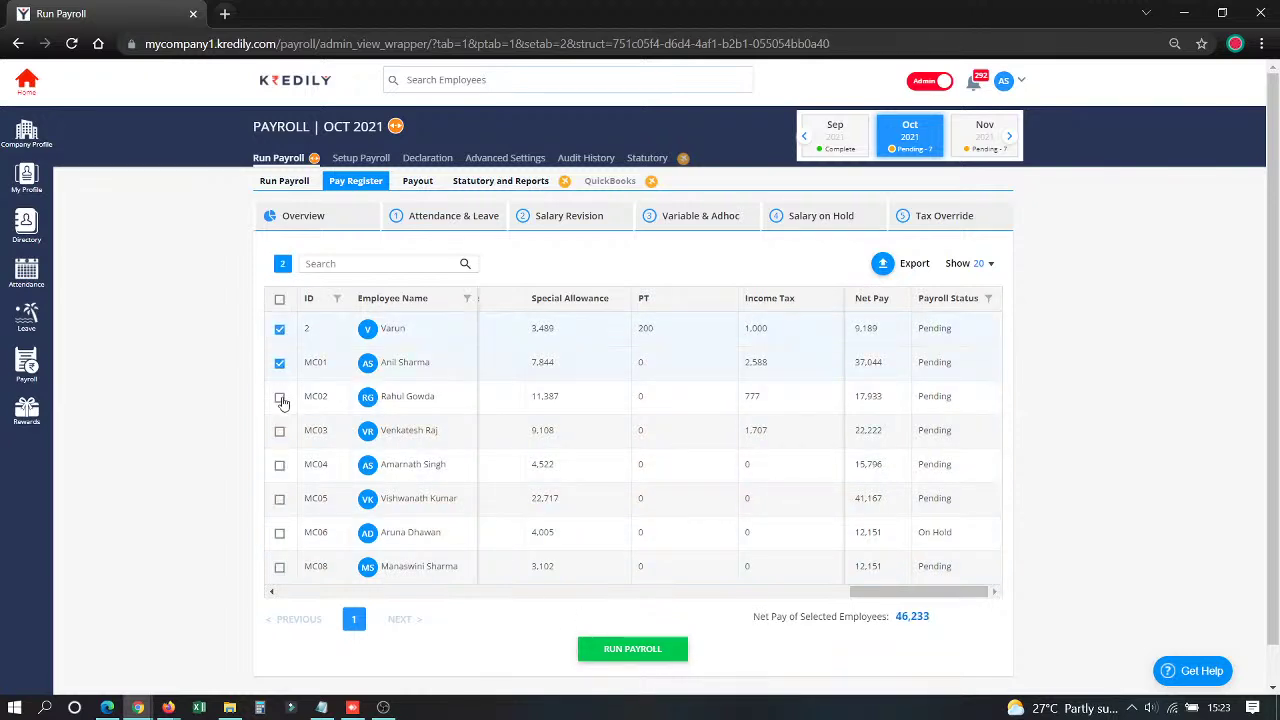
left_click(280, 398)
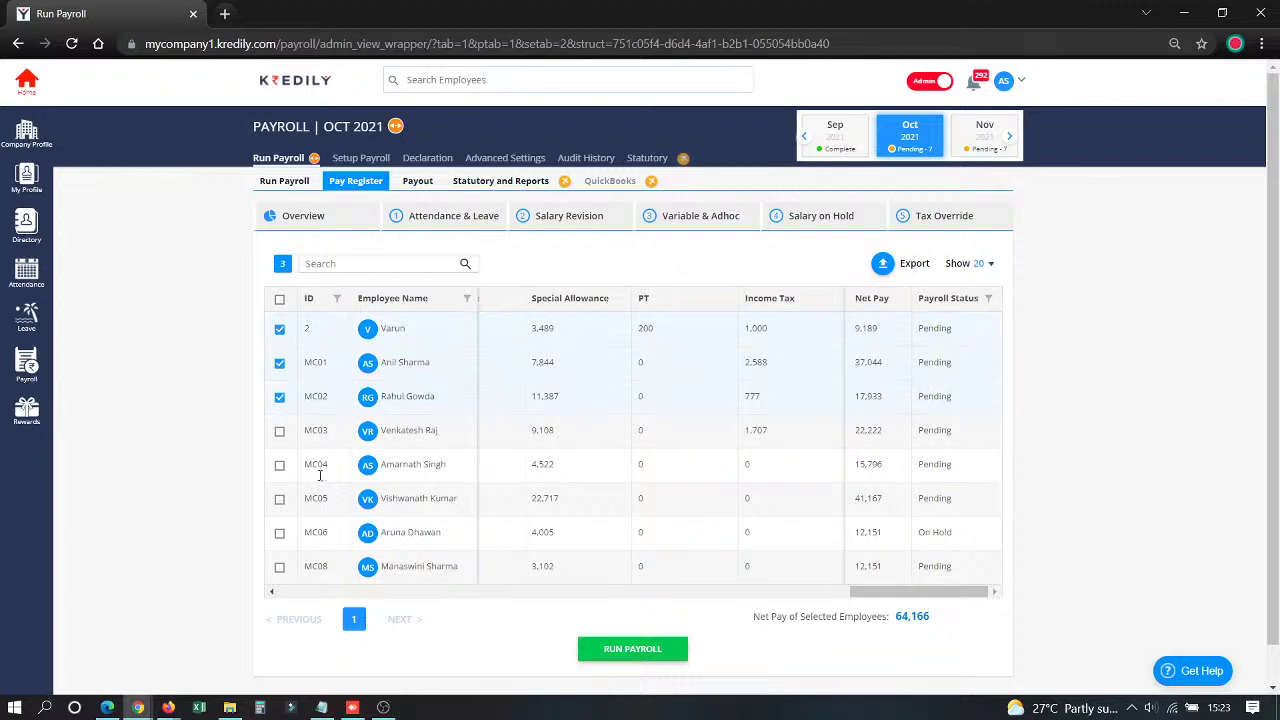
Run the October 2021 payroll for the selected employees, confirming that the payroll data has been verified
left_click(618, 647)
left_click(746, 432)
left_click(607, 657)
left_click(503, 398)
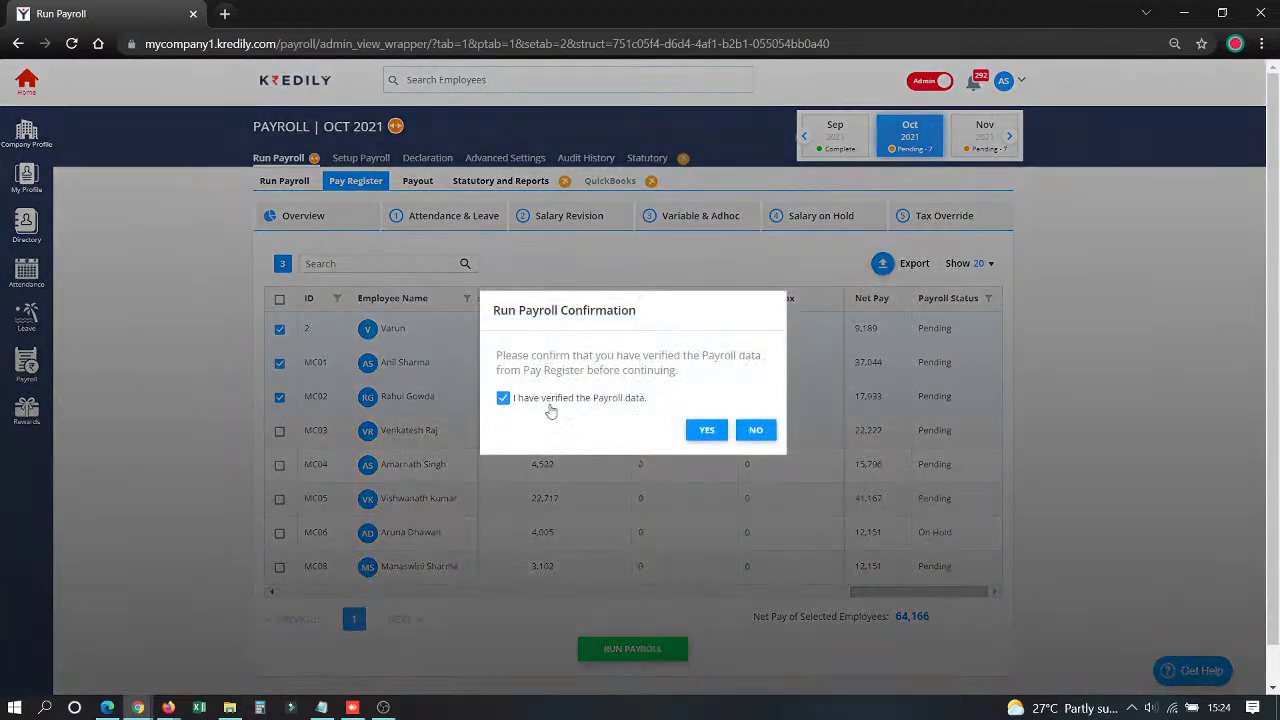
left_click(697, 430)
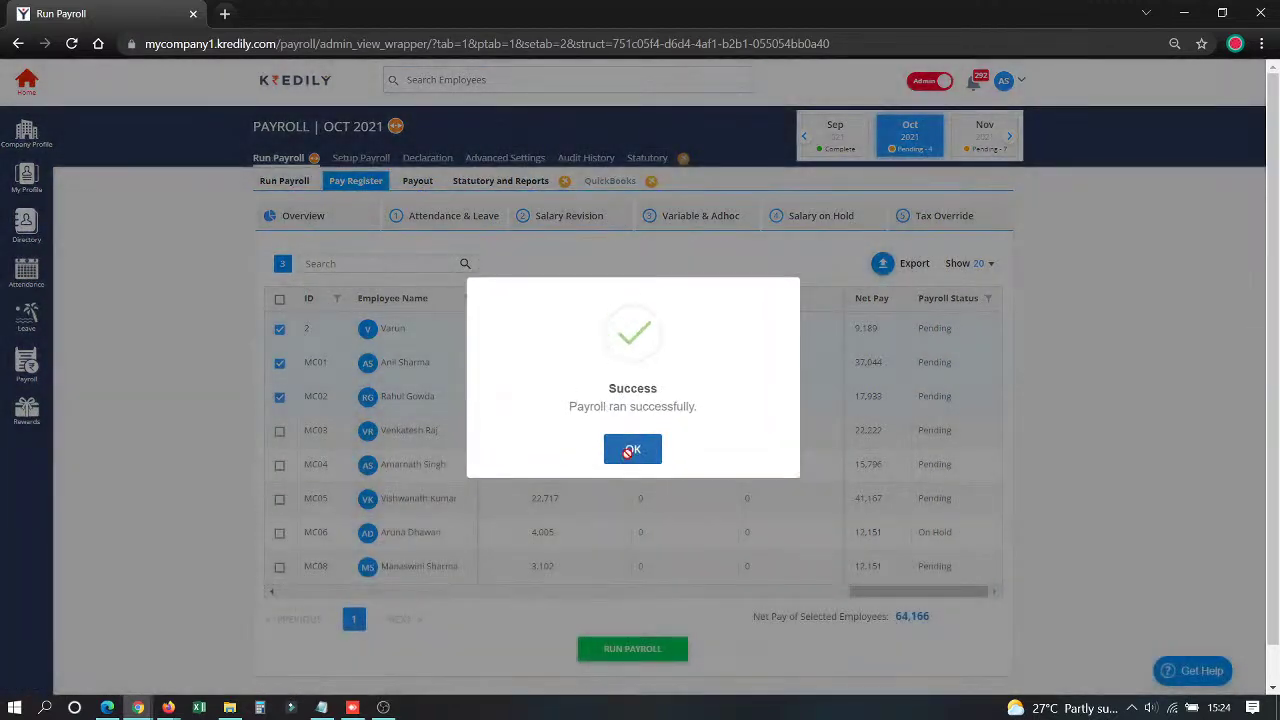
Reload the payroll page and reopen the October 2021 Pay Register to check the employees' payroll status and salary components
left_click(615, 448)
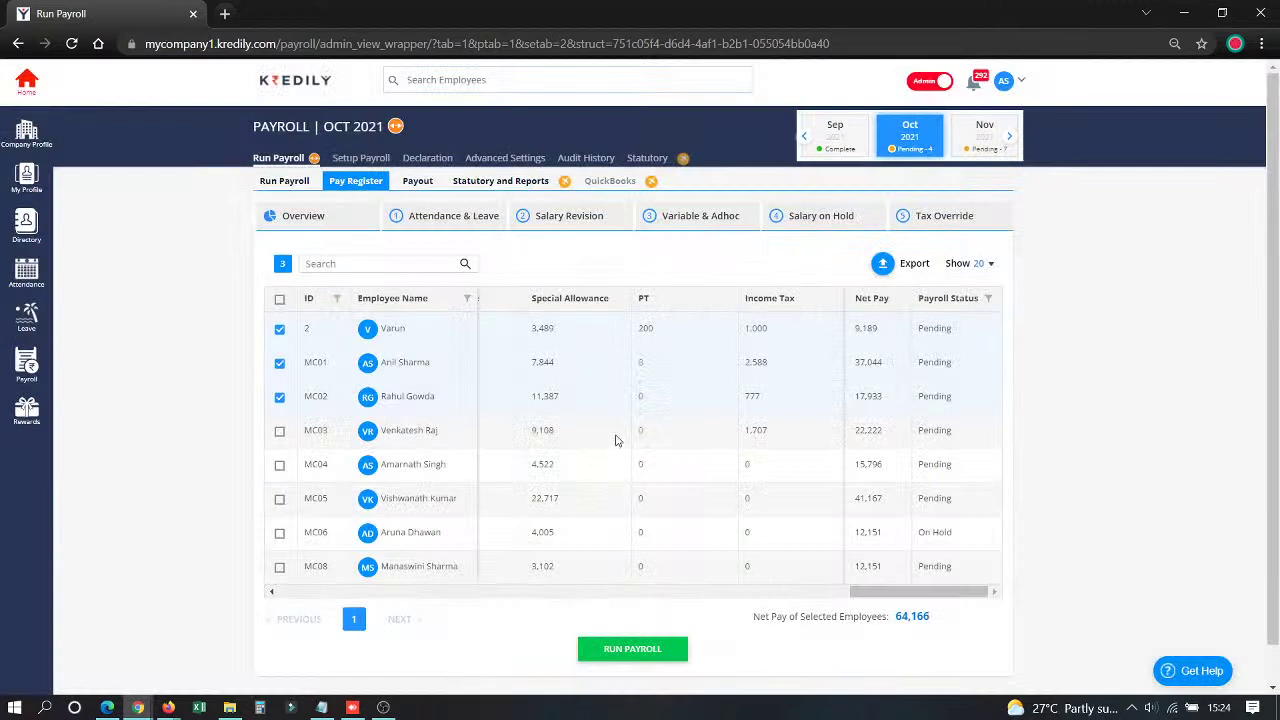
left_click(71, 43)
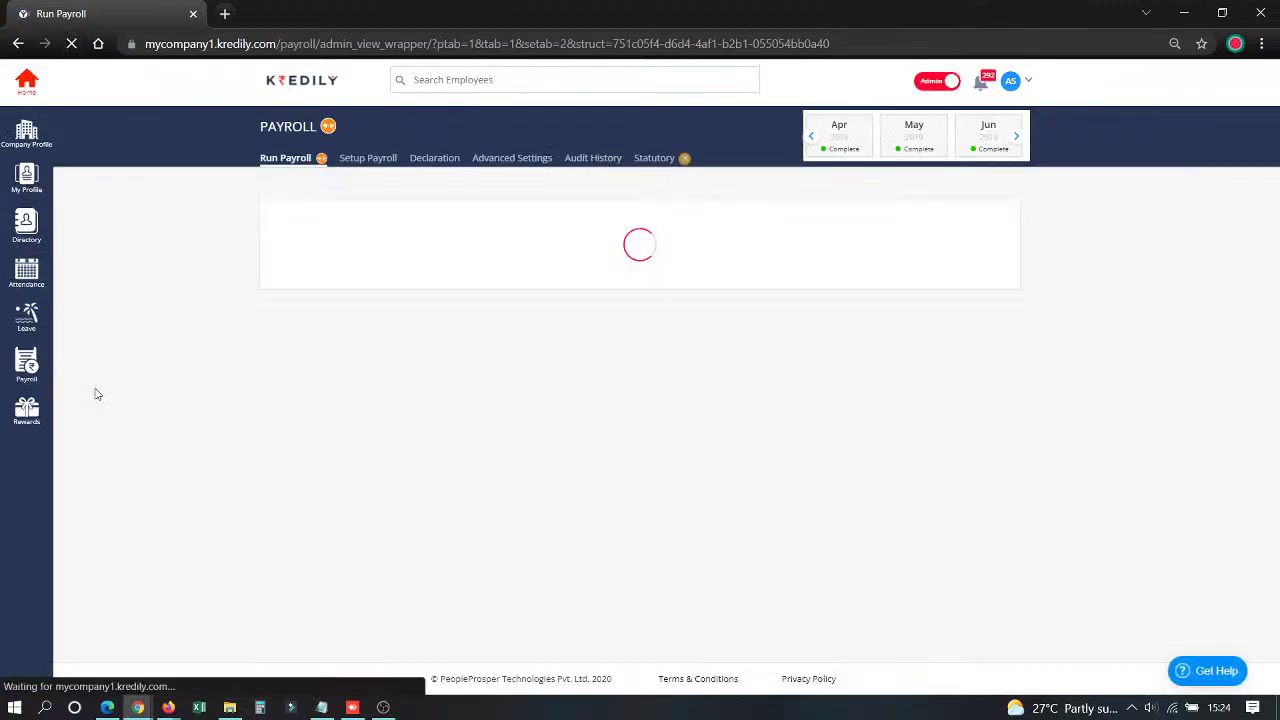
left_click(917, 138)
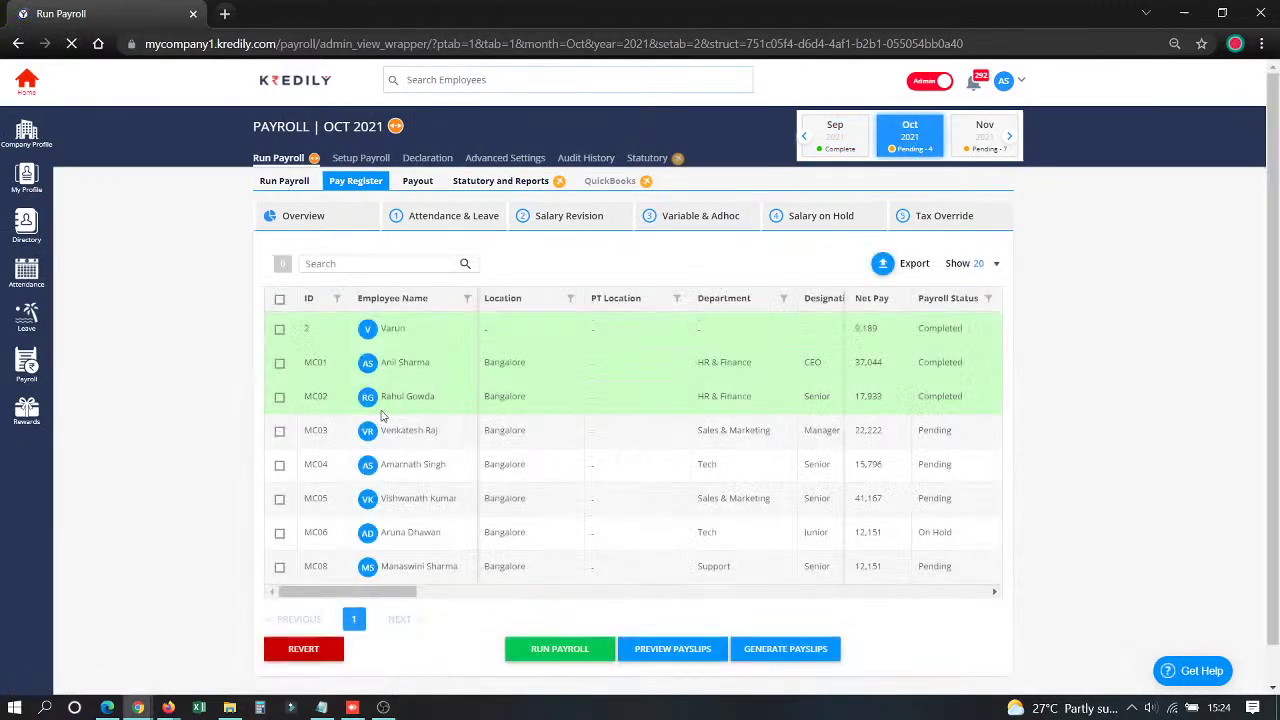
scroll(380, 400, "right", 5)
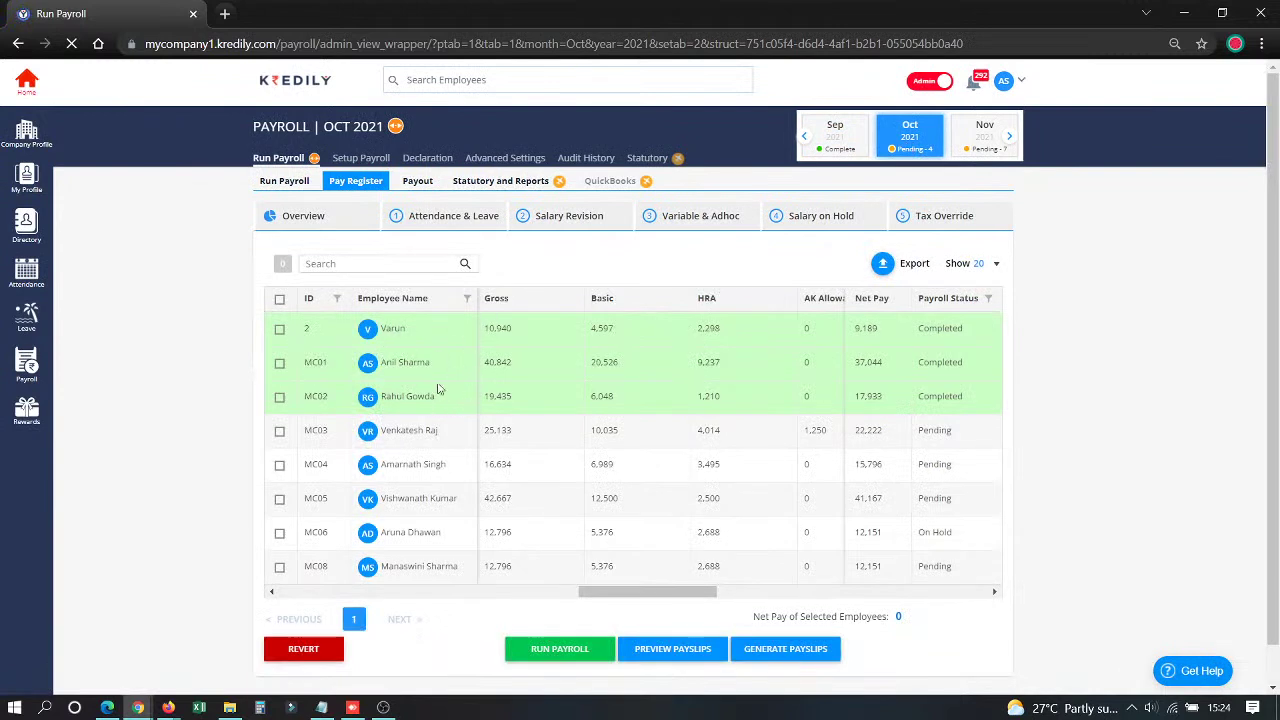
Generate October 2021 payslips for the first three employees in the Pay Register, confirm the generation, and refresh the register
left_click(280, 329)
left_click(280, 366)
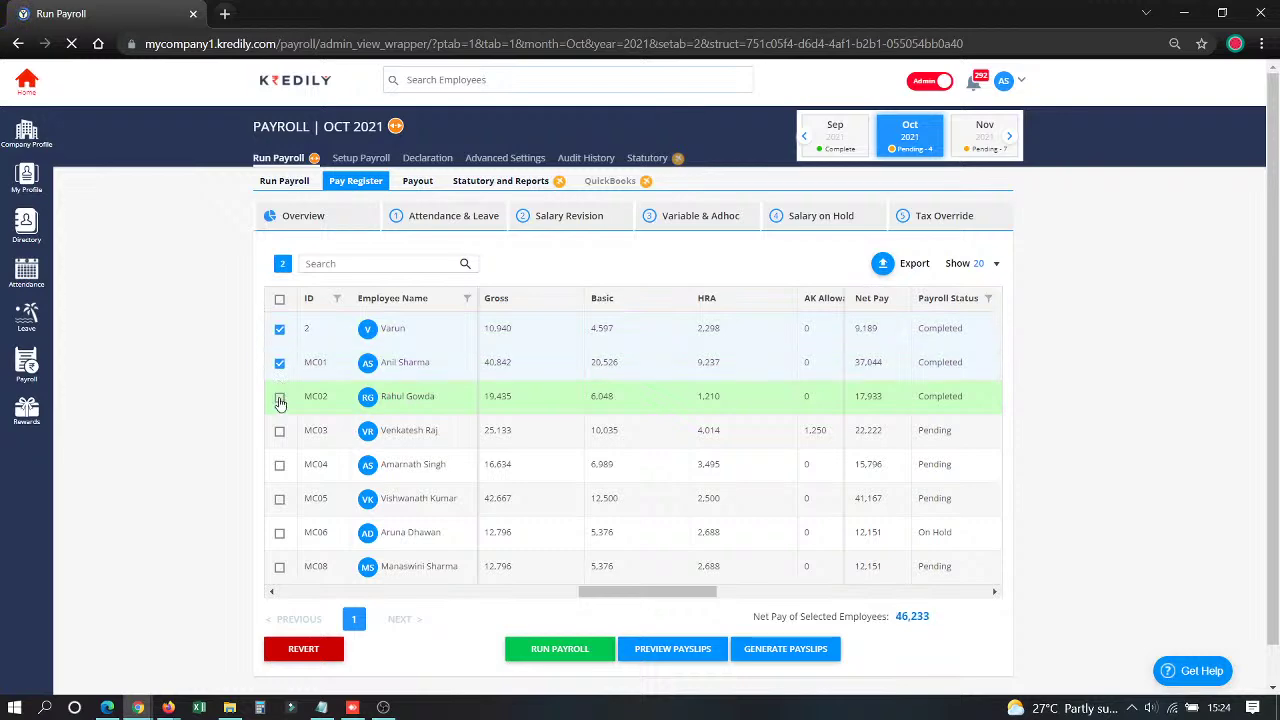
left_click(280, 398)
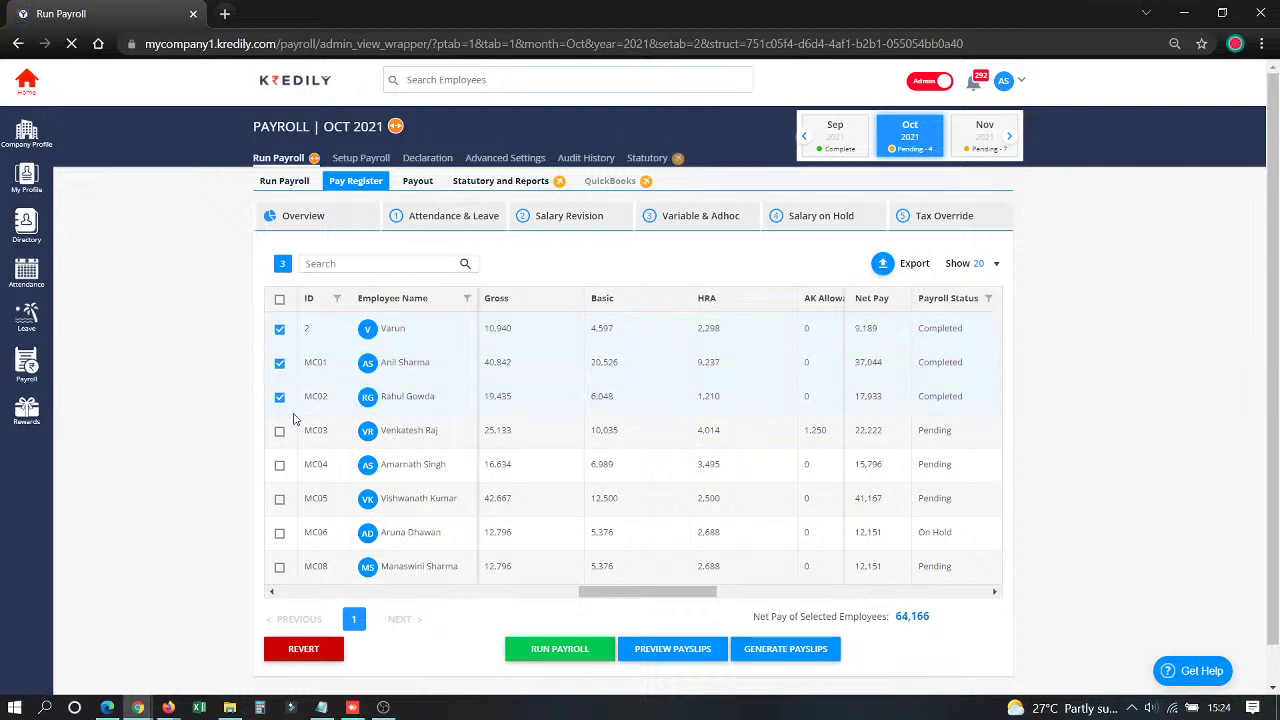
left_click(763, 650)
left_click(706, 433)
left_click(635, 455)
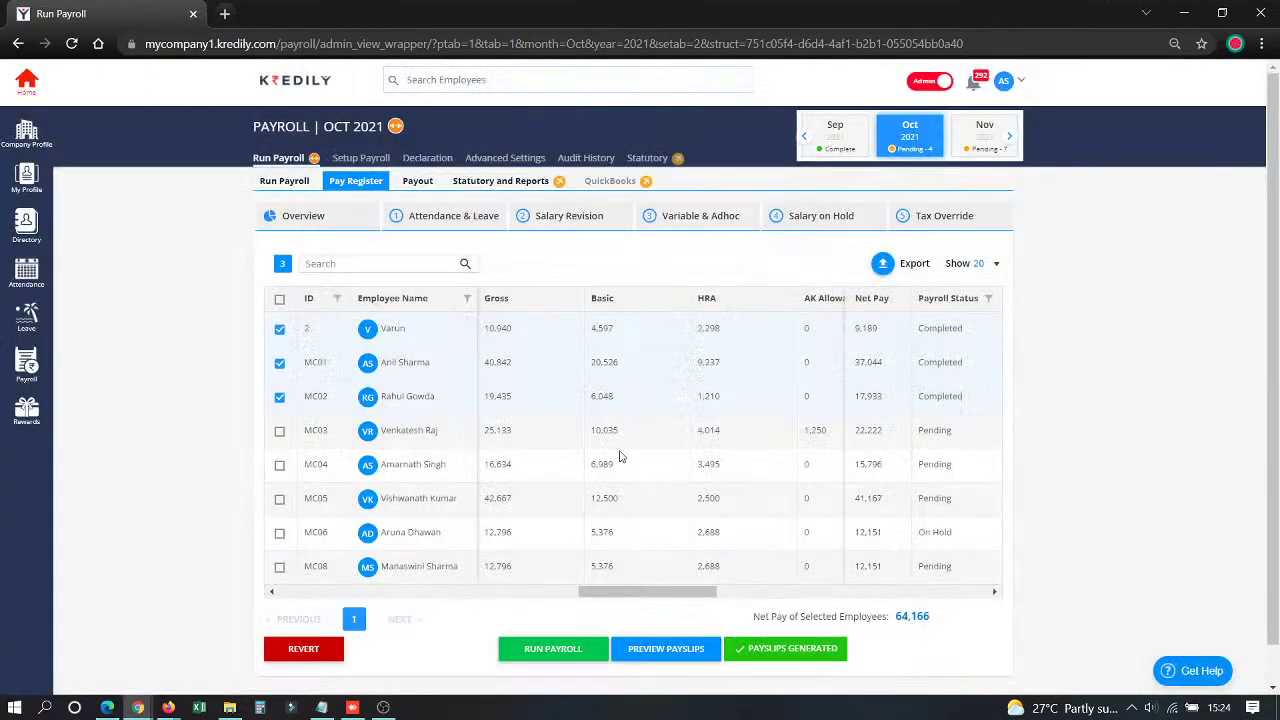
left_click(72, 43)
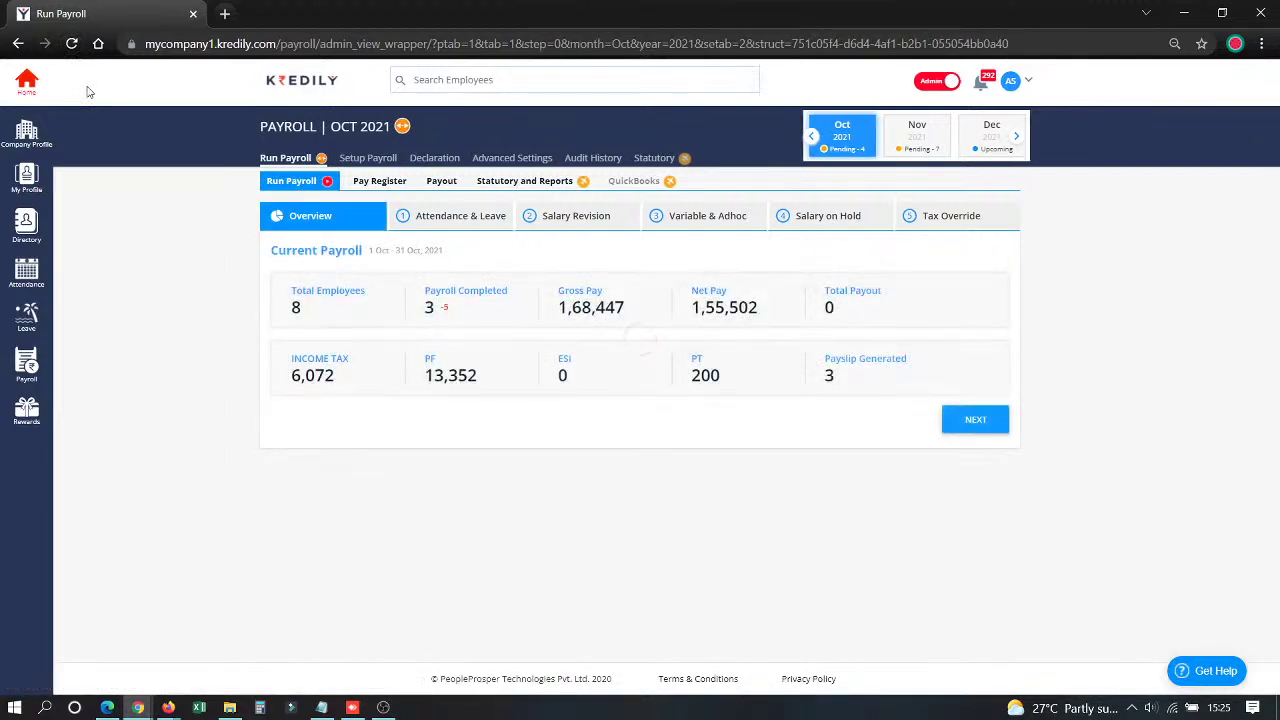
left_click(400, 183)
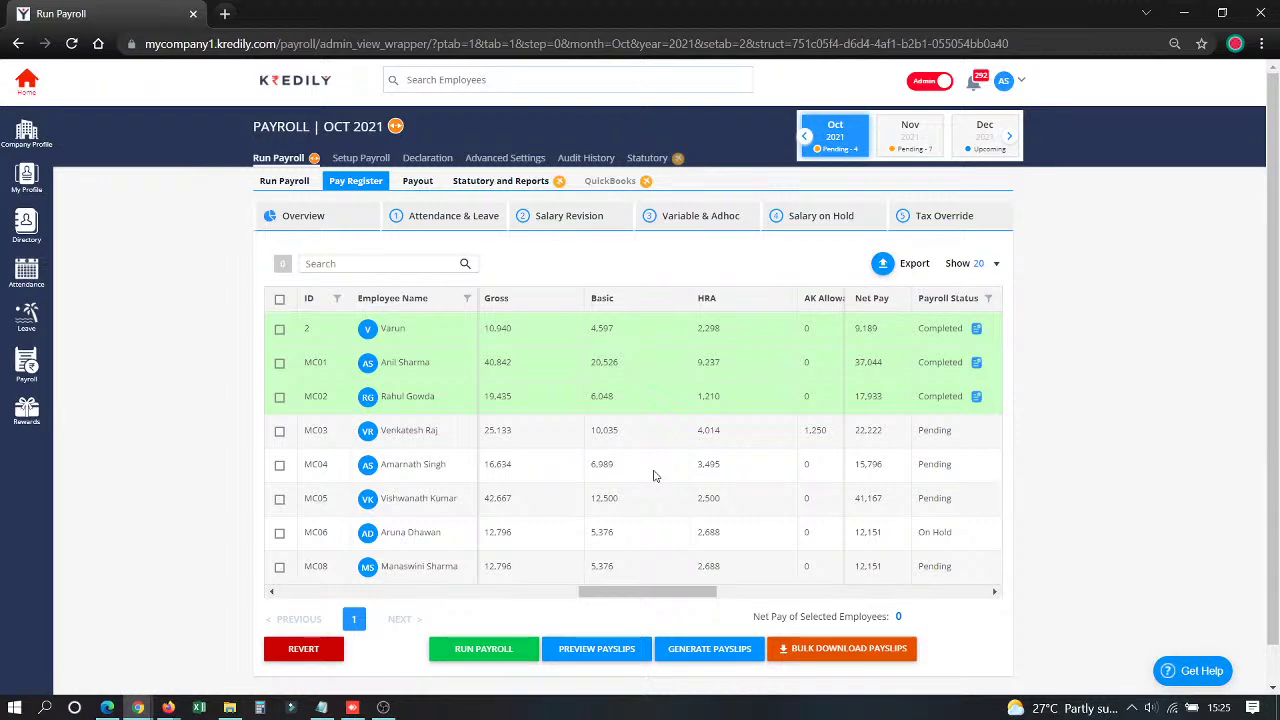
Open the October 2021 Payout list and select the unpaid employees MC01 and MC02
left_click(410, 188)
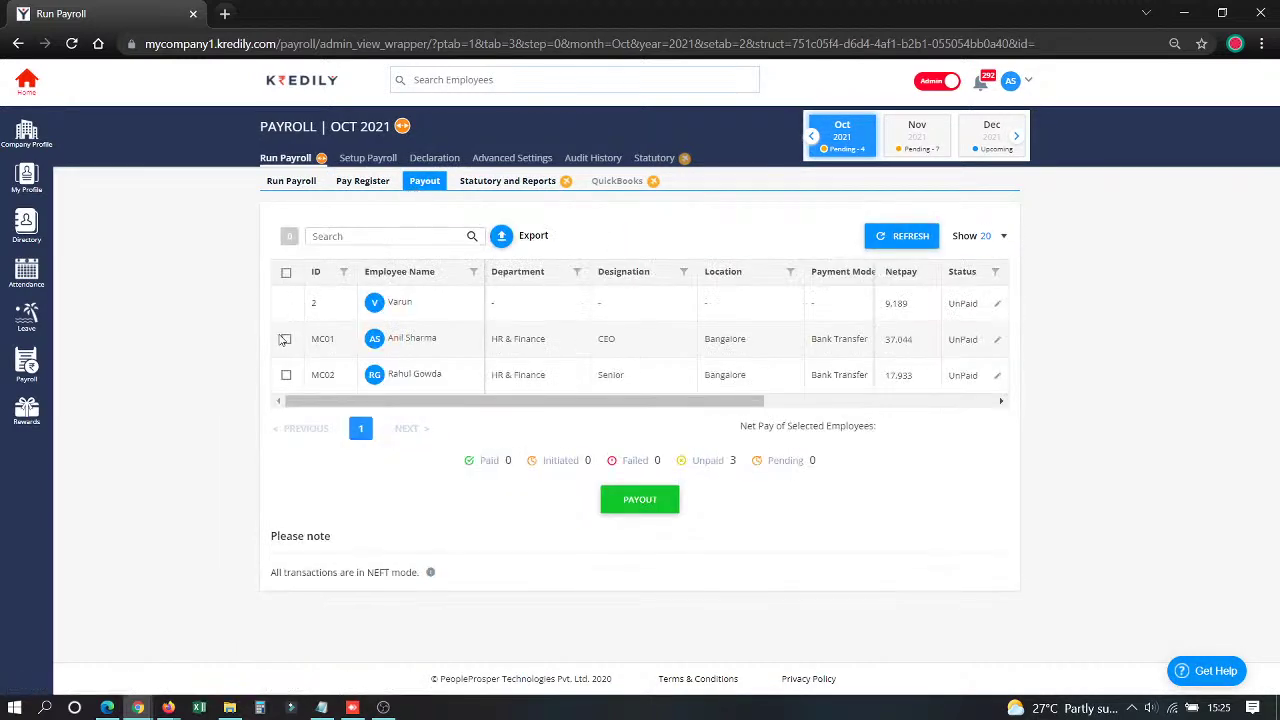
left_click(286, 340)
left_click(286, 375)
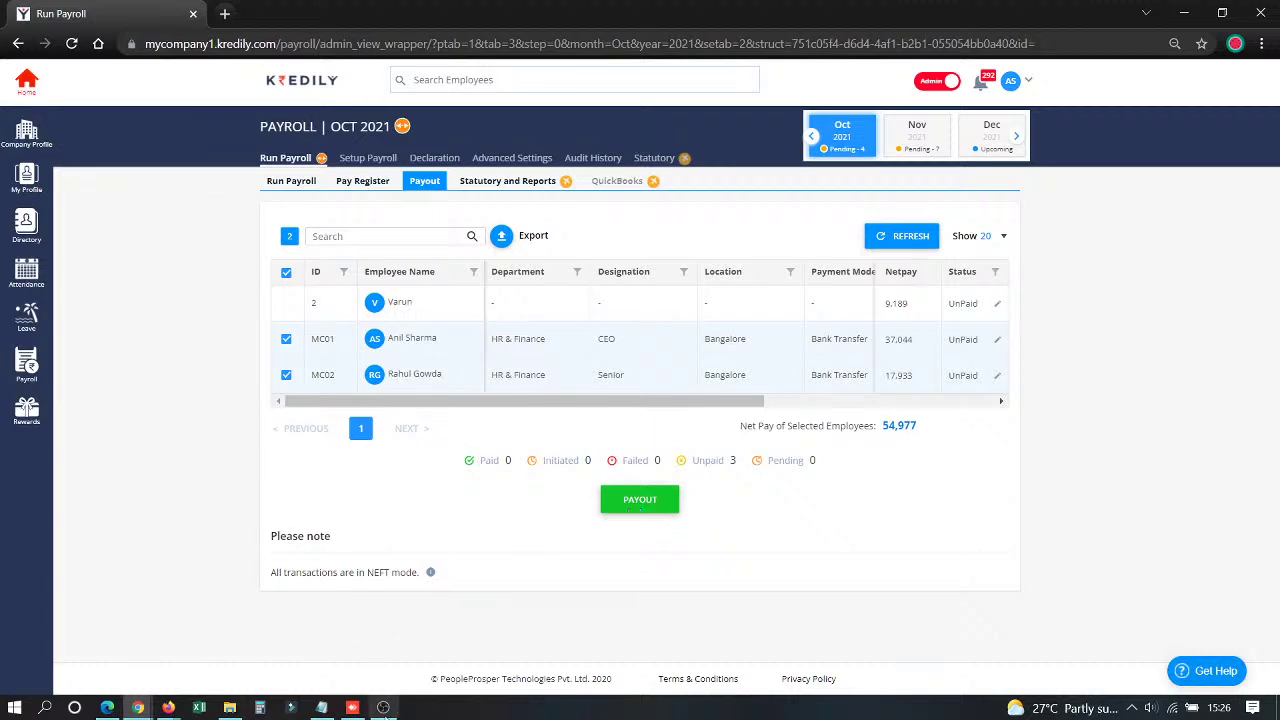
Switch to OBS and YouTube Studio to check the live stream, and return to the Run Payroll window in Chrome
left_click(383, 707)
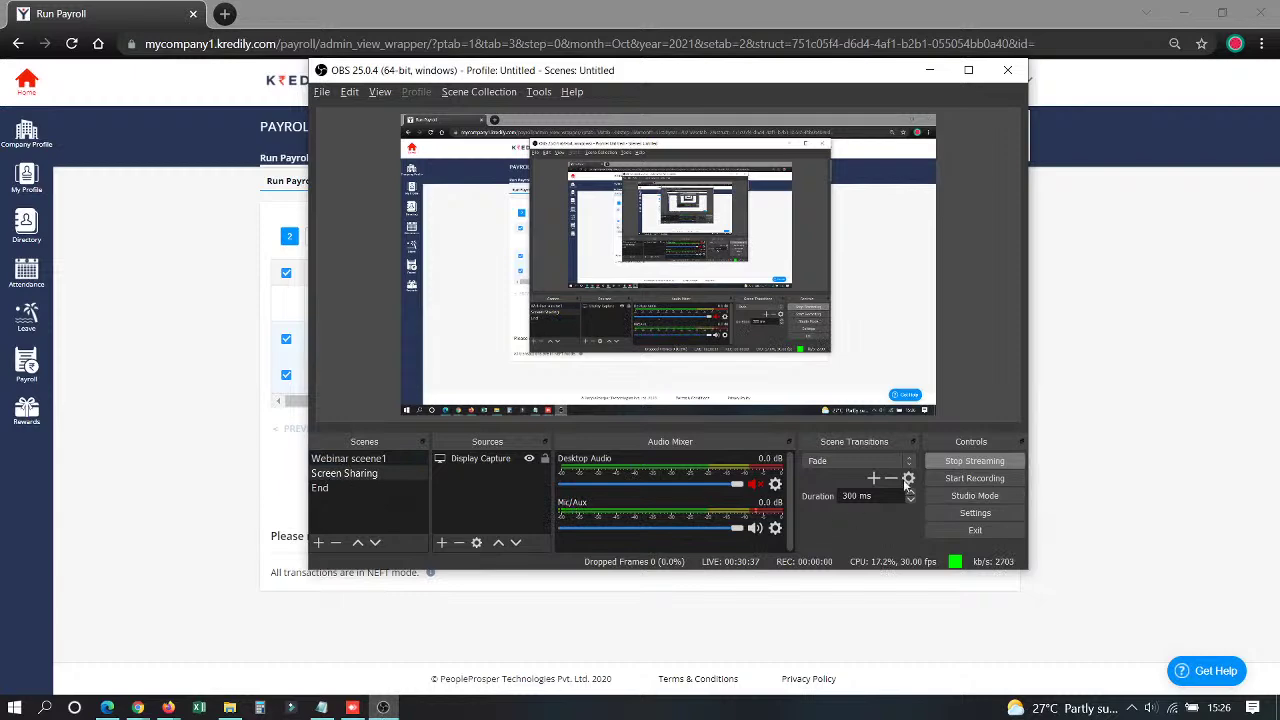
left_click(353, 486)
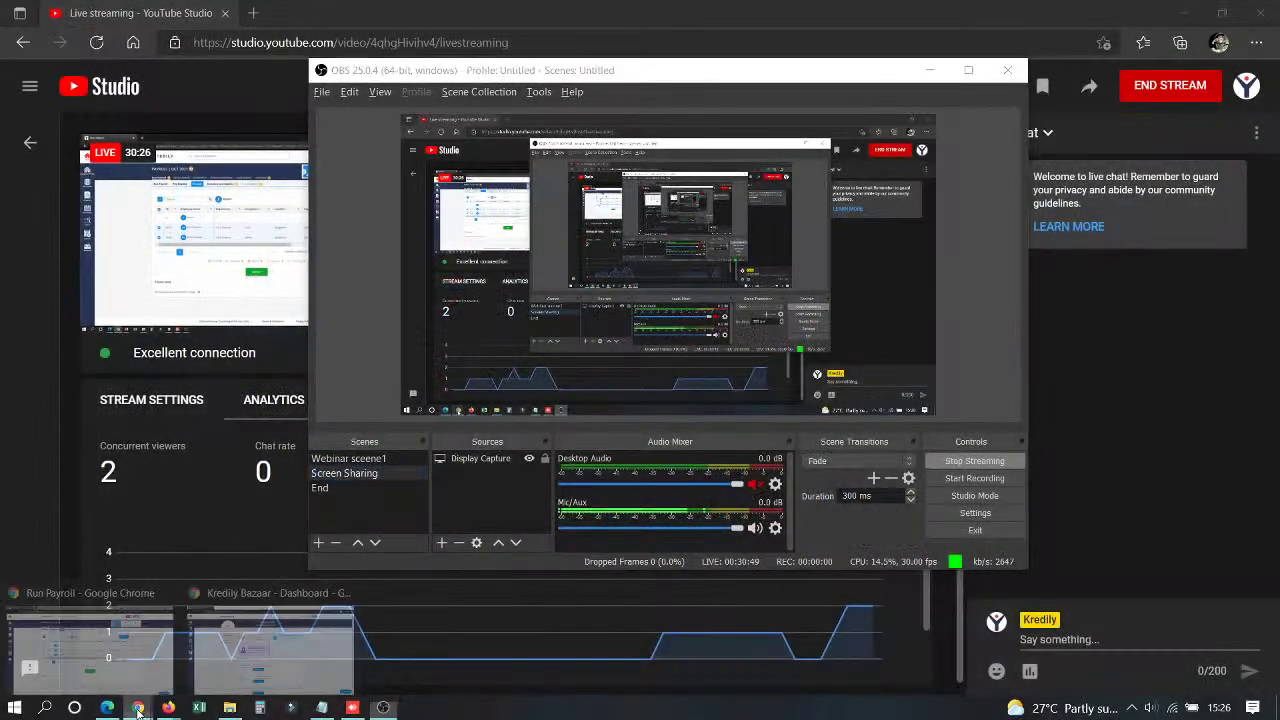
left_click(130, 650)
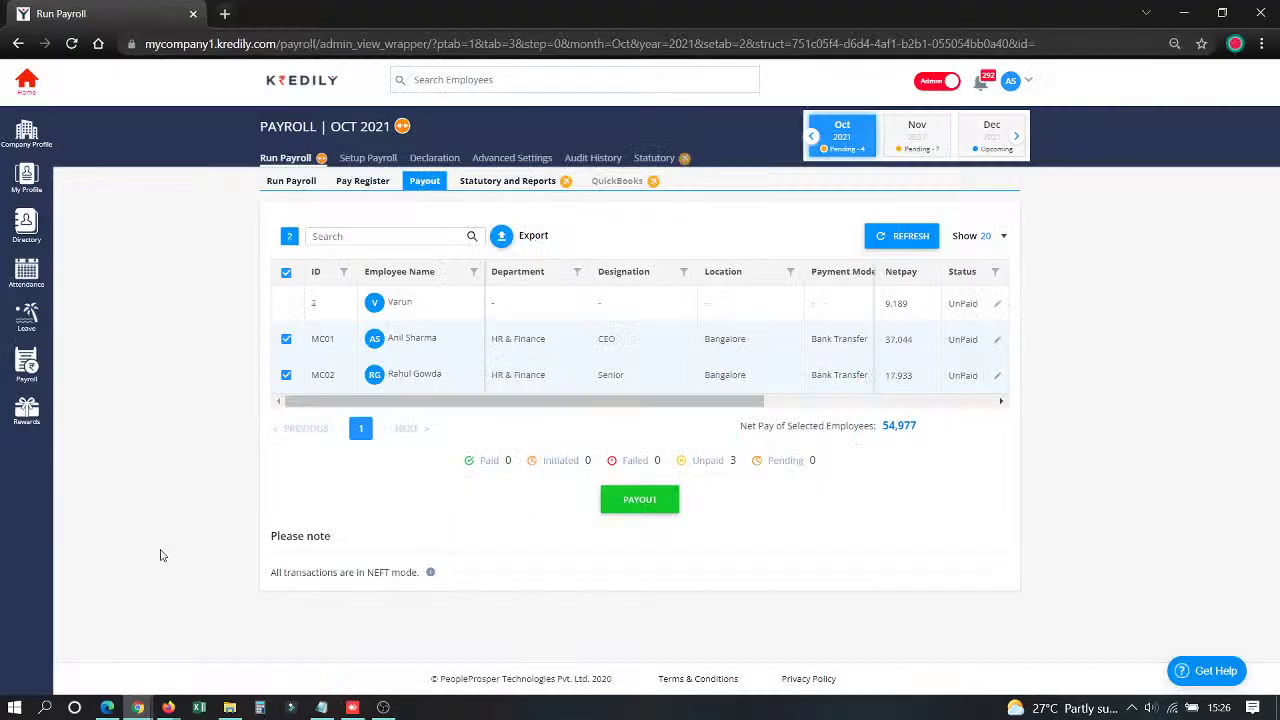